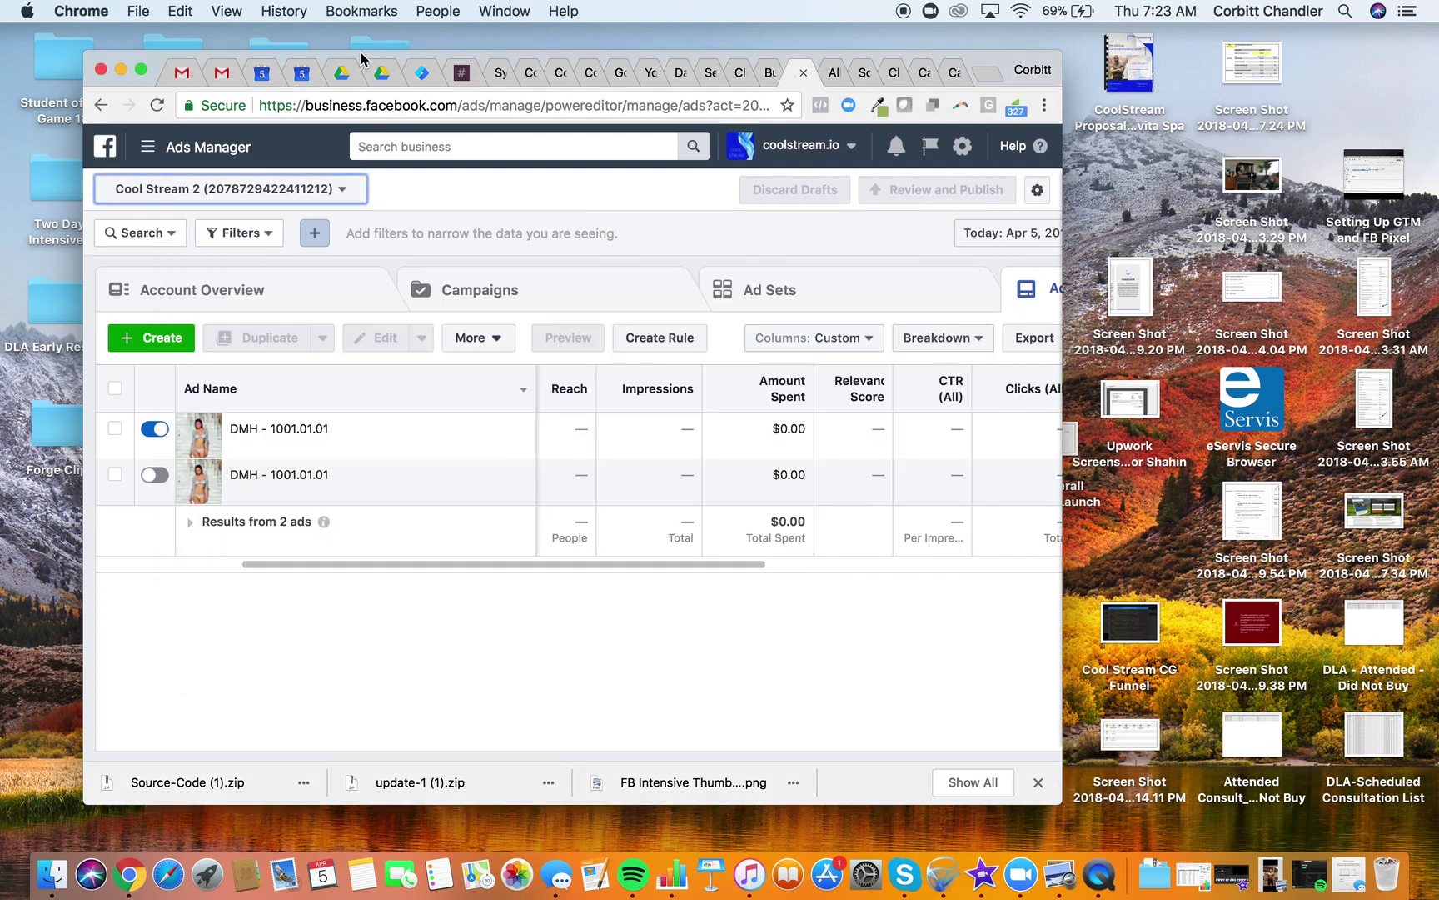
Switch Chrome to full screen with the Ads Manager ads list showing
click(140, 69)
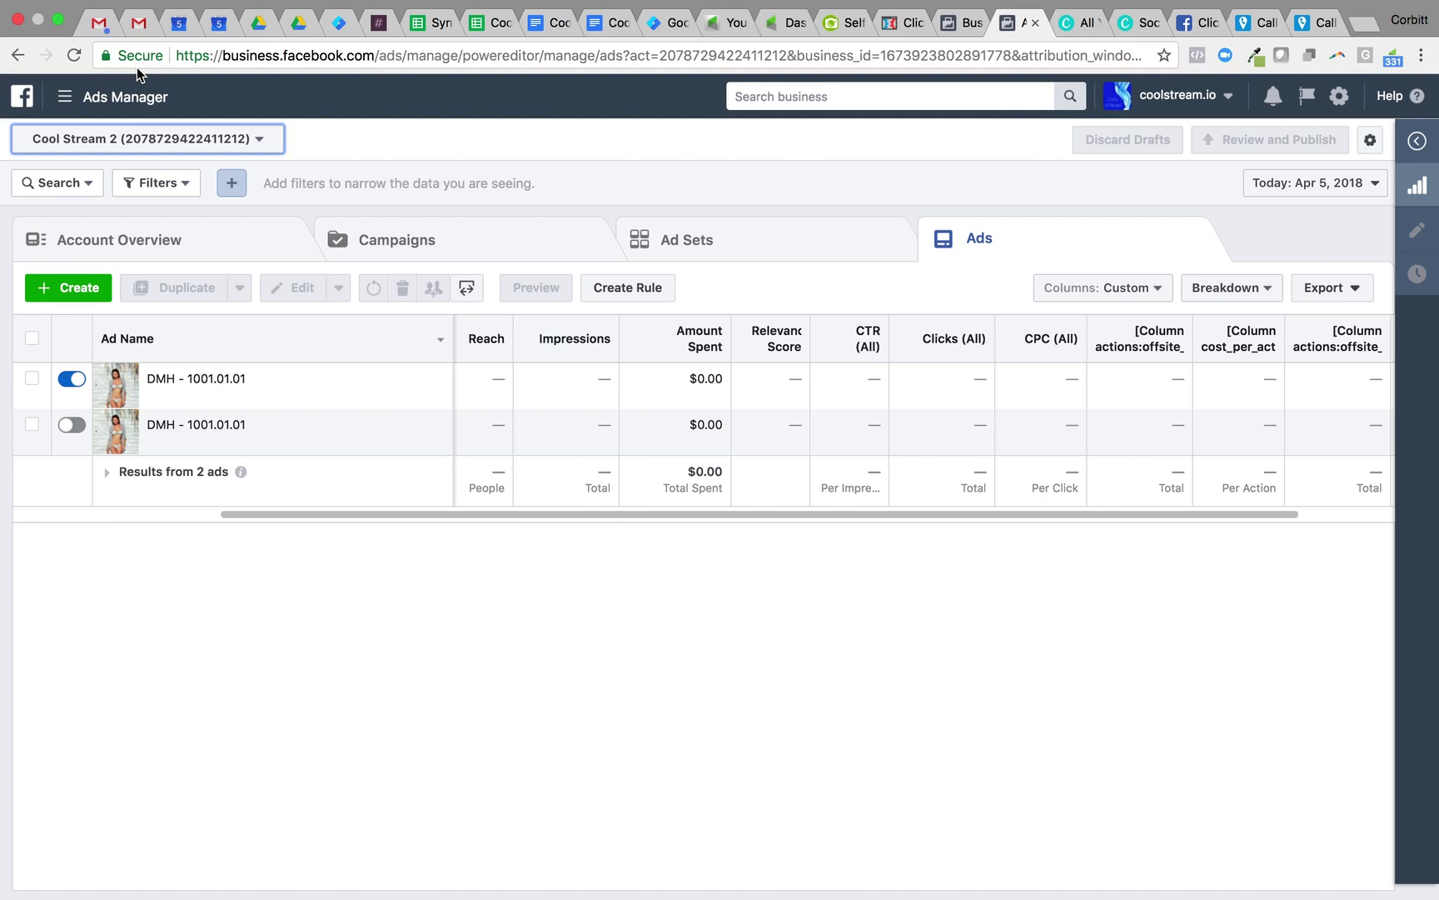
Go to Custom Conversions, start a new one, and bring up the Synergy Wellness Funnels sheet
click(90, 104)
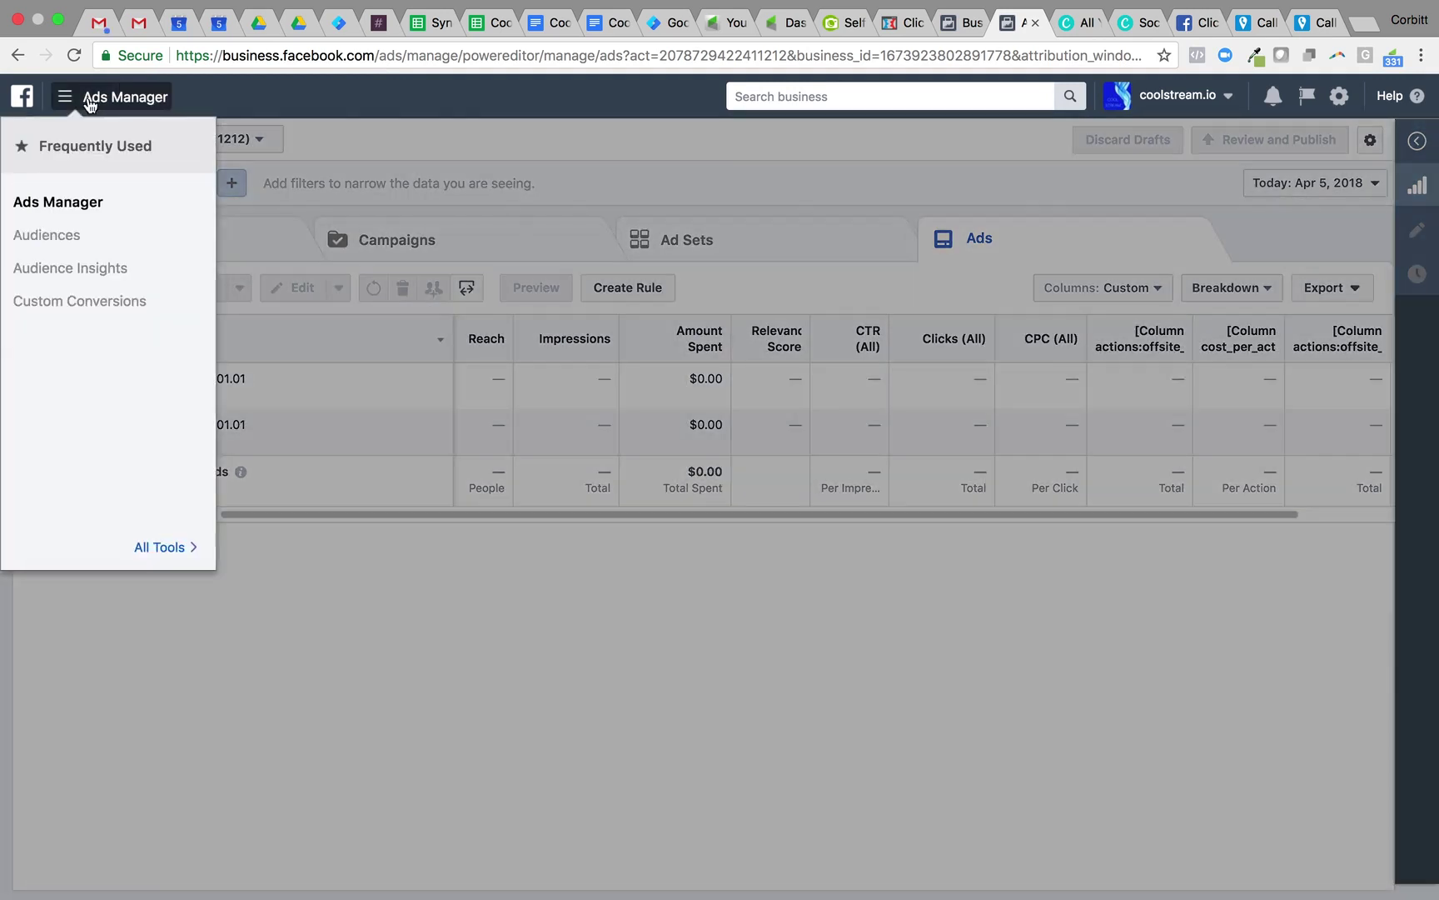
click(97, 304)
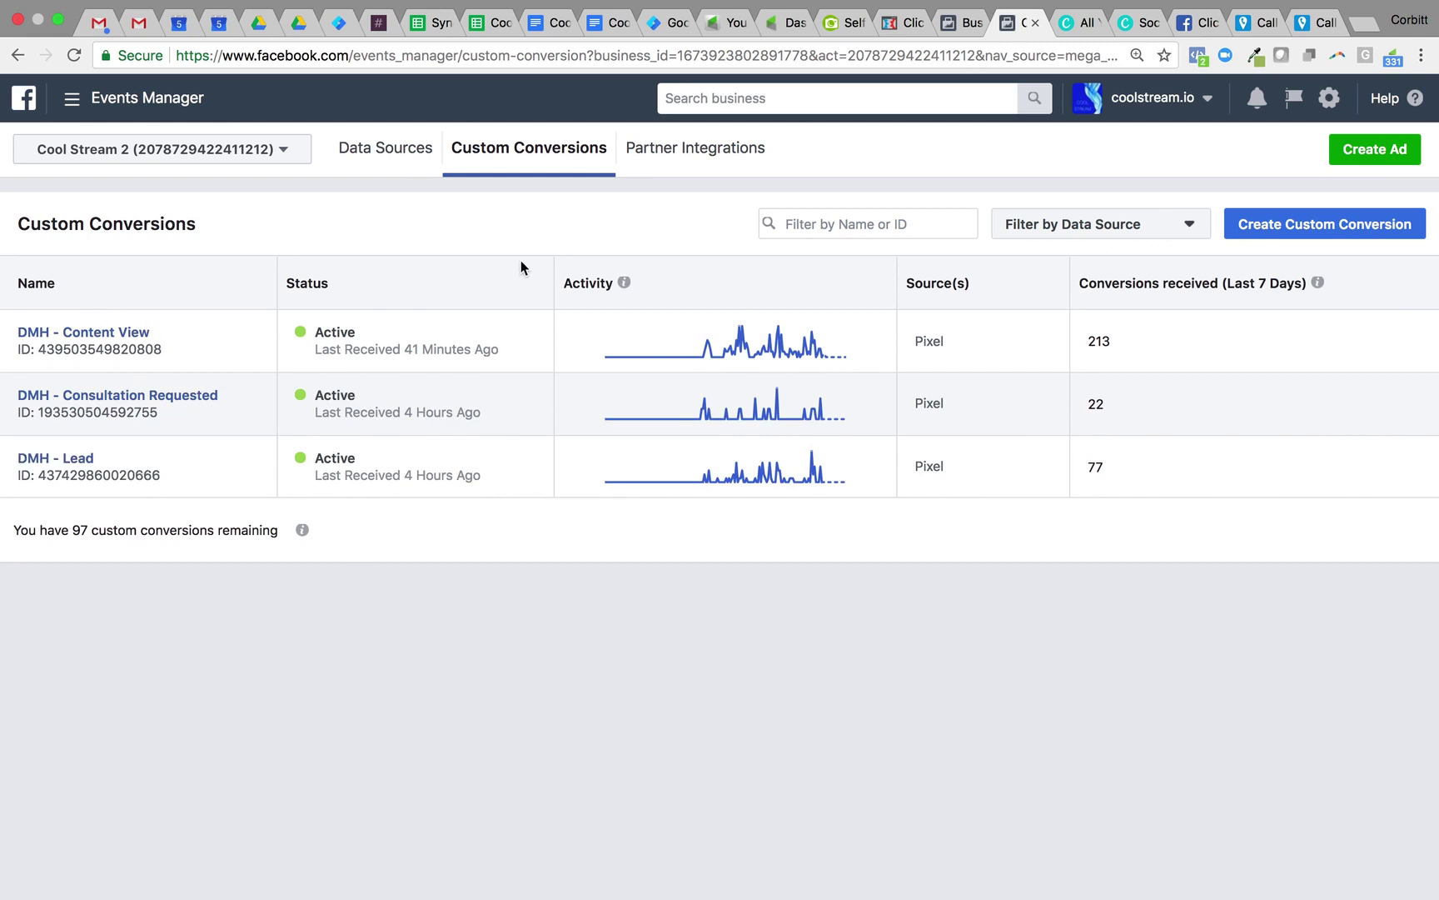
click(1294, 225)
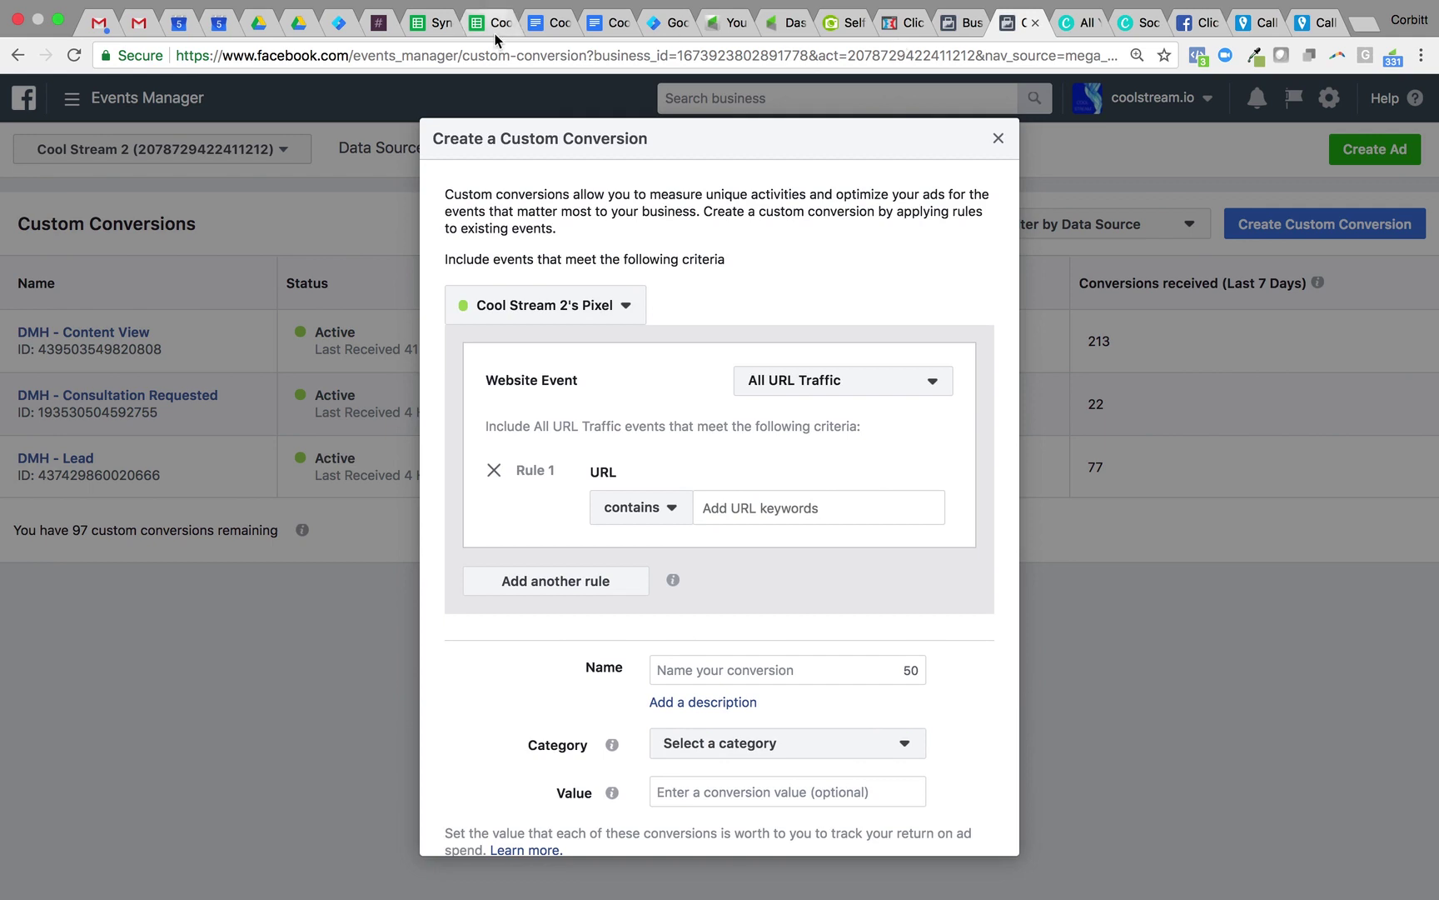
click(421, 27)
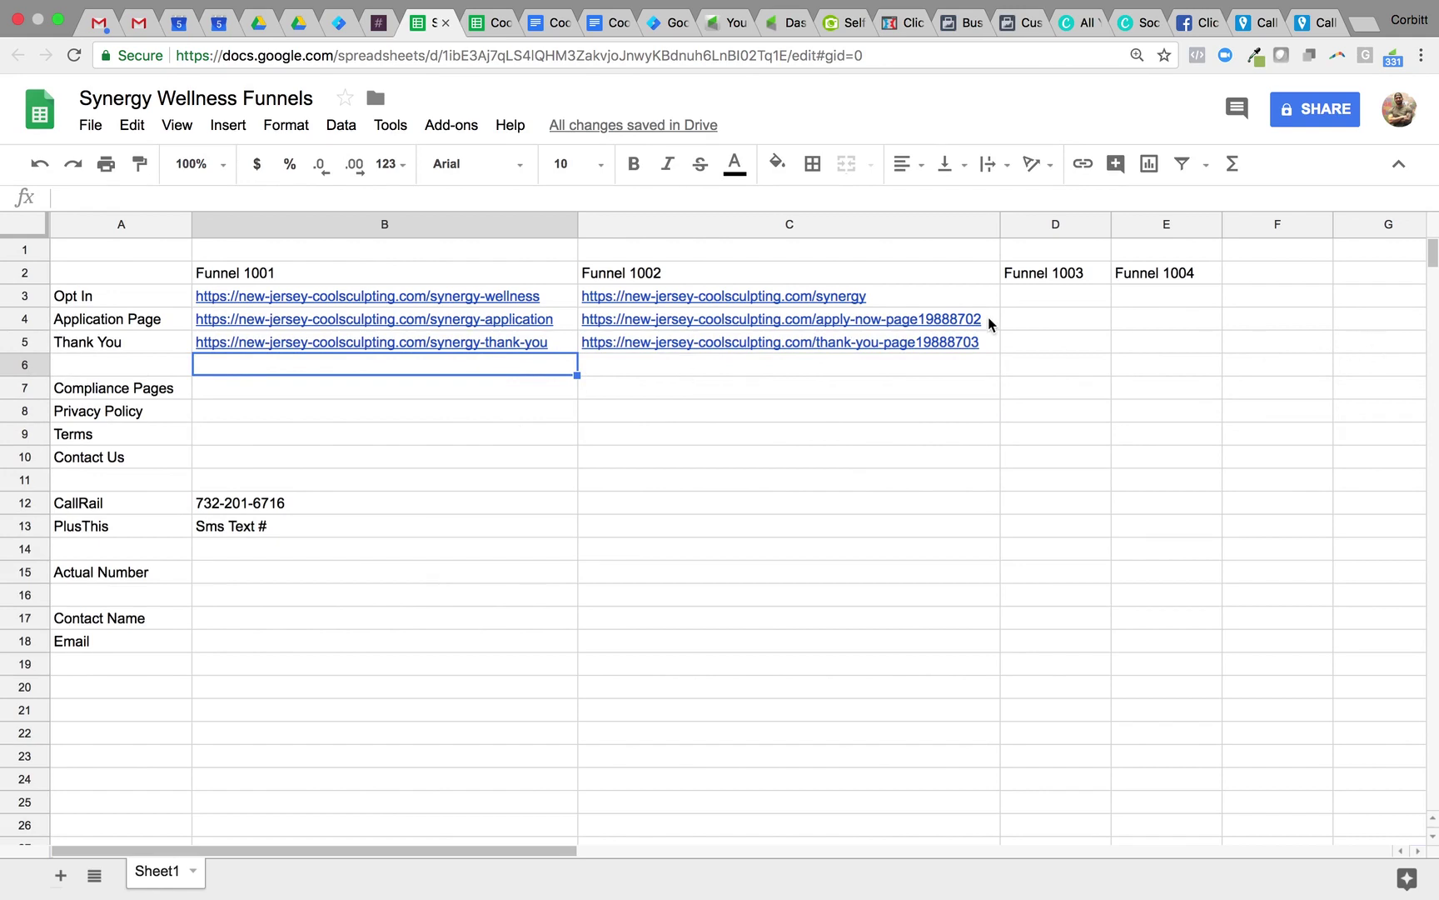
Select the full Funnel 1001 Opt In URL text in cell B3 for copying
mouse_move(989, 322)
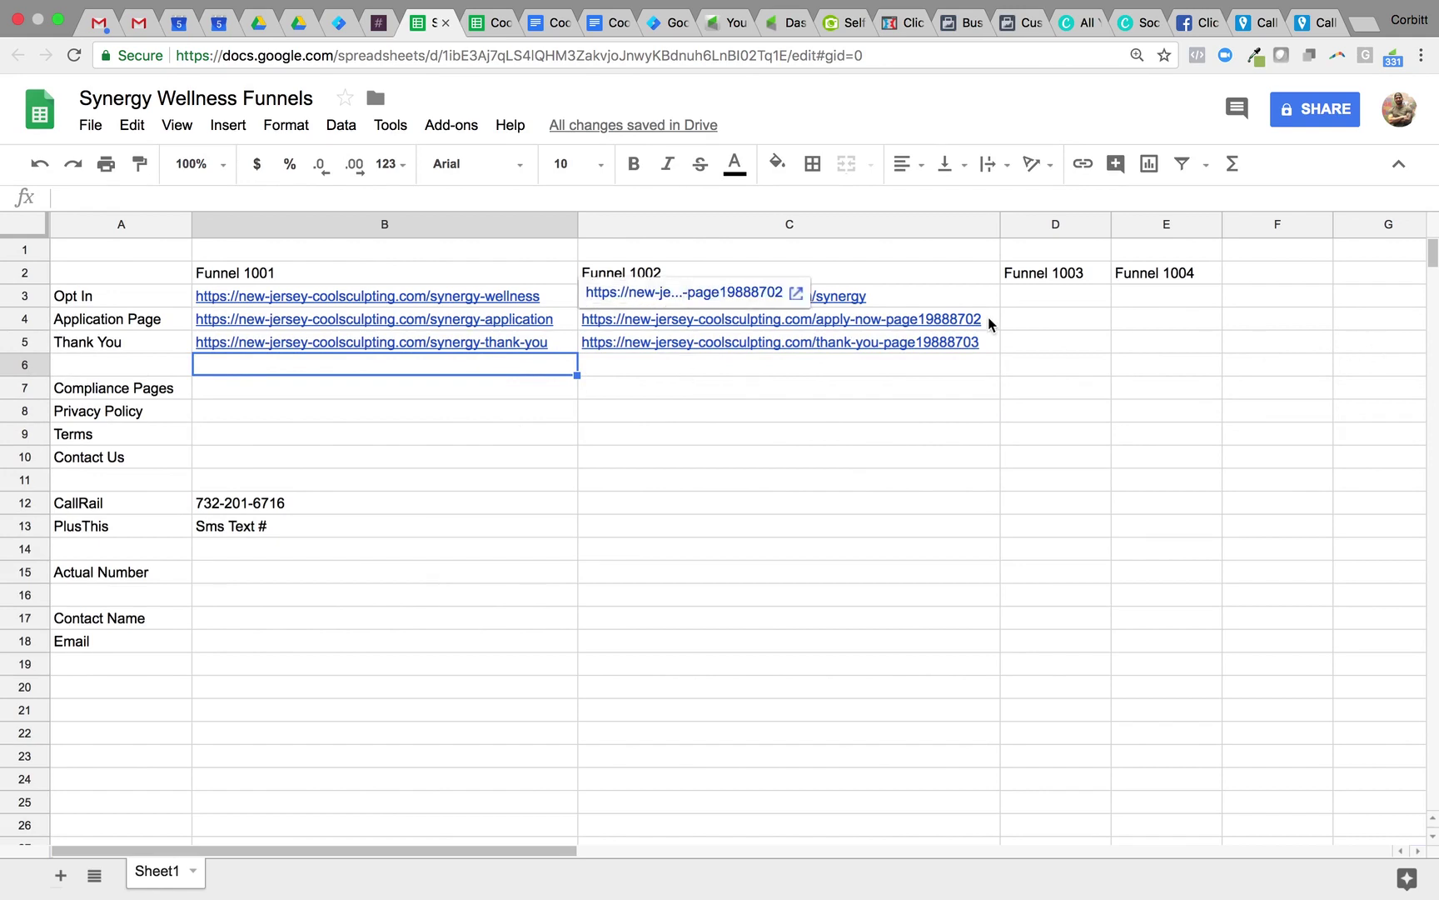
click(514, 294)
double_click(514, 295)
key(super+a)
key(super+c)
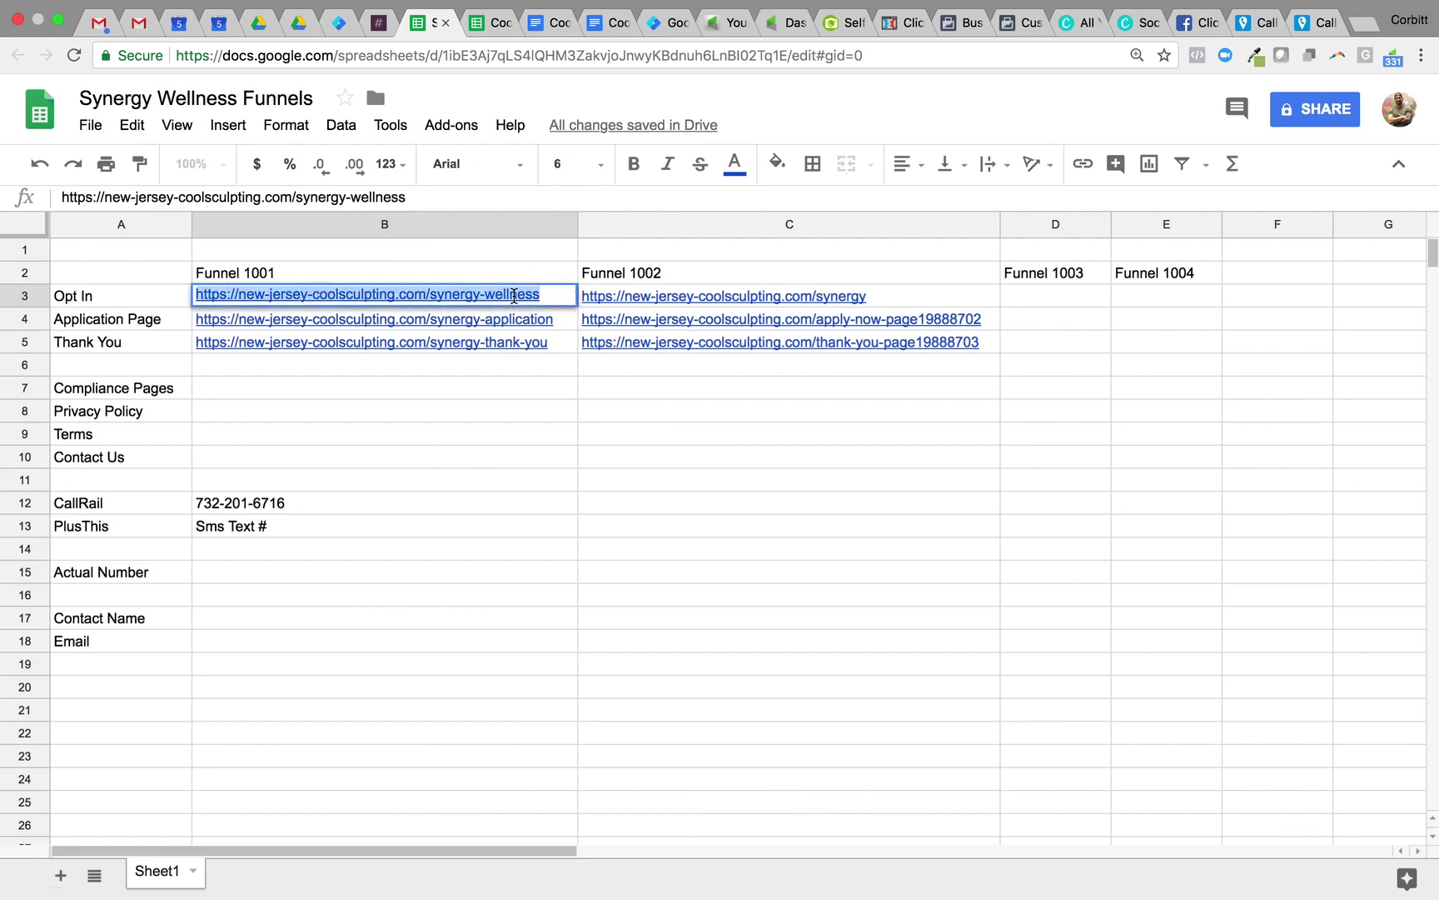
click(1022, 30)
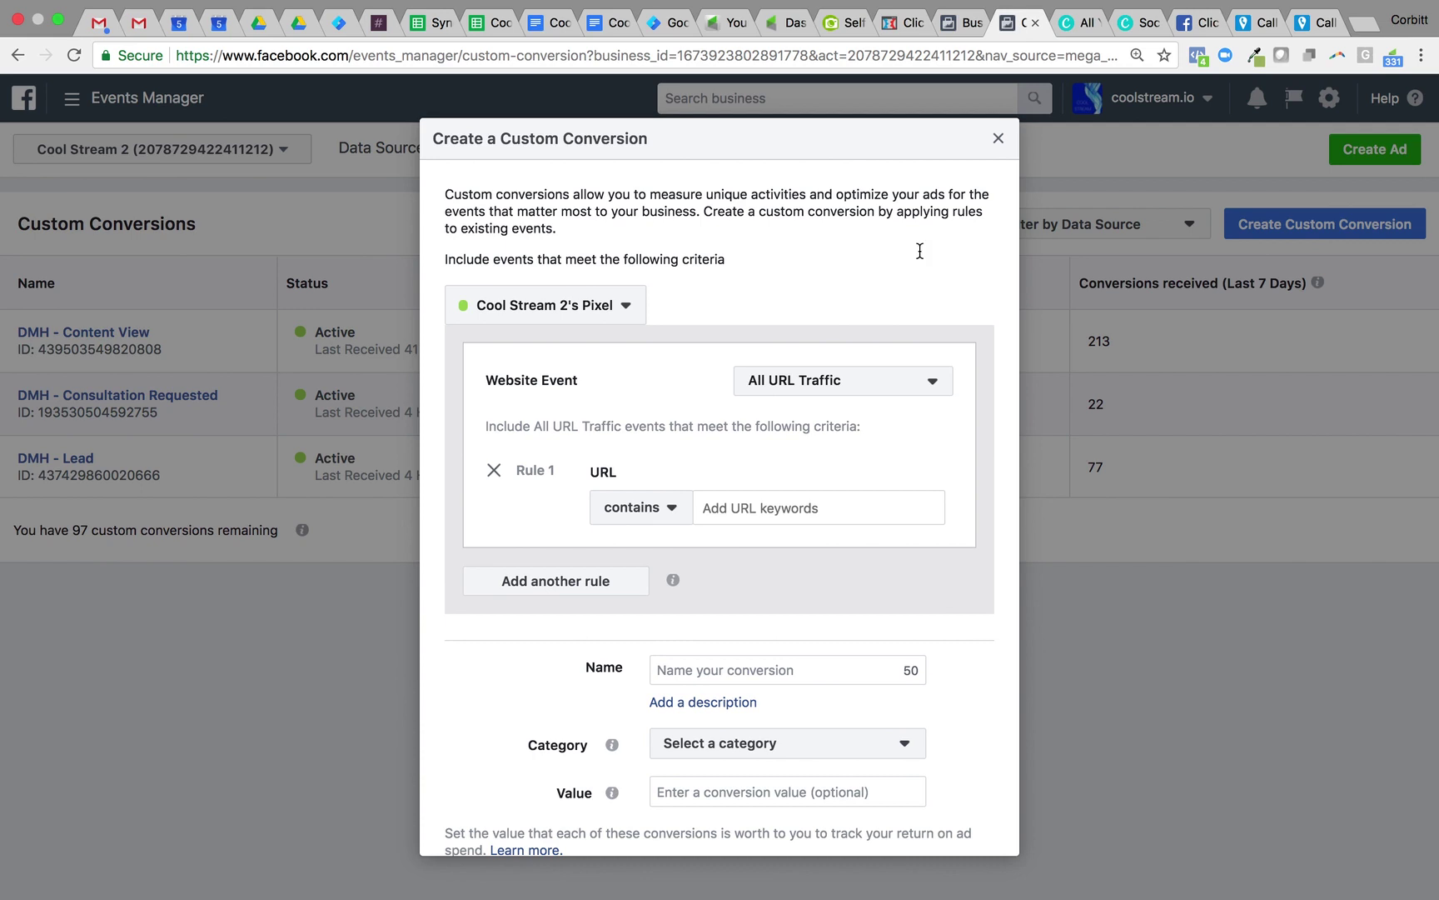
key(super+v)
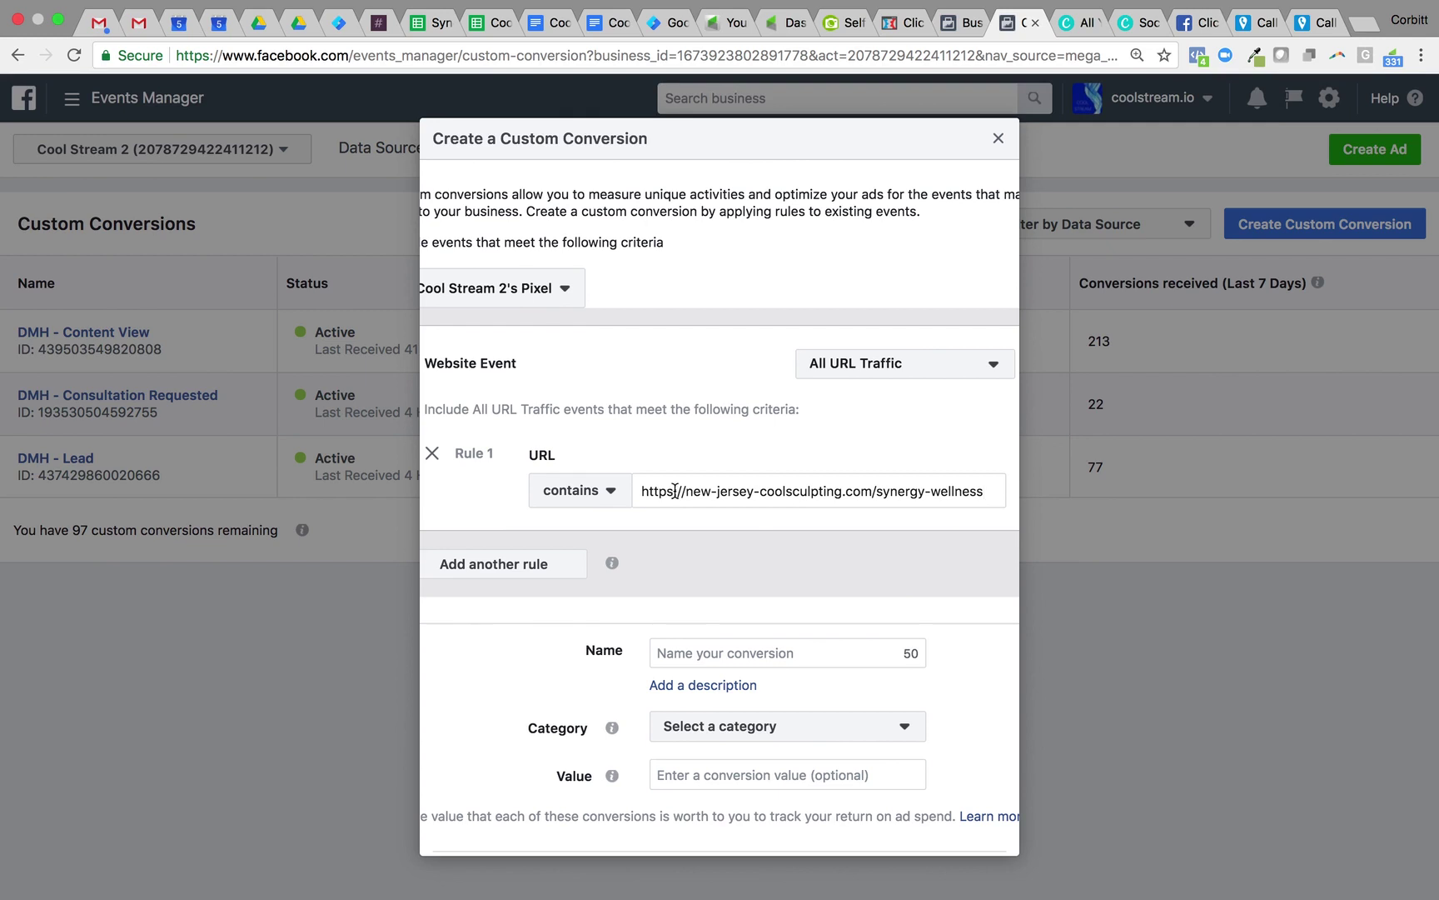
key(Return)
text(pr)
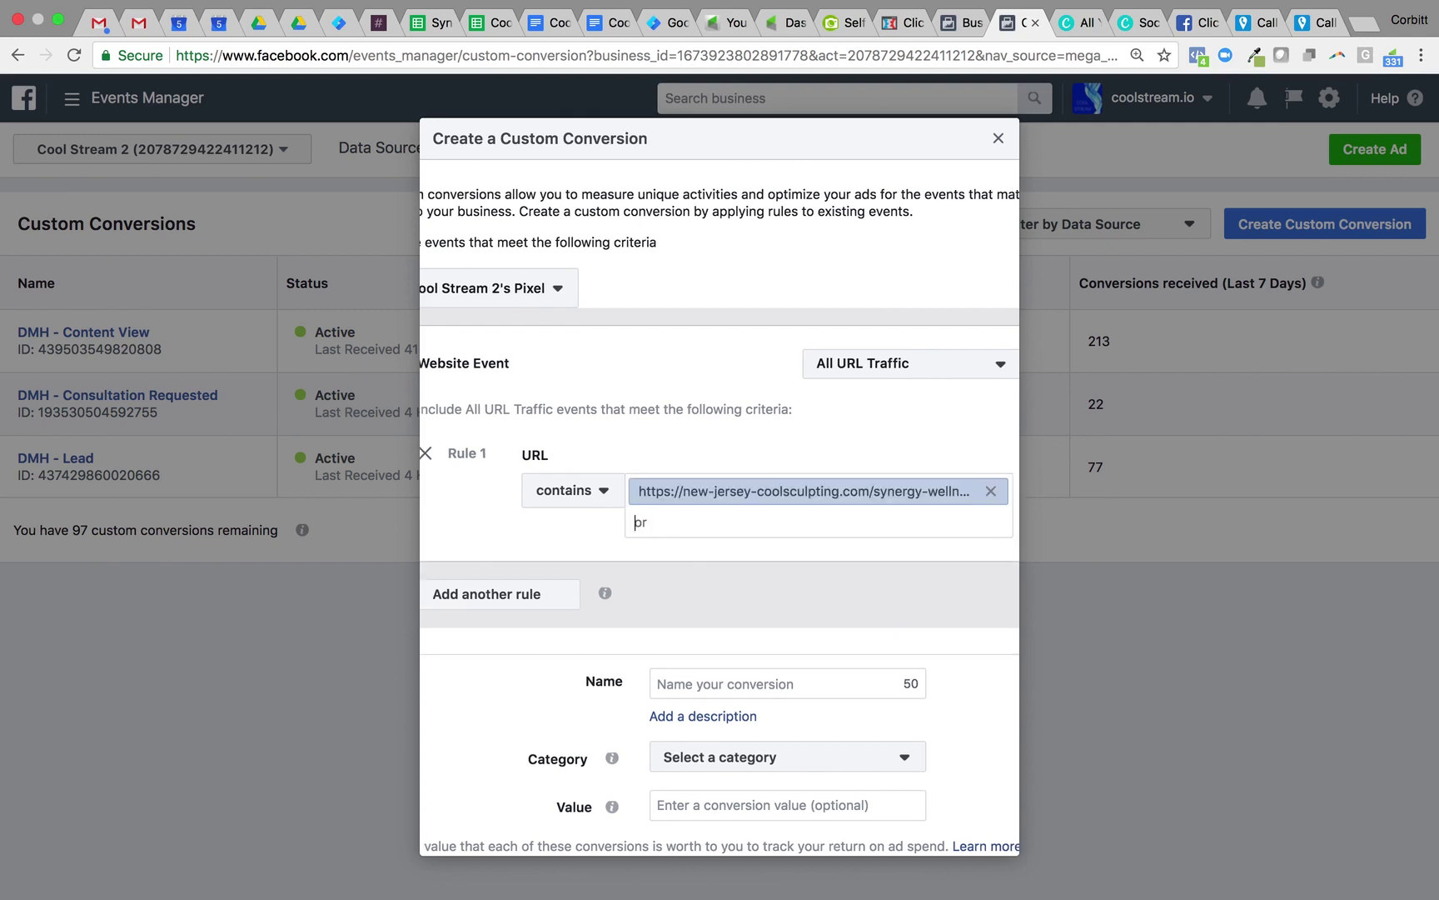
key(cmd+v)
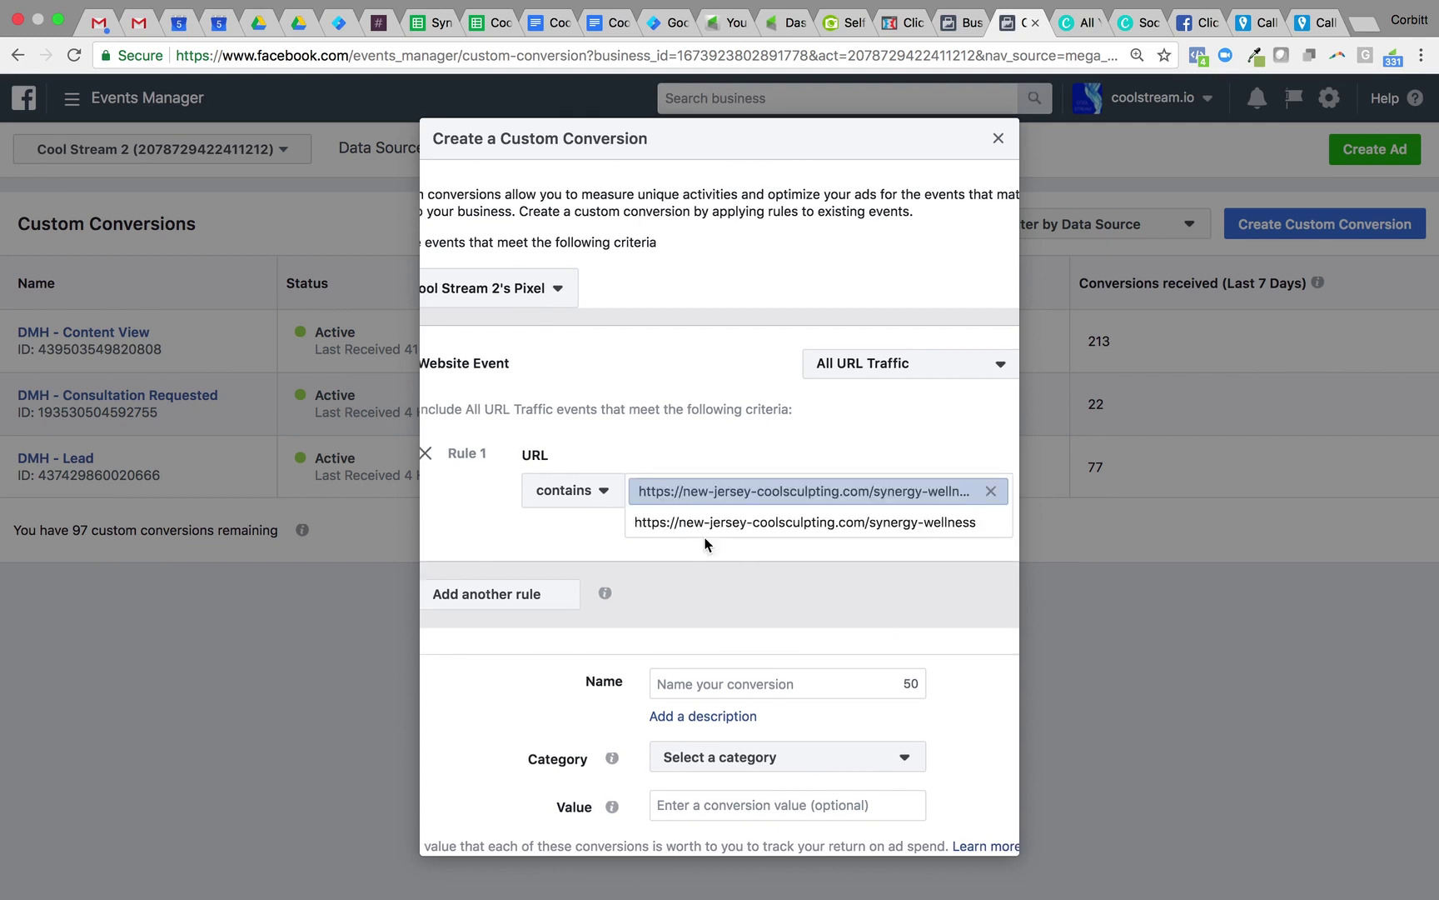
drag(681, 522, 605, 528)
key(BackSpace)
key(Return)
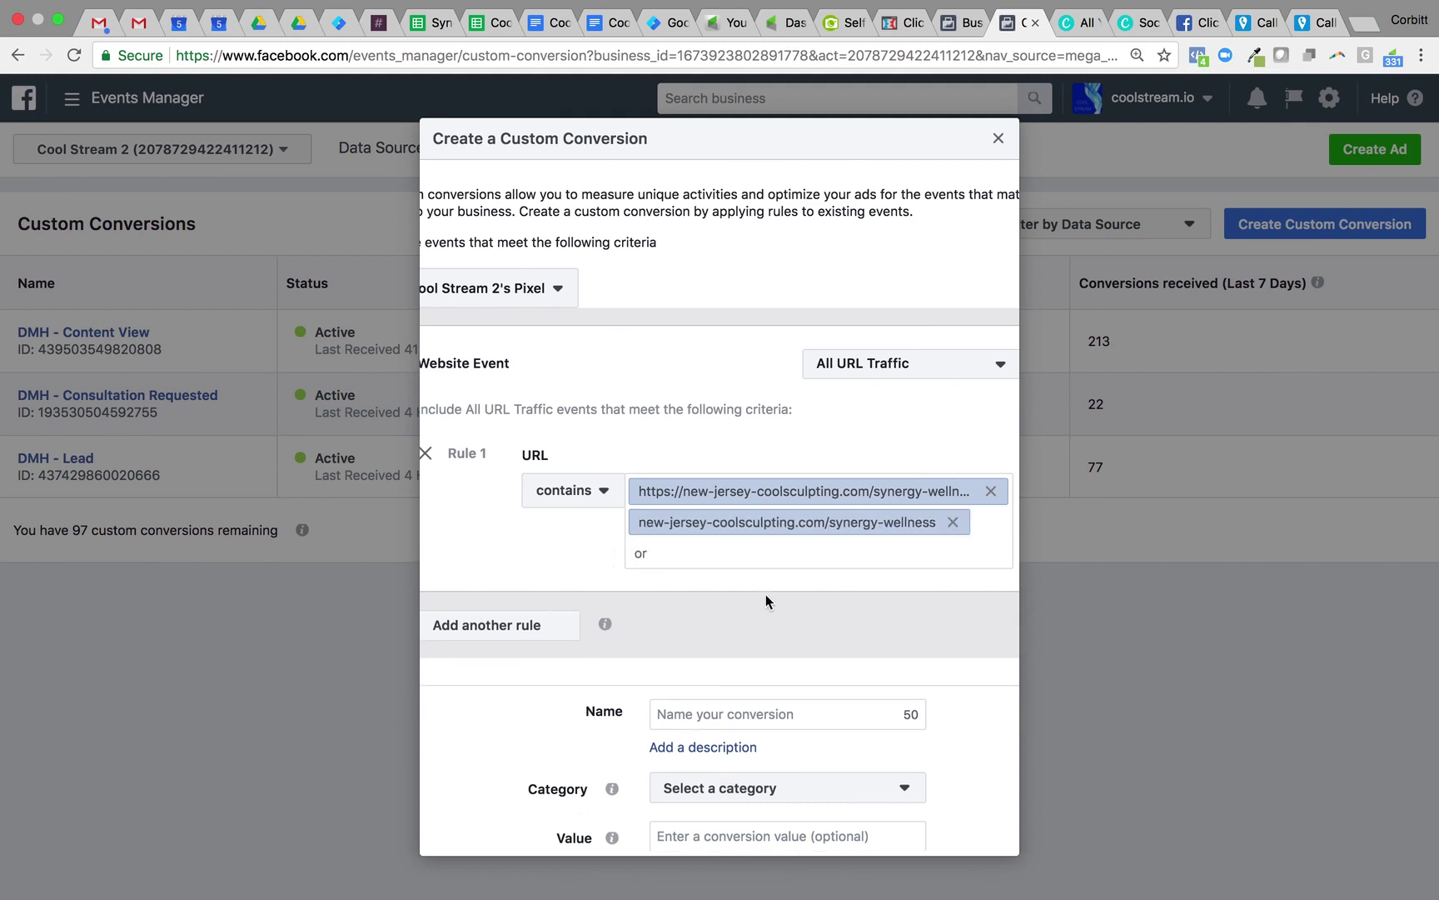
click(416, 30)
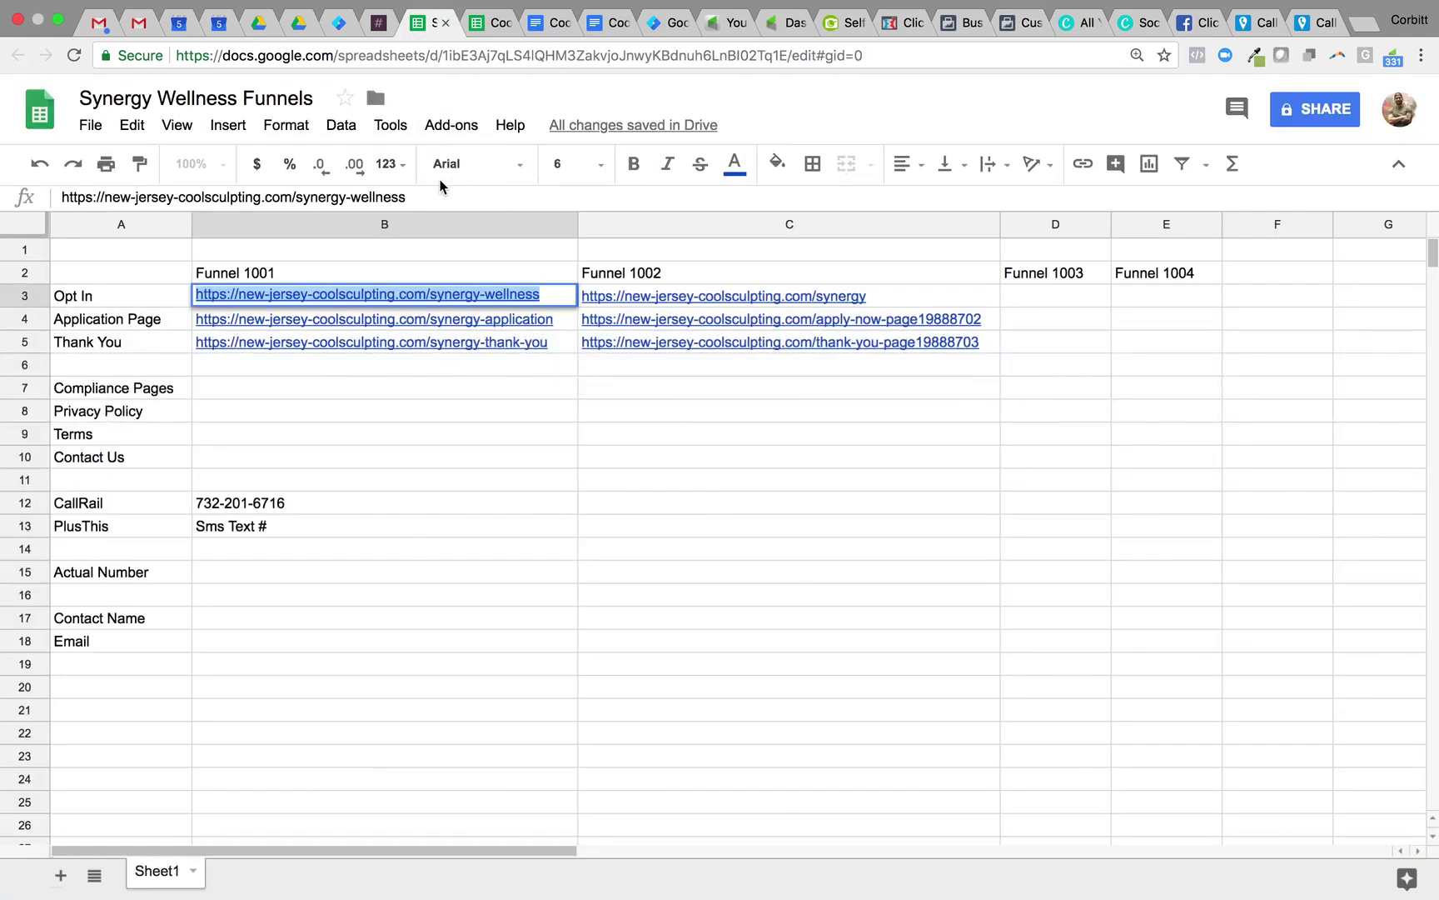
Take the Funnel 1002 Opt In URL from cell C3 back to the conversion form
click(694, 297)
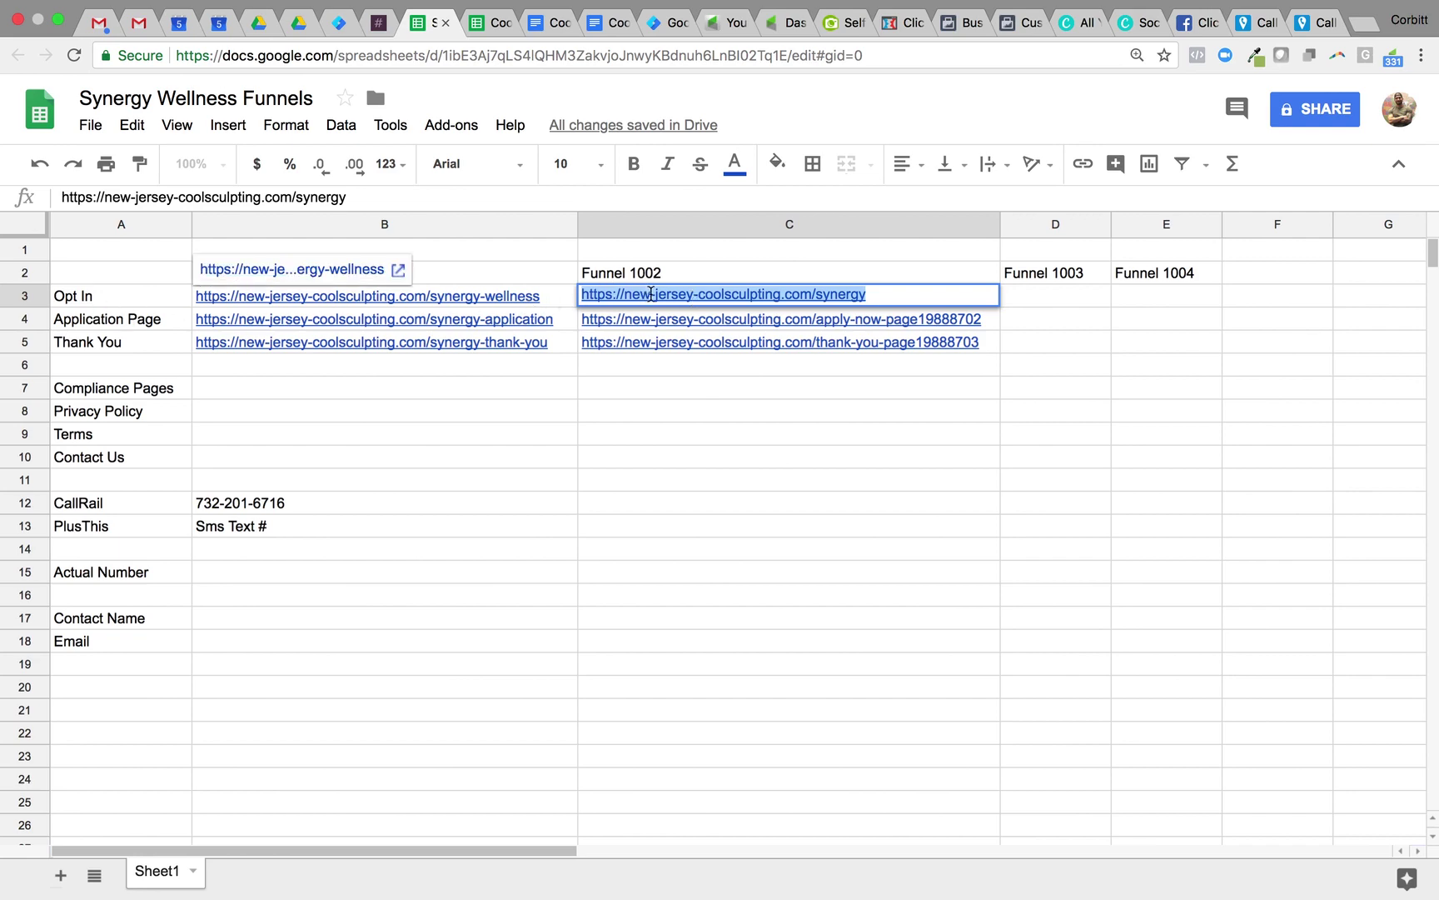
click(1016, 29)
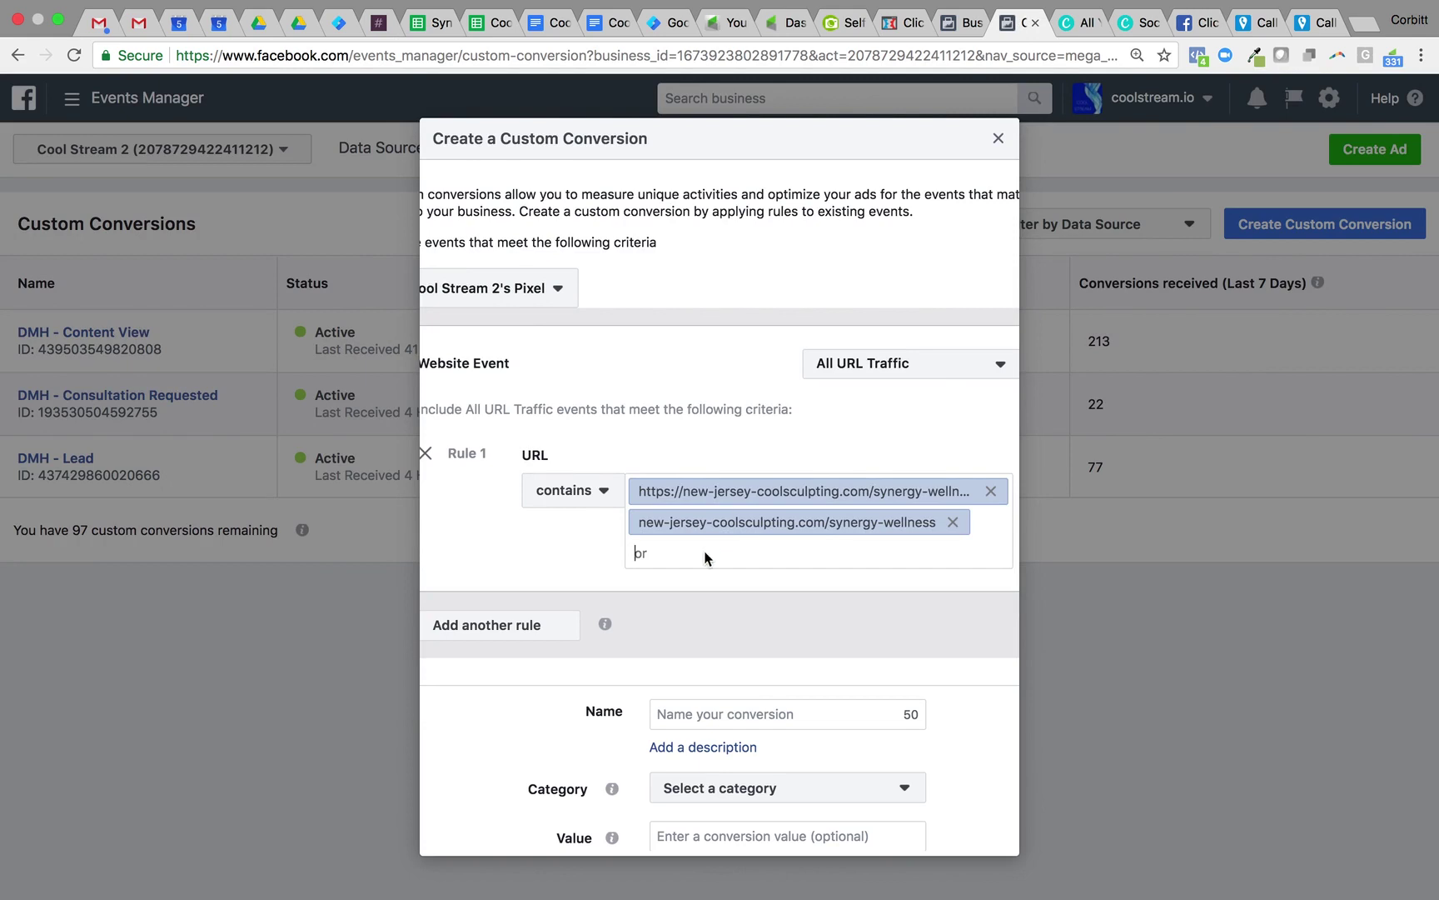
text(https://new-jersey-coolsculpting.com/synergy)
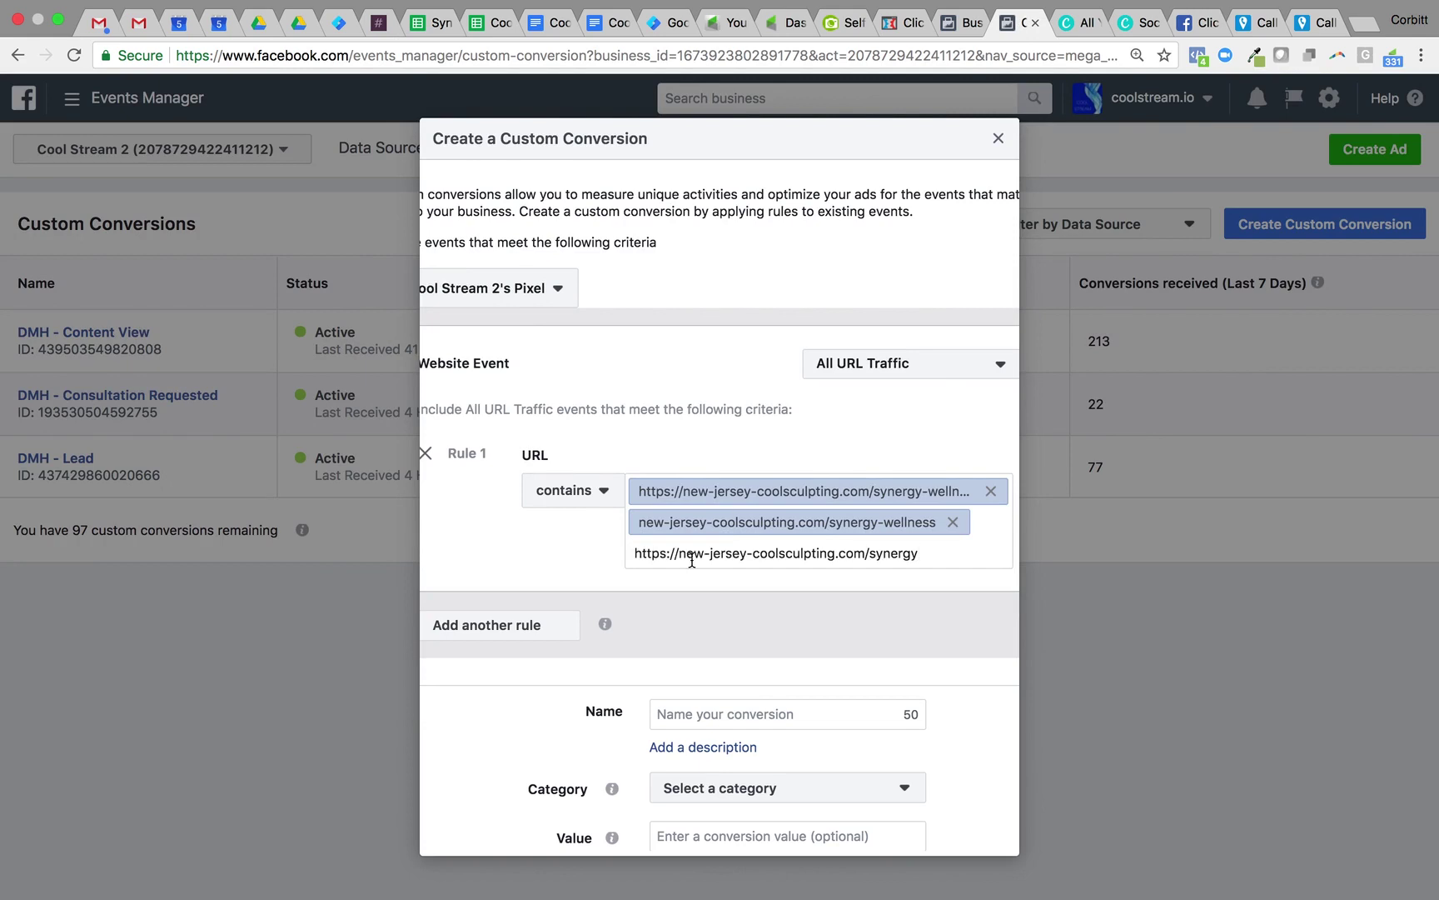
key(Return)
text(https://new-jersey-coolsculpting.com/synergy)
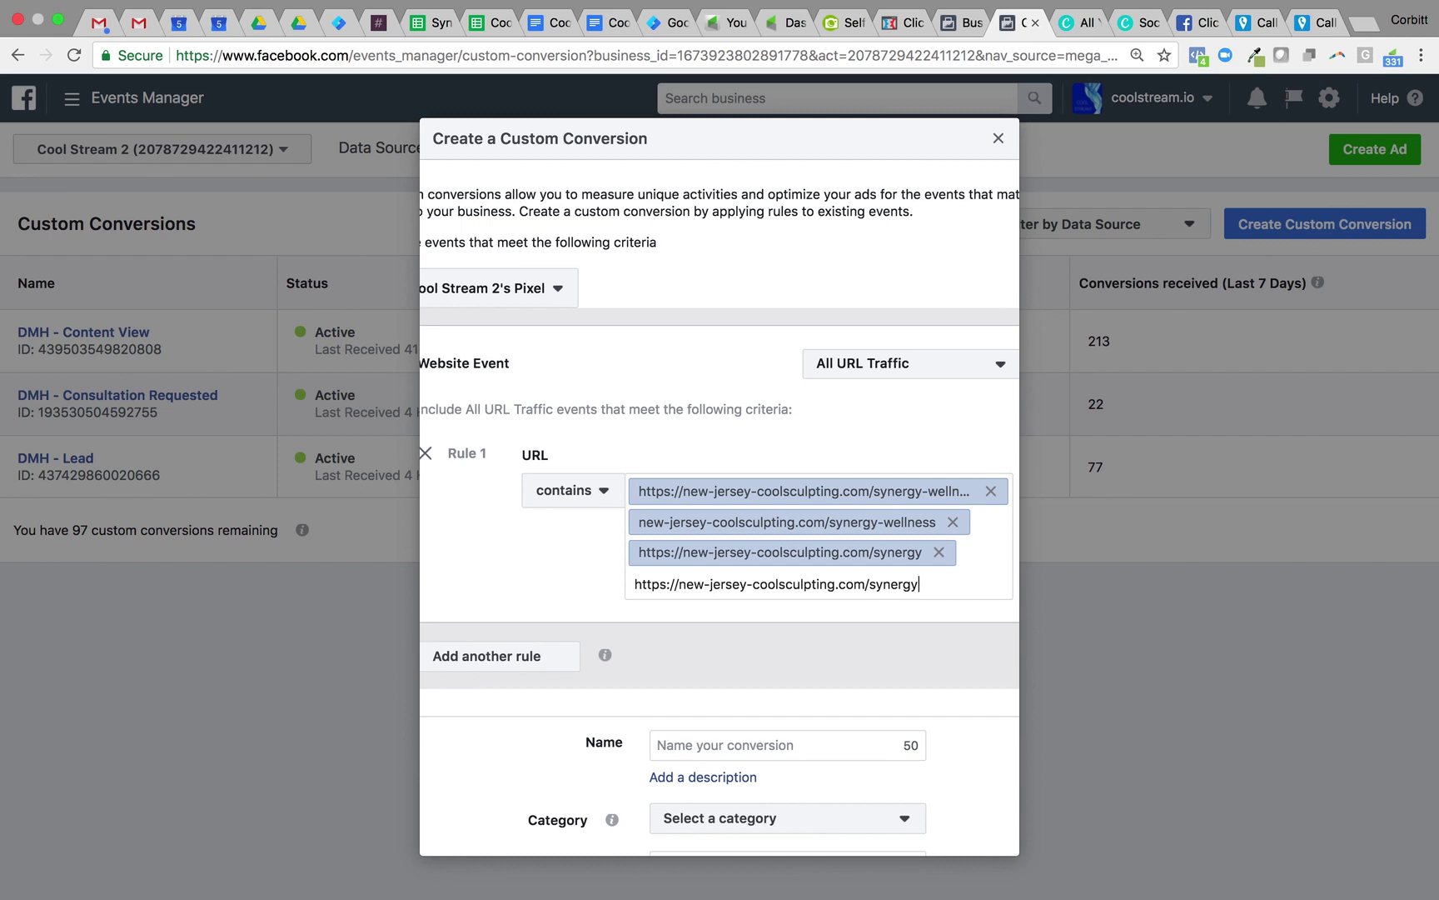
drag(680, 585, 594, 586)
key(BackSpace)
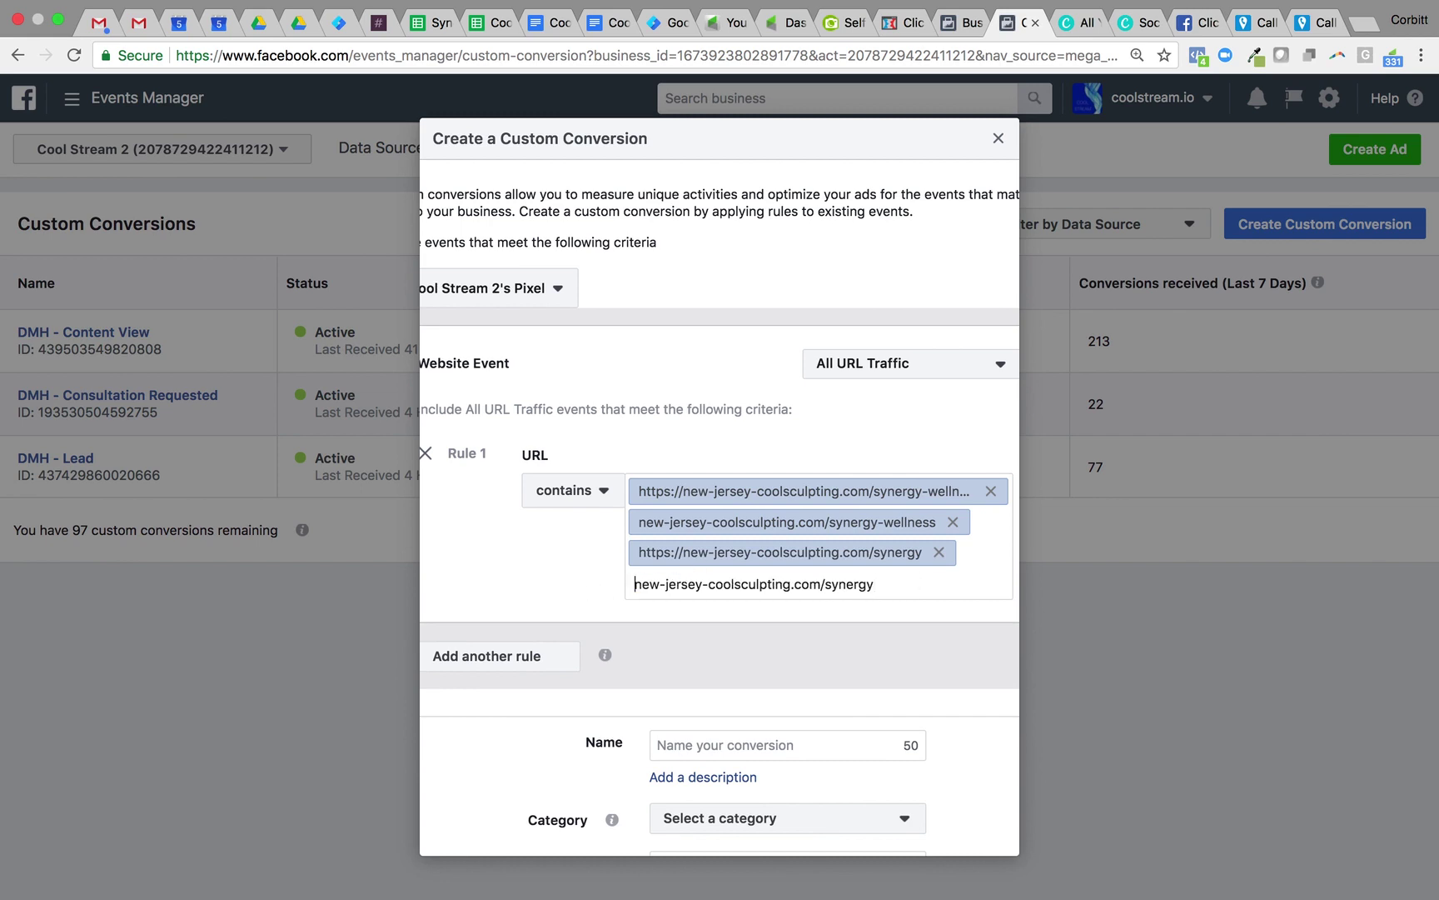
key(Return)
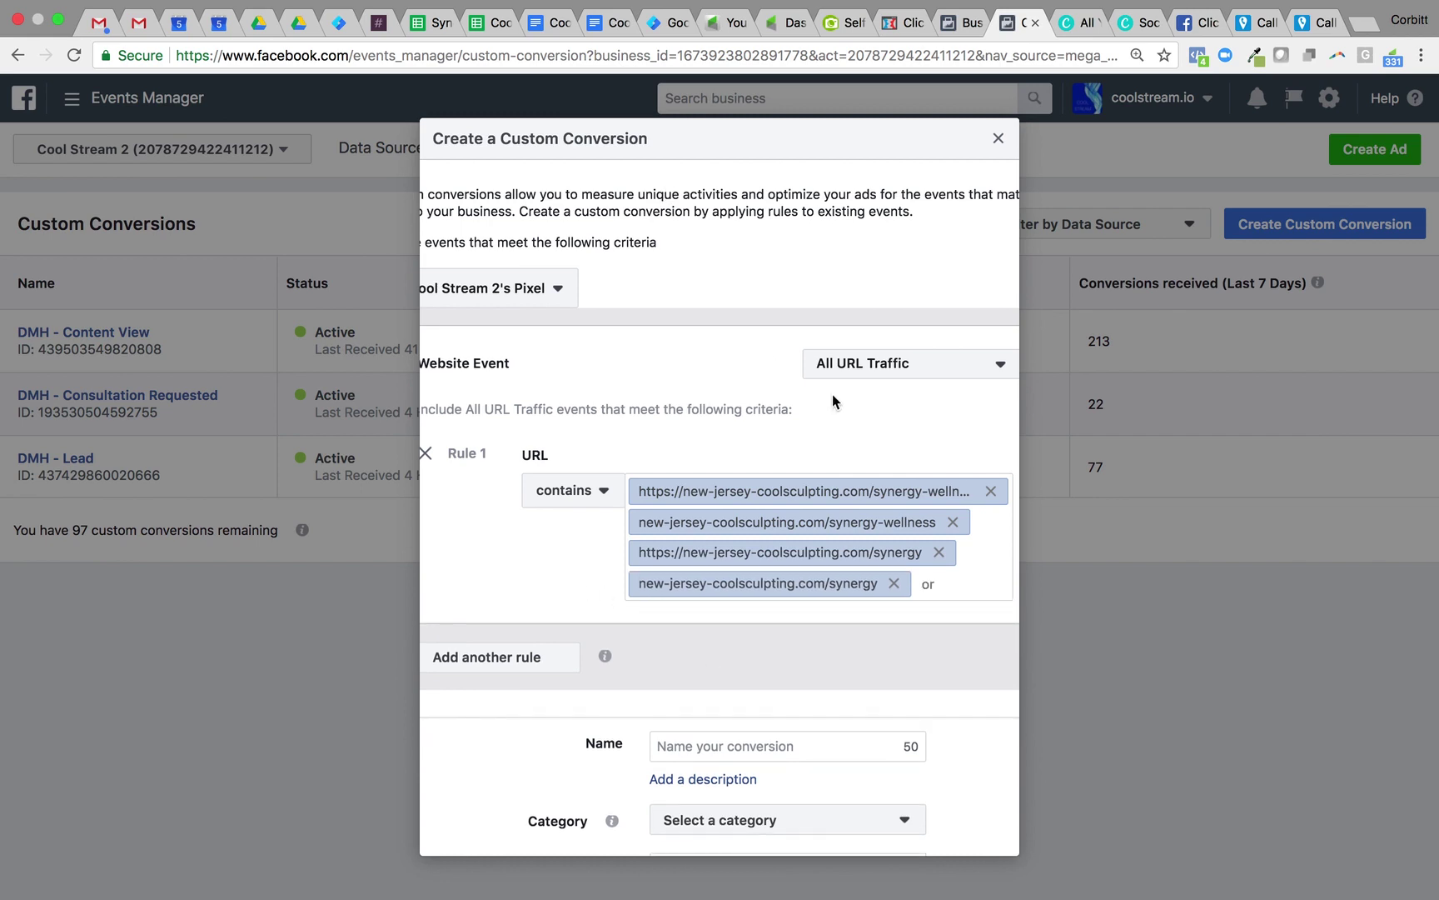
click(472, 27)
Check that the Funnel 1003 and 1004 Opt In cells D3 and E3 are empty
click(422, 30)
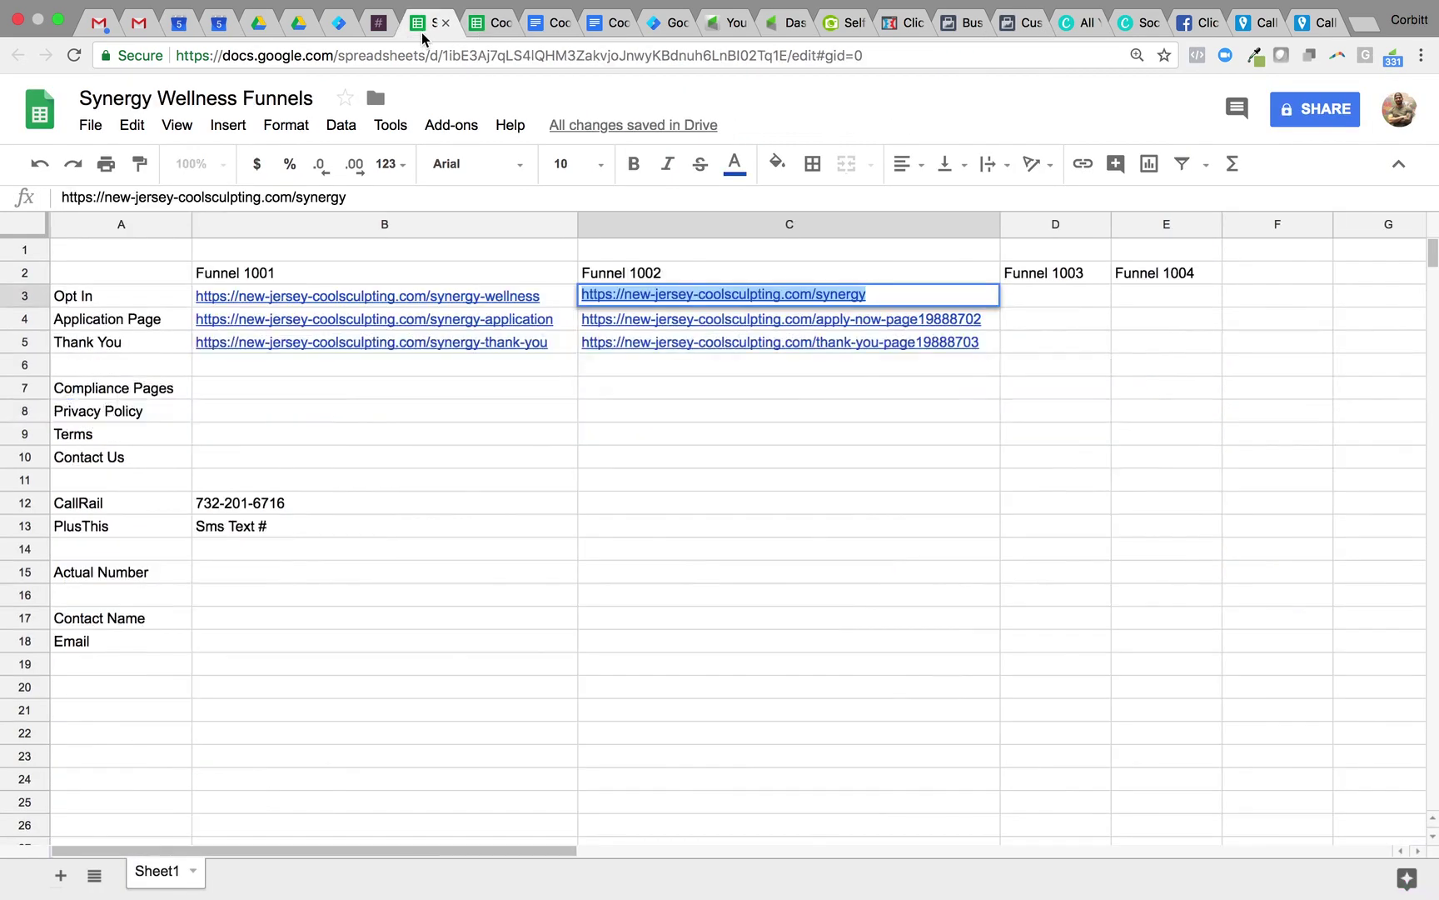
click(1043, 298)
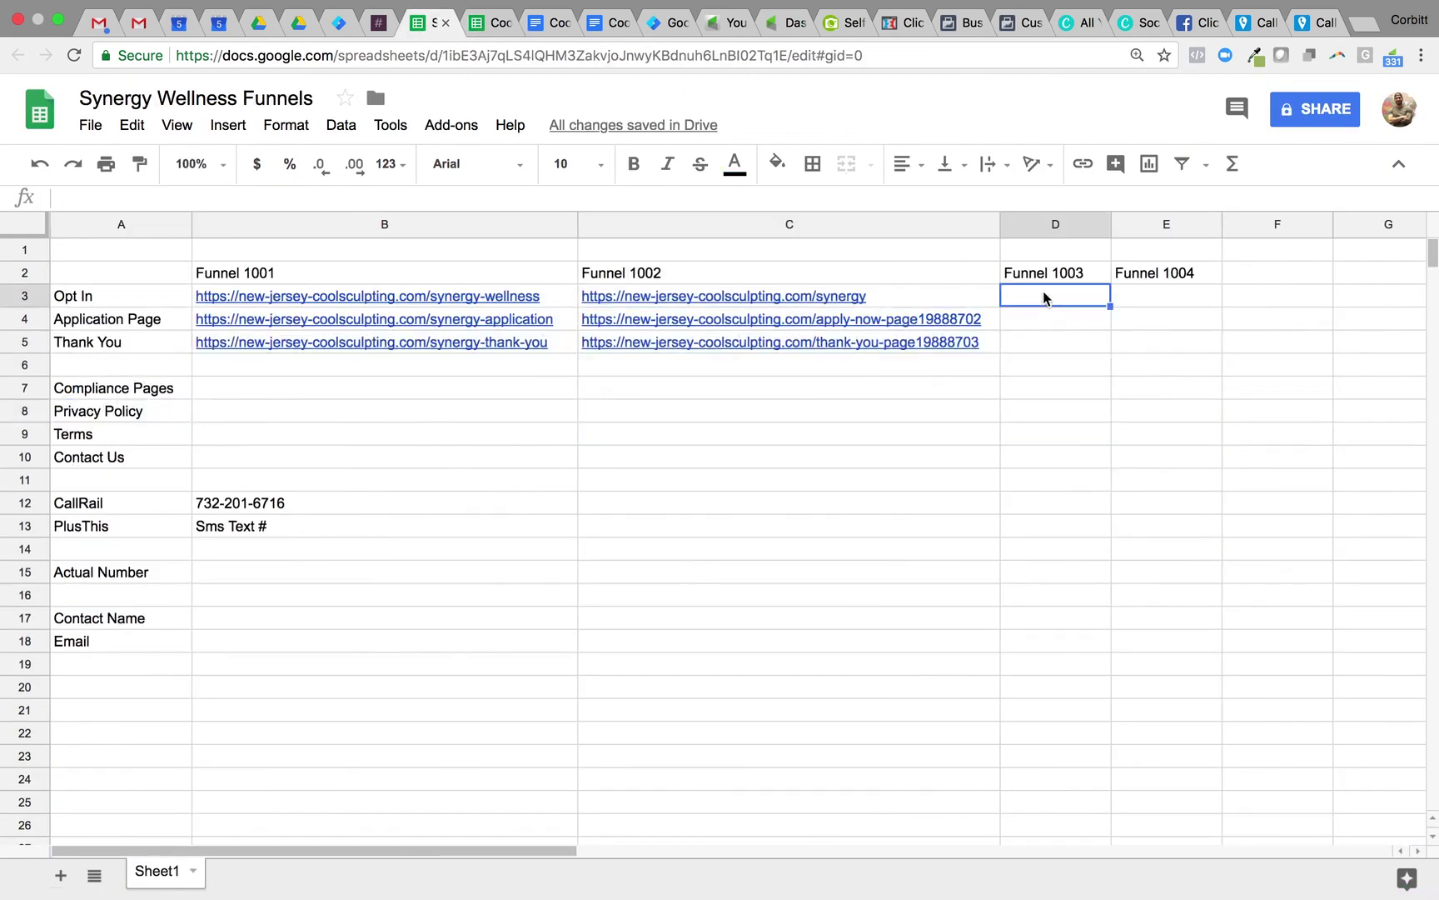
click(1148, 301)
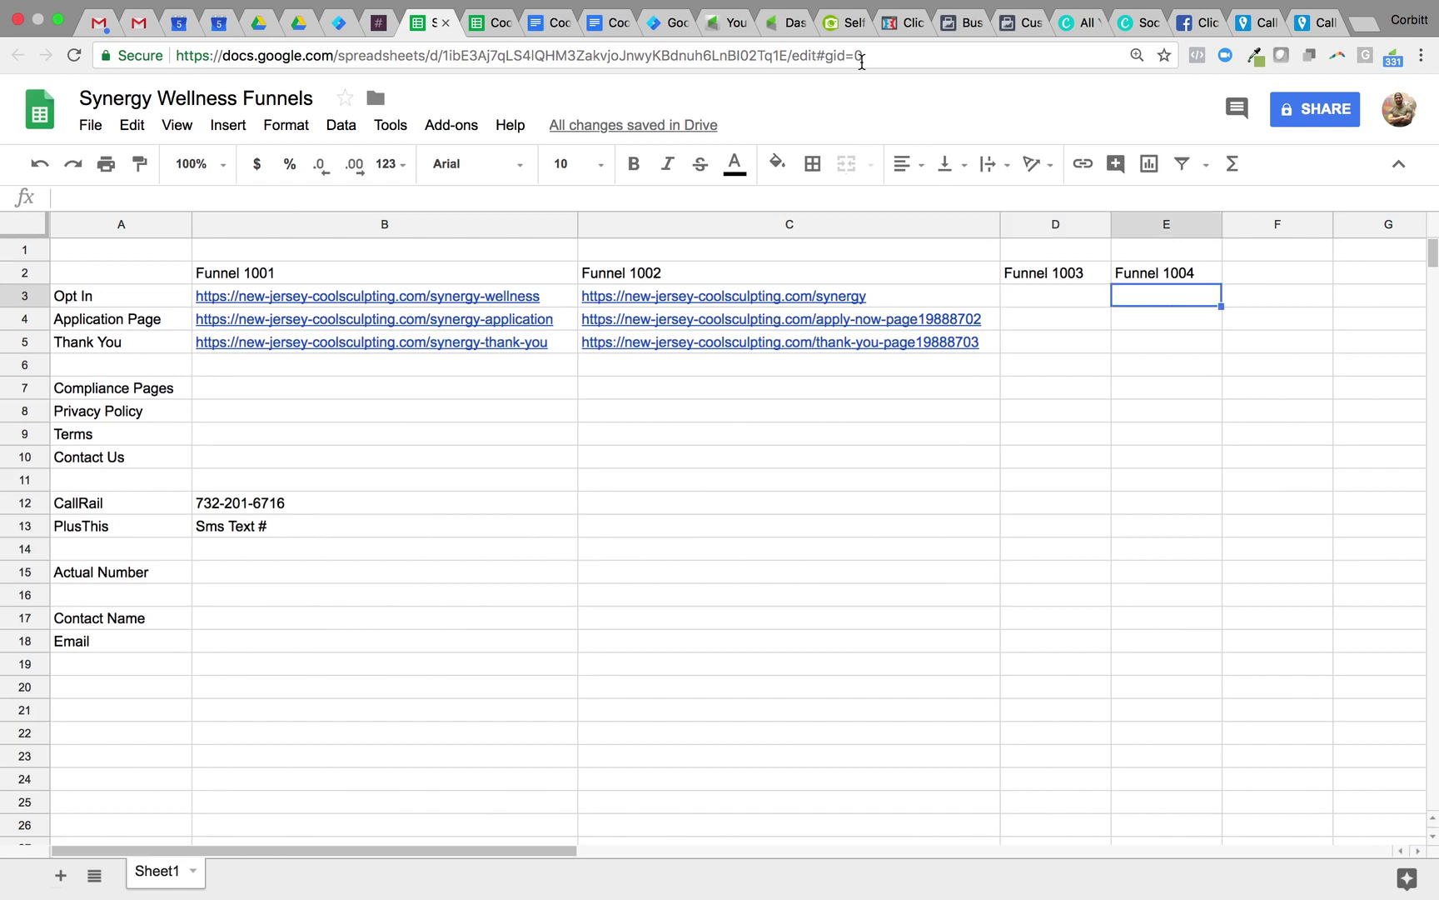
click(1006, 25)
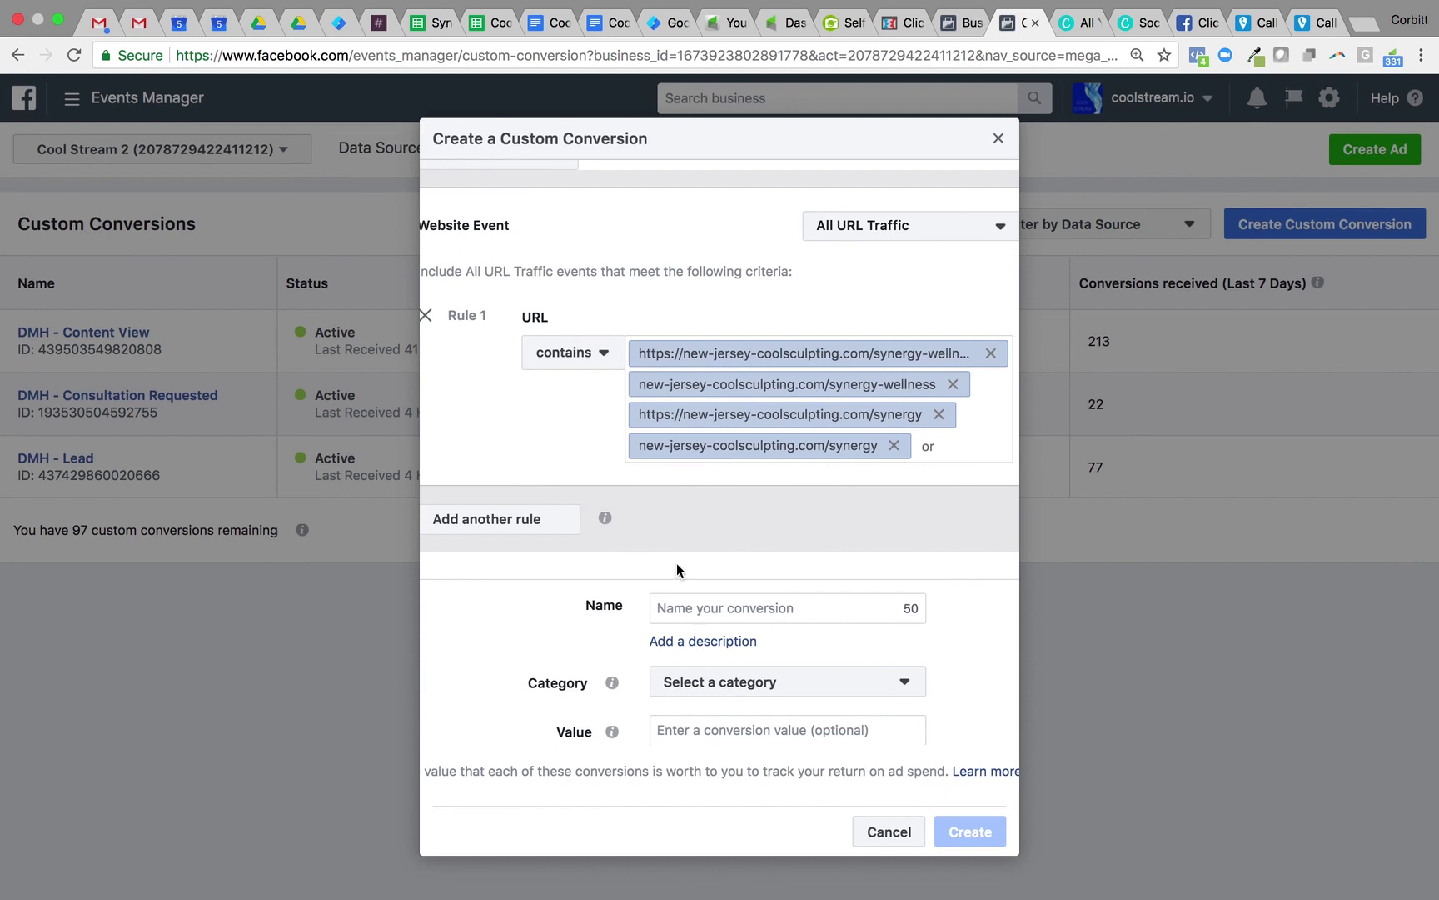
Name the conversion 'Demo - Content View', with category View Content and value 1
click(679, 612)
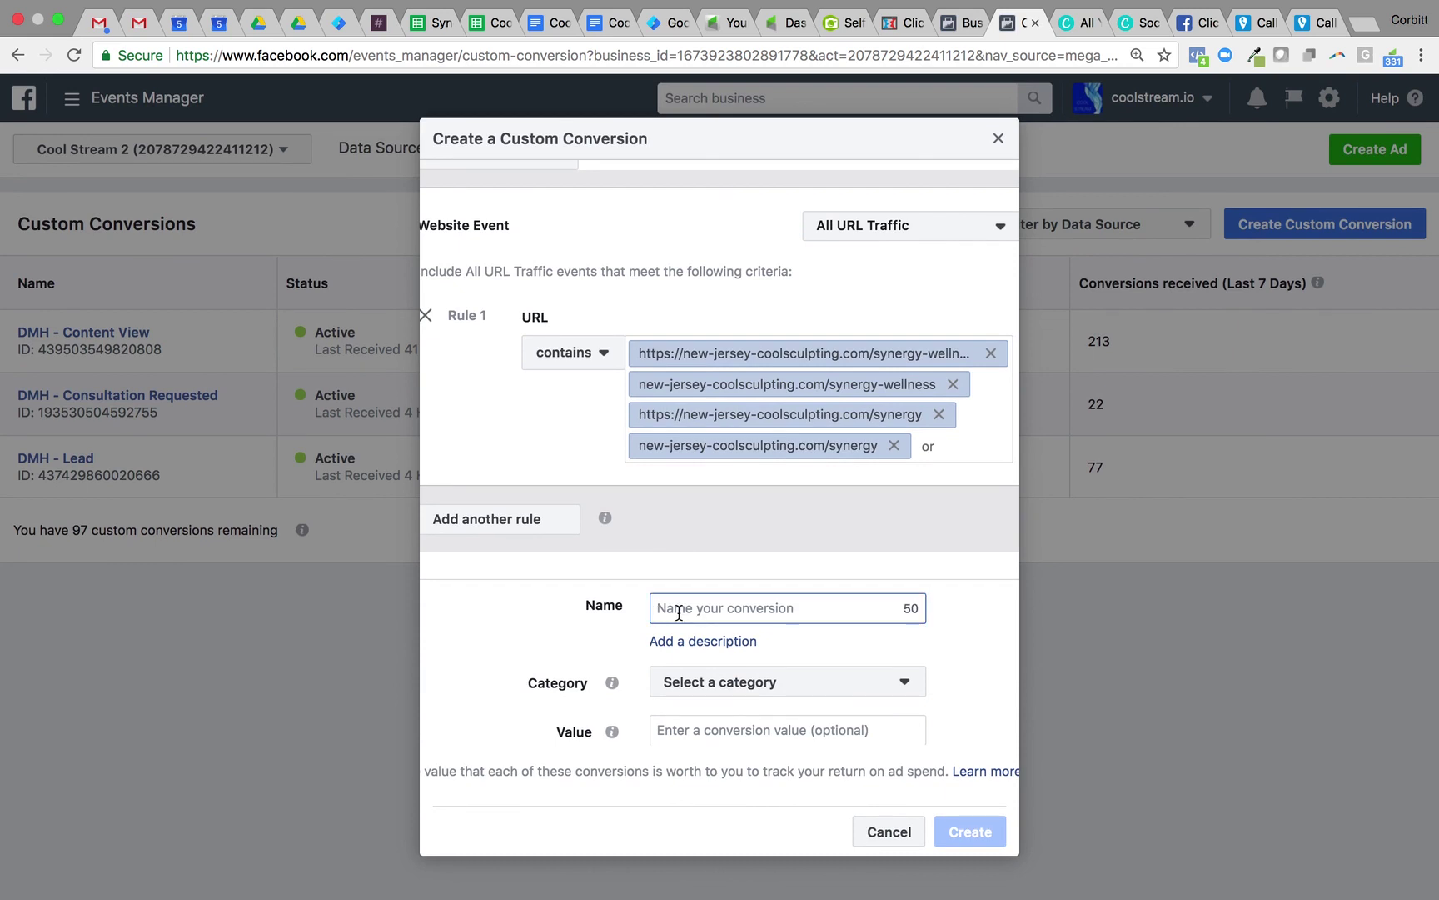
text(Demo - Content View)
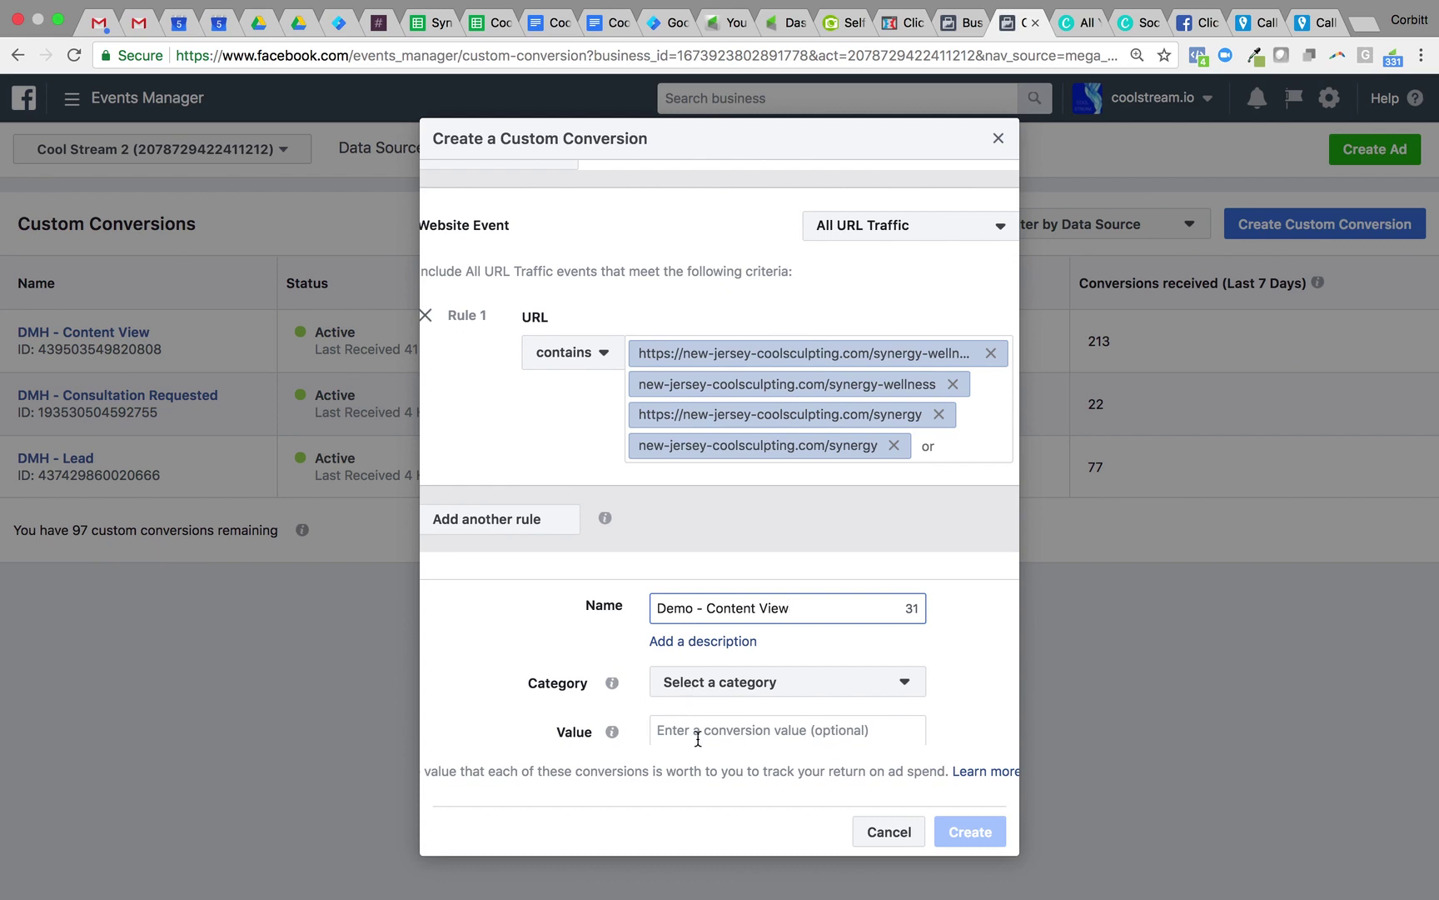
click(719, 688)
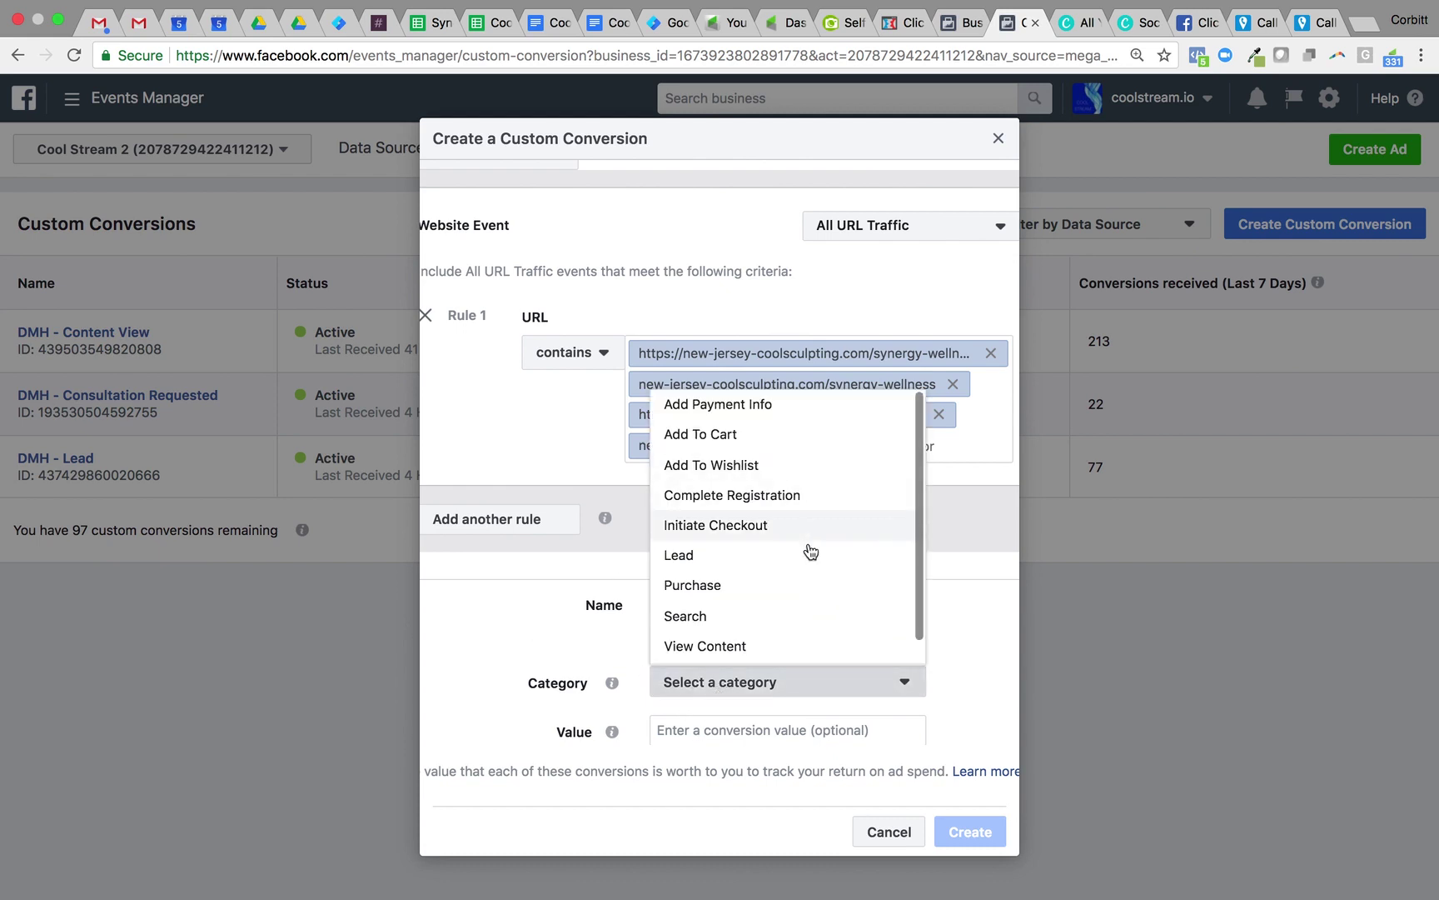
click(793, 656)
click(723, 733)
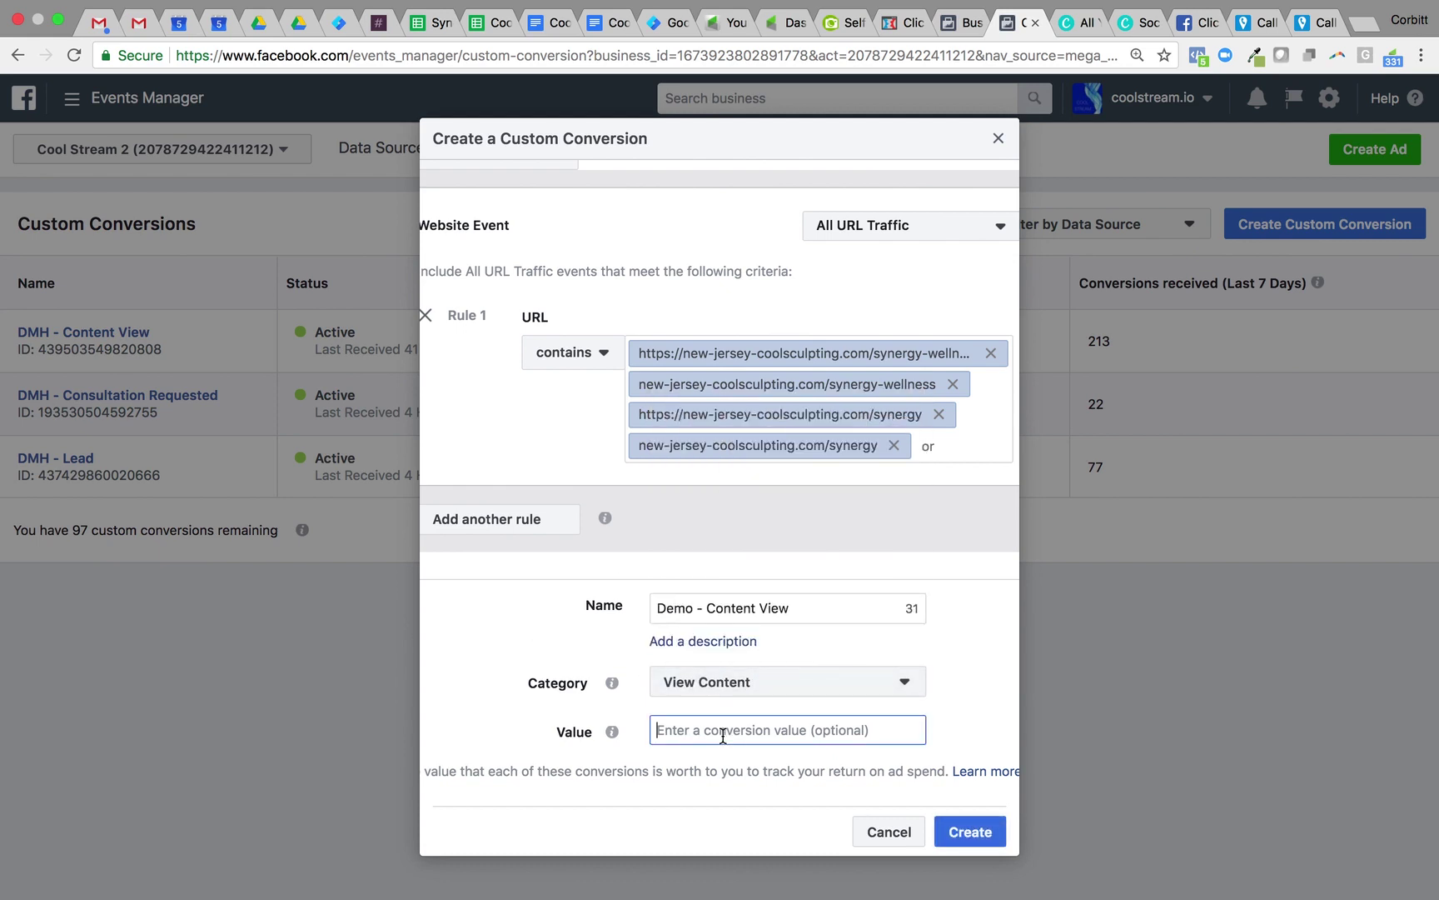
text(1)
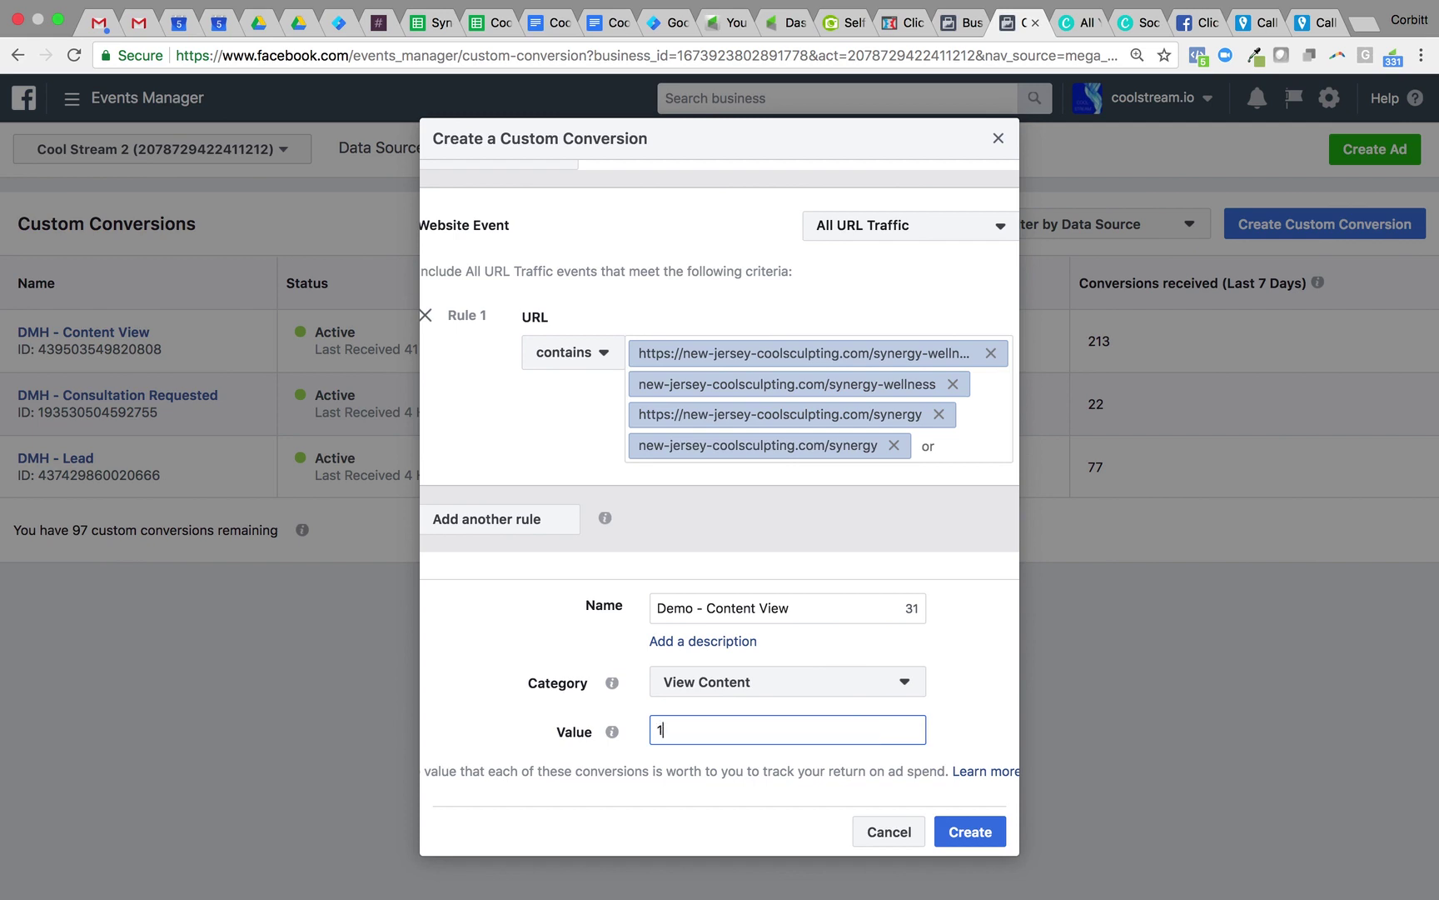
Create the Demo - Content View conversion and review its URL rules in the overview
click(971, 832)
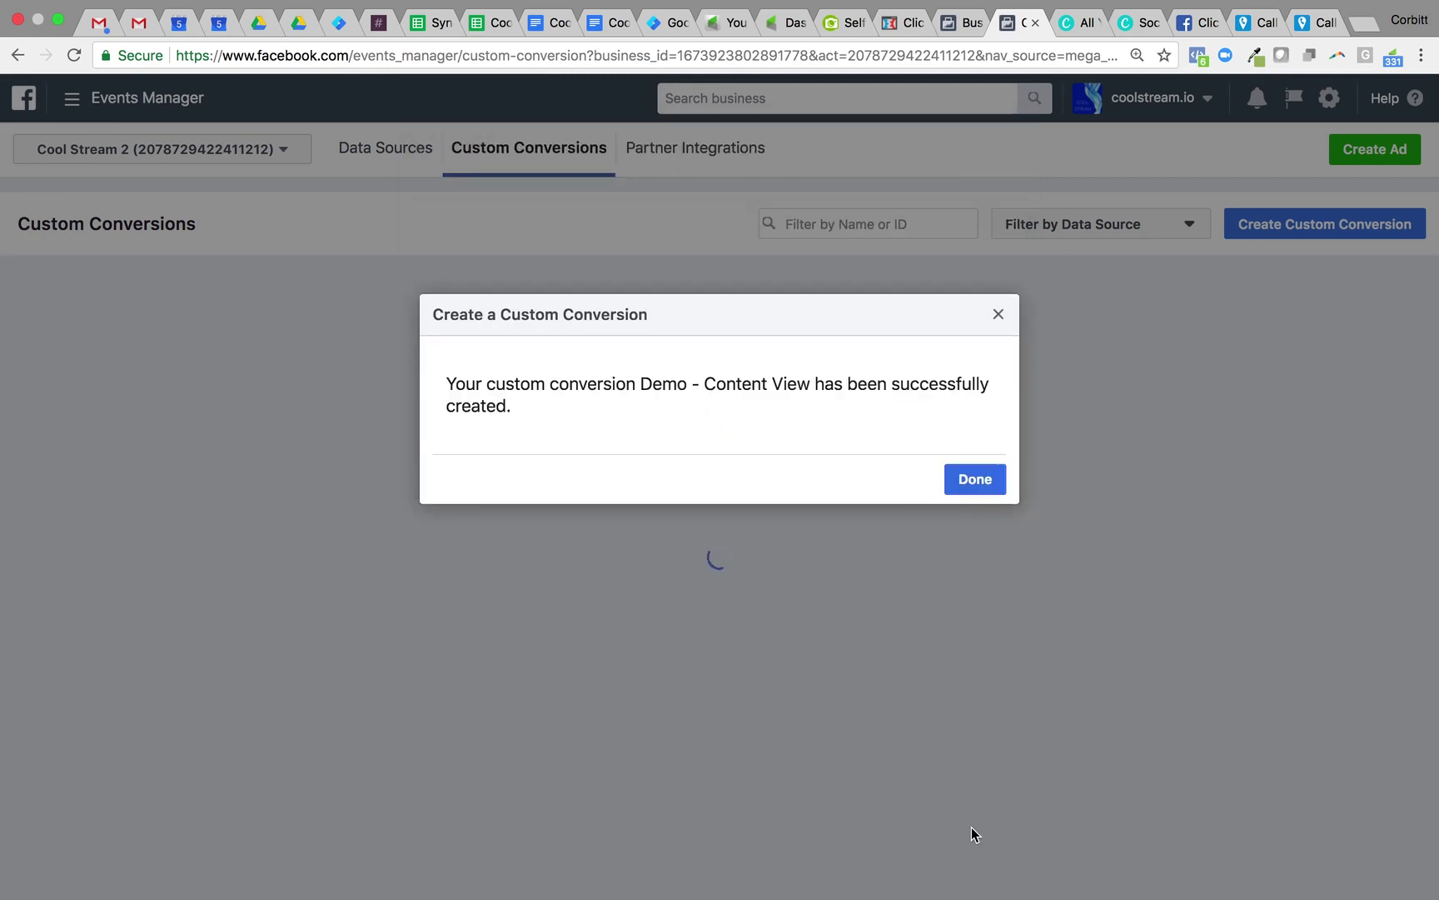
click(987, 480)
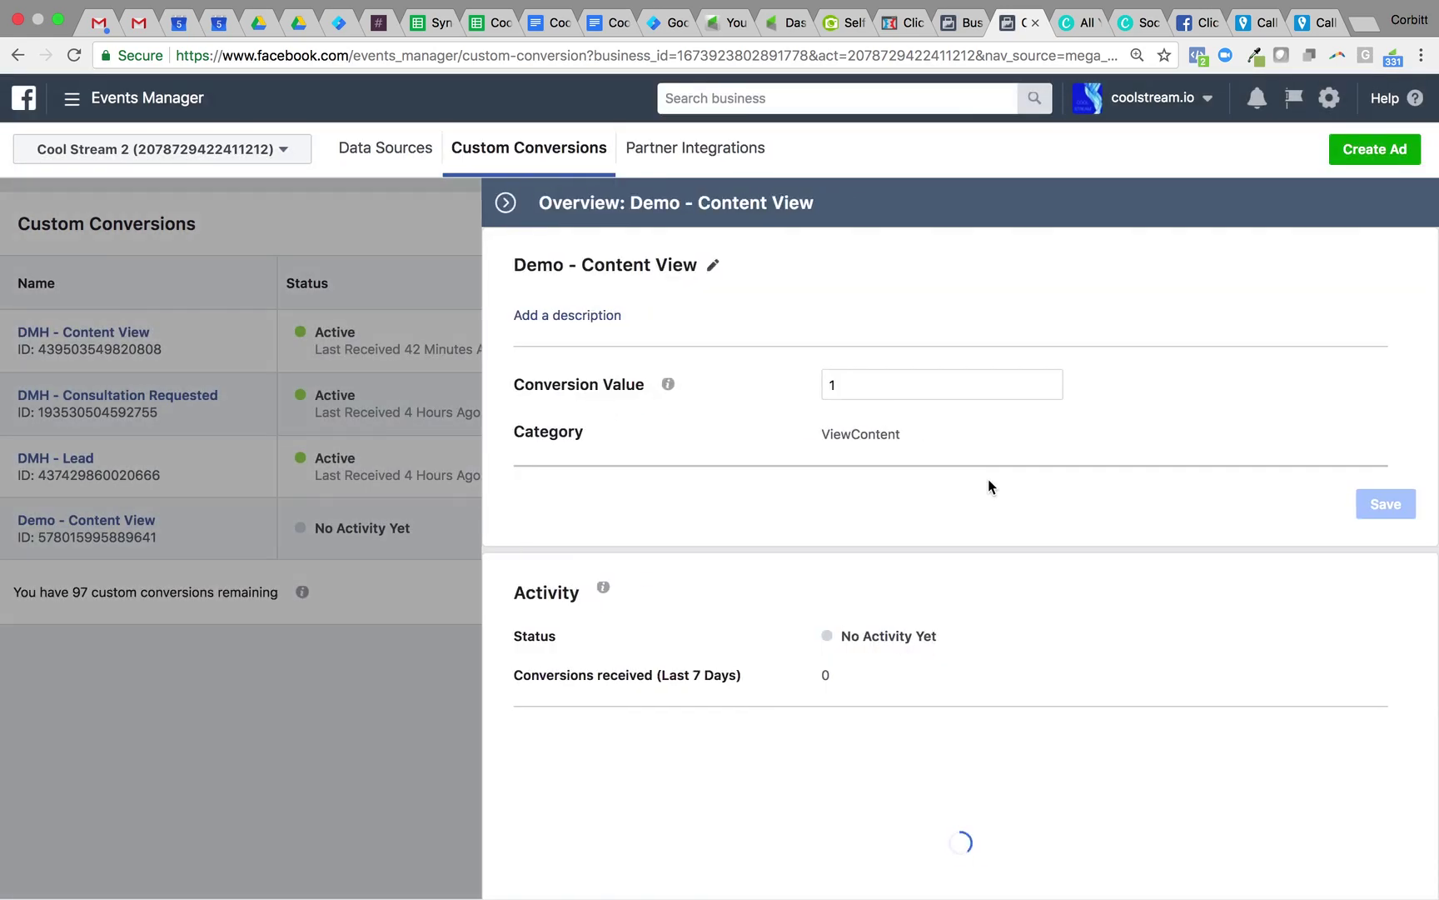
scroll(836, 533, down, 7)
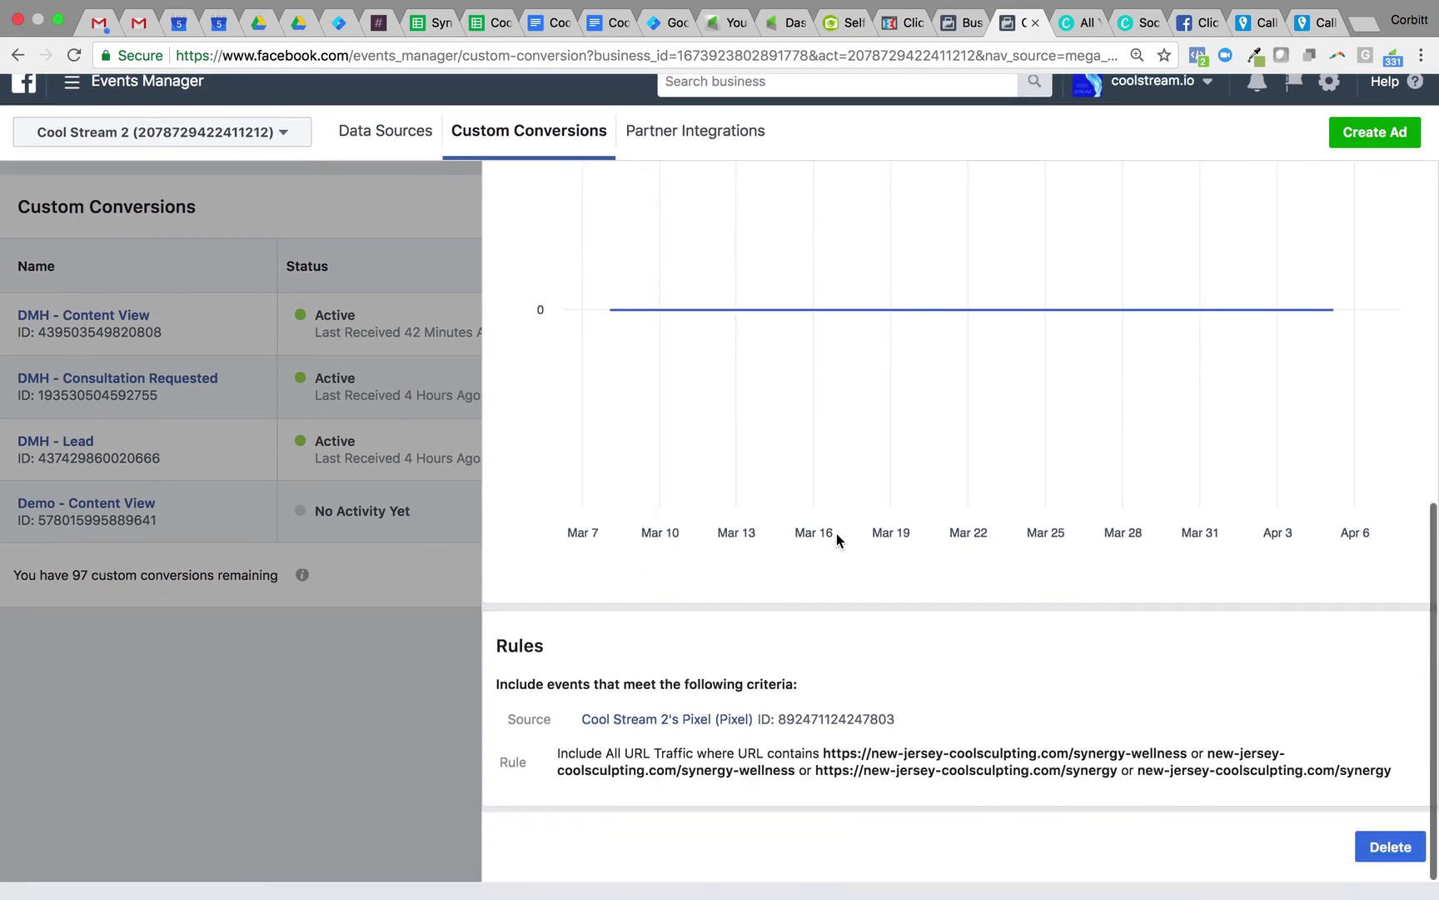
scroll(837, 533, up, 7)
Close the overview, begin another custom conversion, and bring up the funnel spreadsheet
click(507, 202)
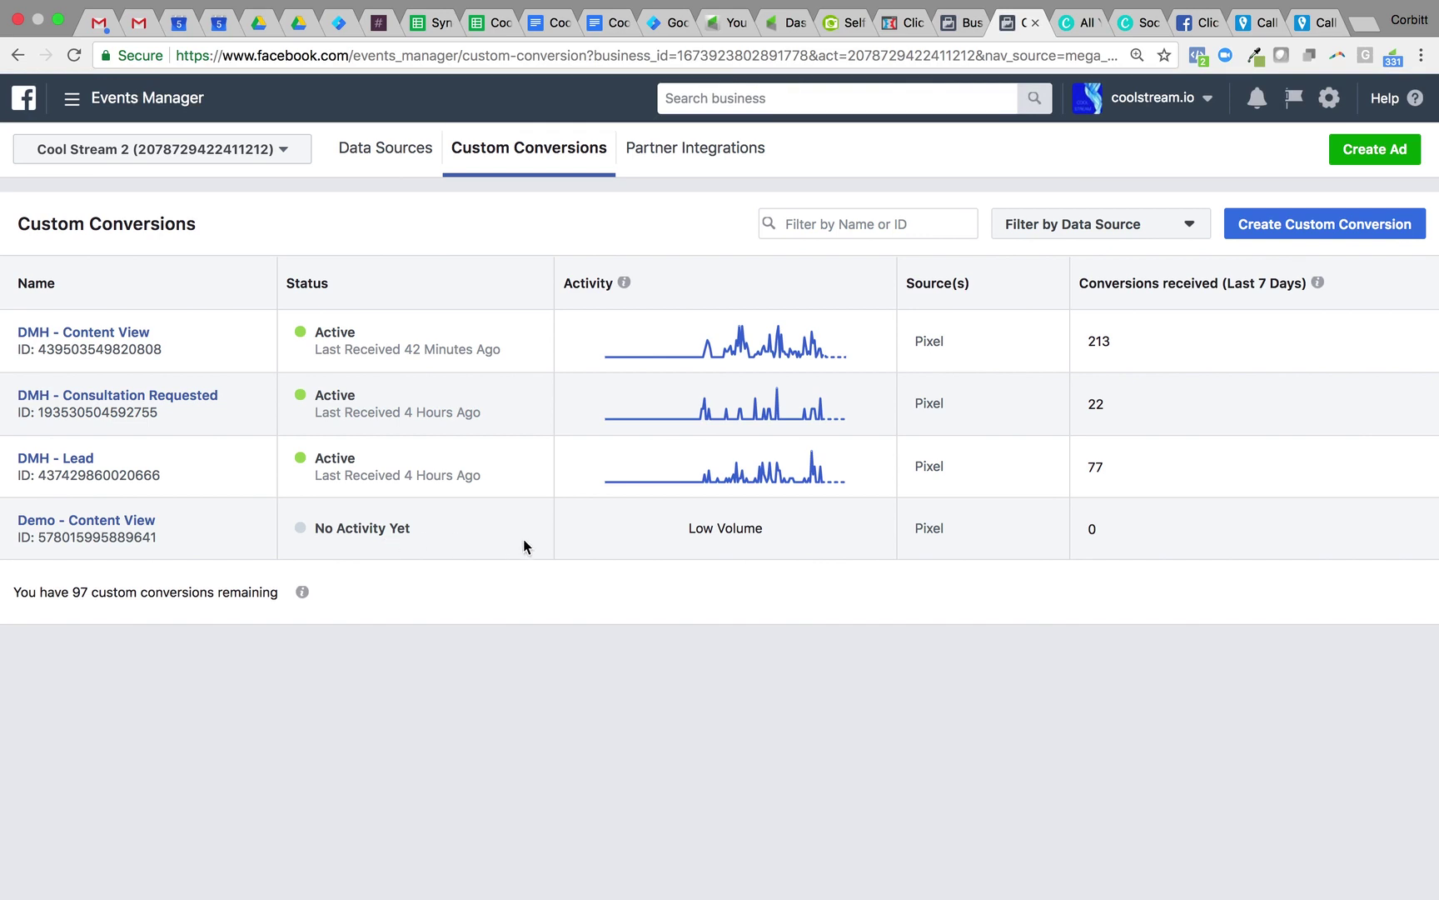
click(1328, 233)
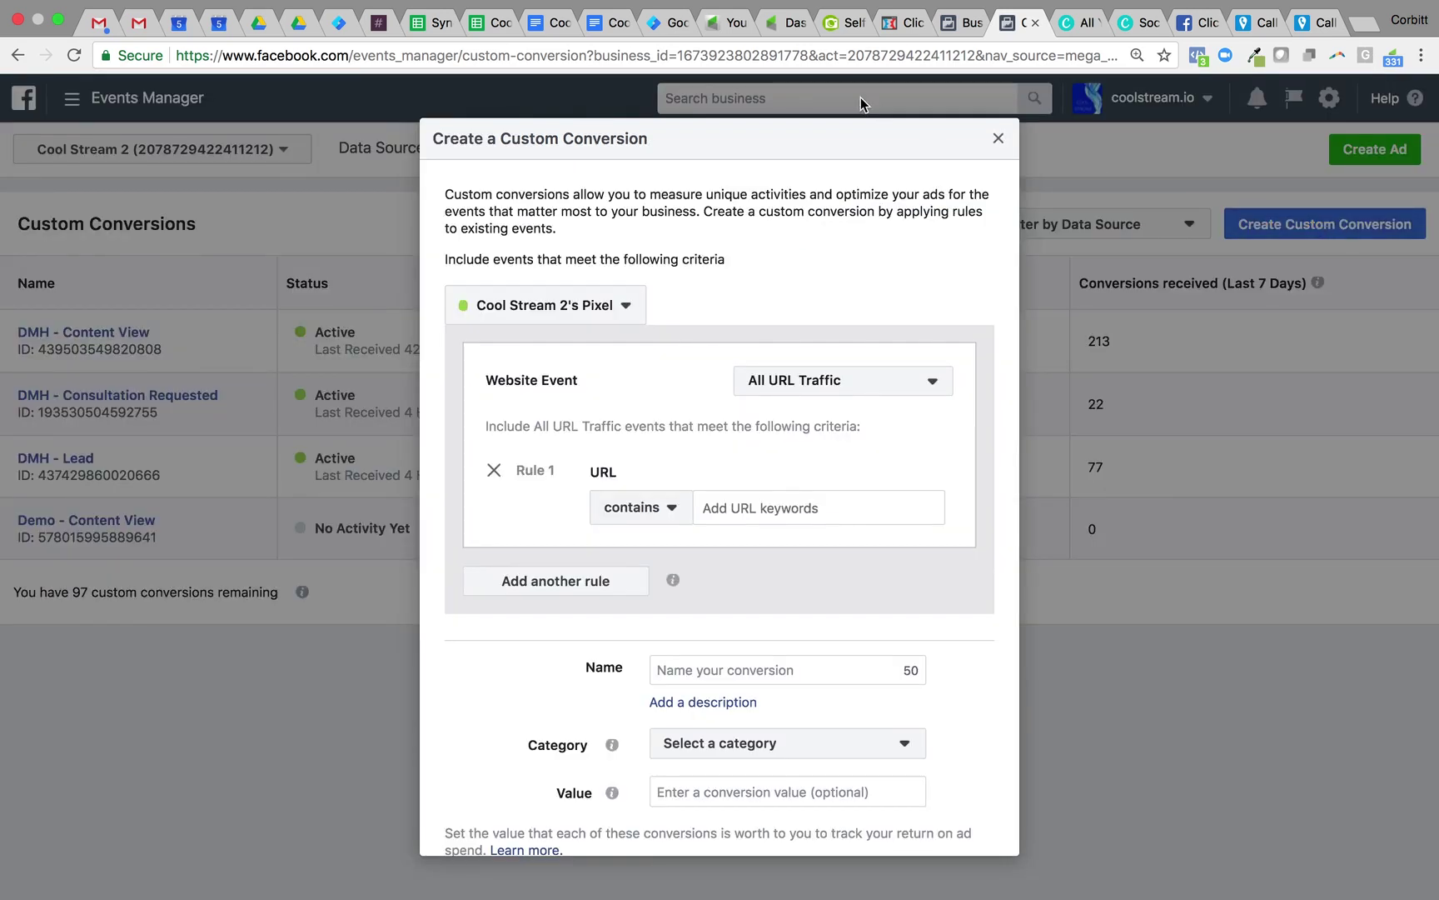
click(422, 28)
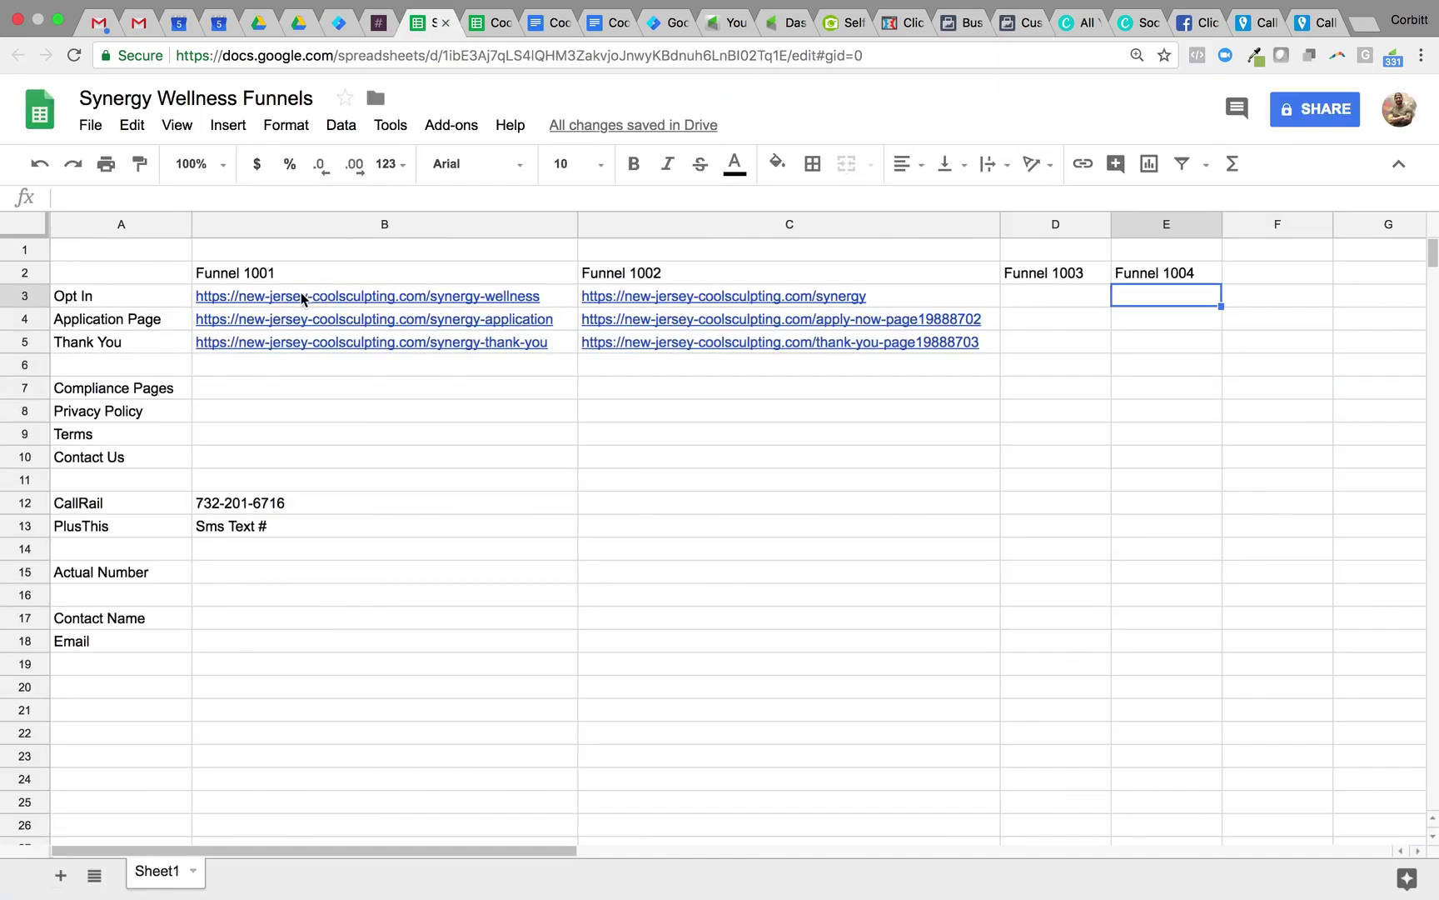
Select the Funnel 1001 Application Page URL ending /synergy-application in cell B4
mouse_move(342, 295)
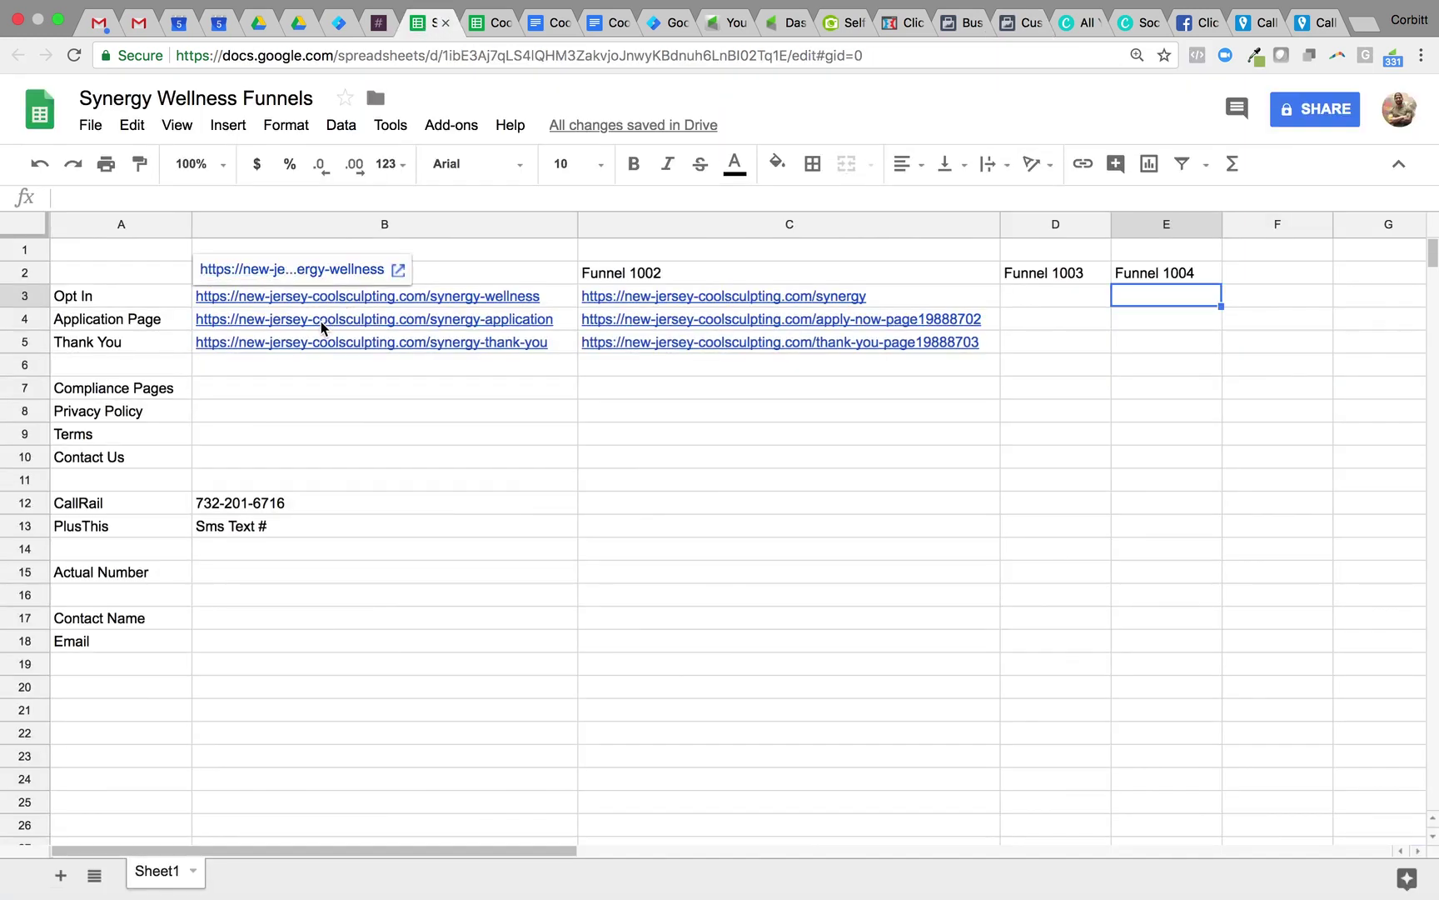
double_click(310, 317)
key(super+c)
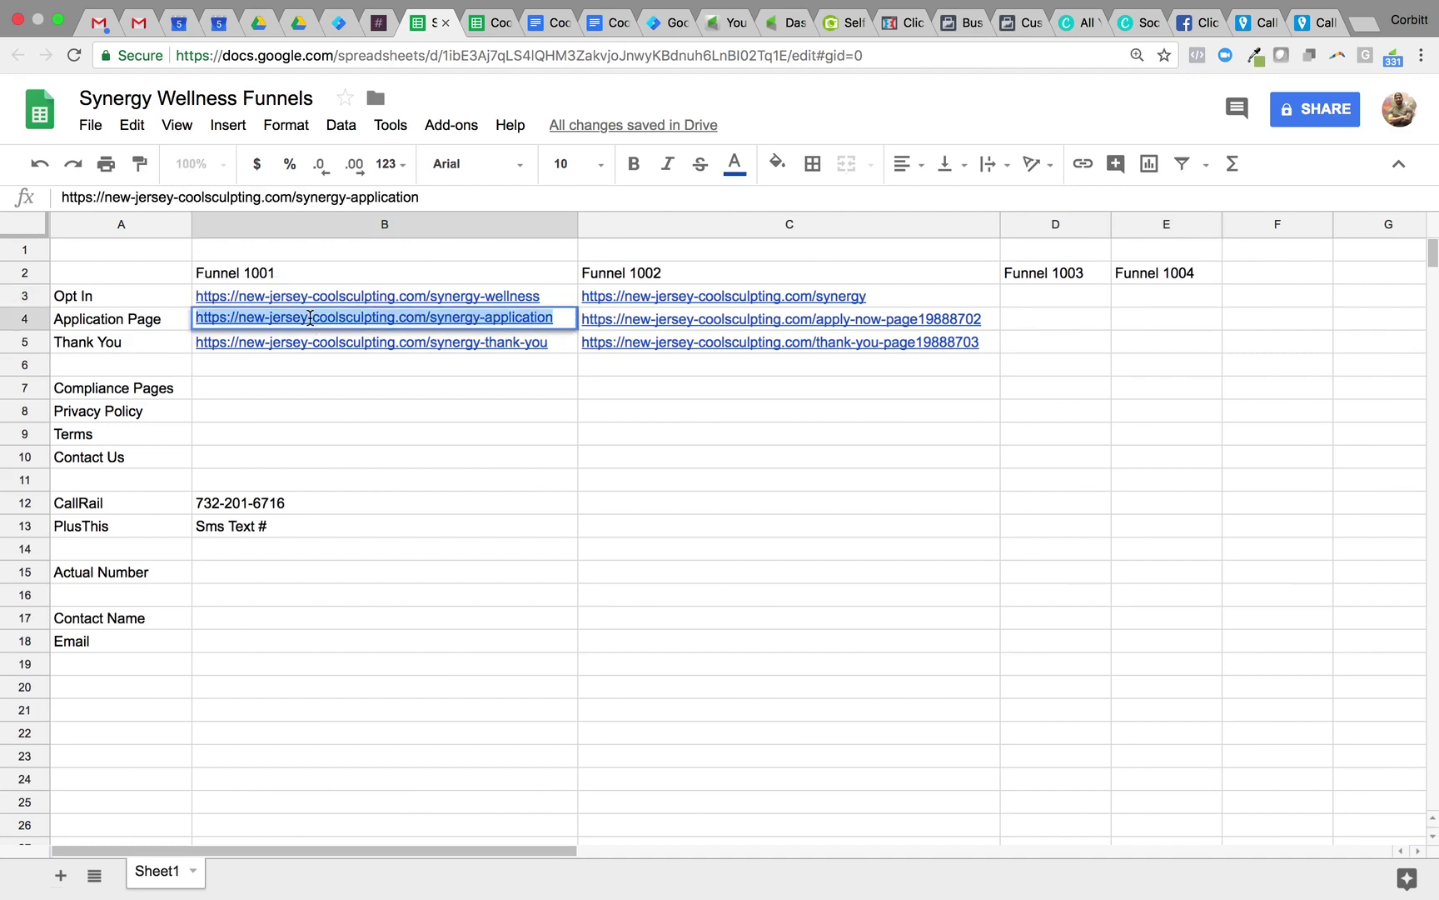
click(1012, 23)
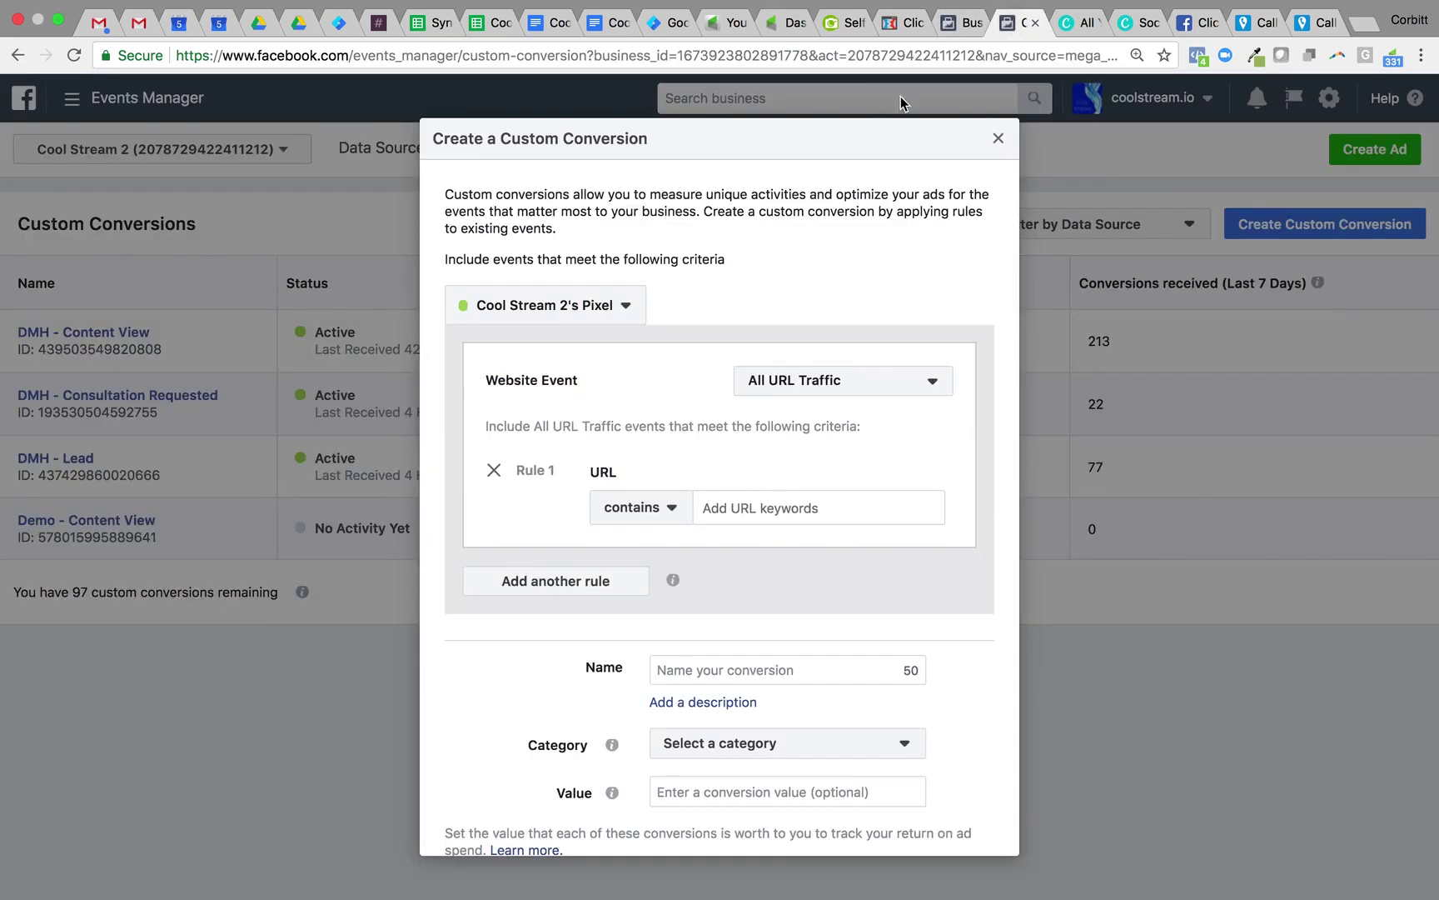
click(738, 506)
key(super+v)
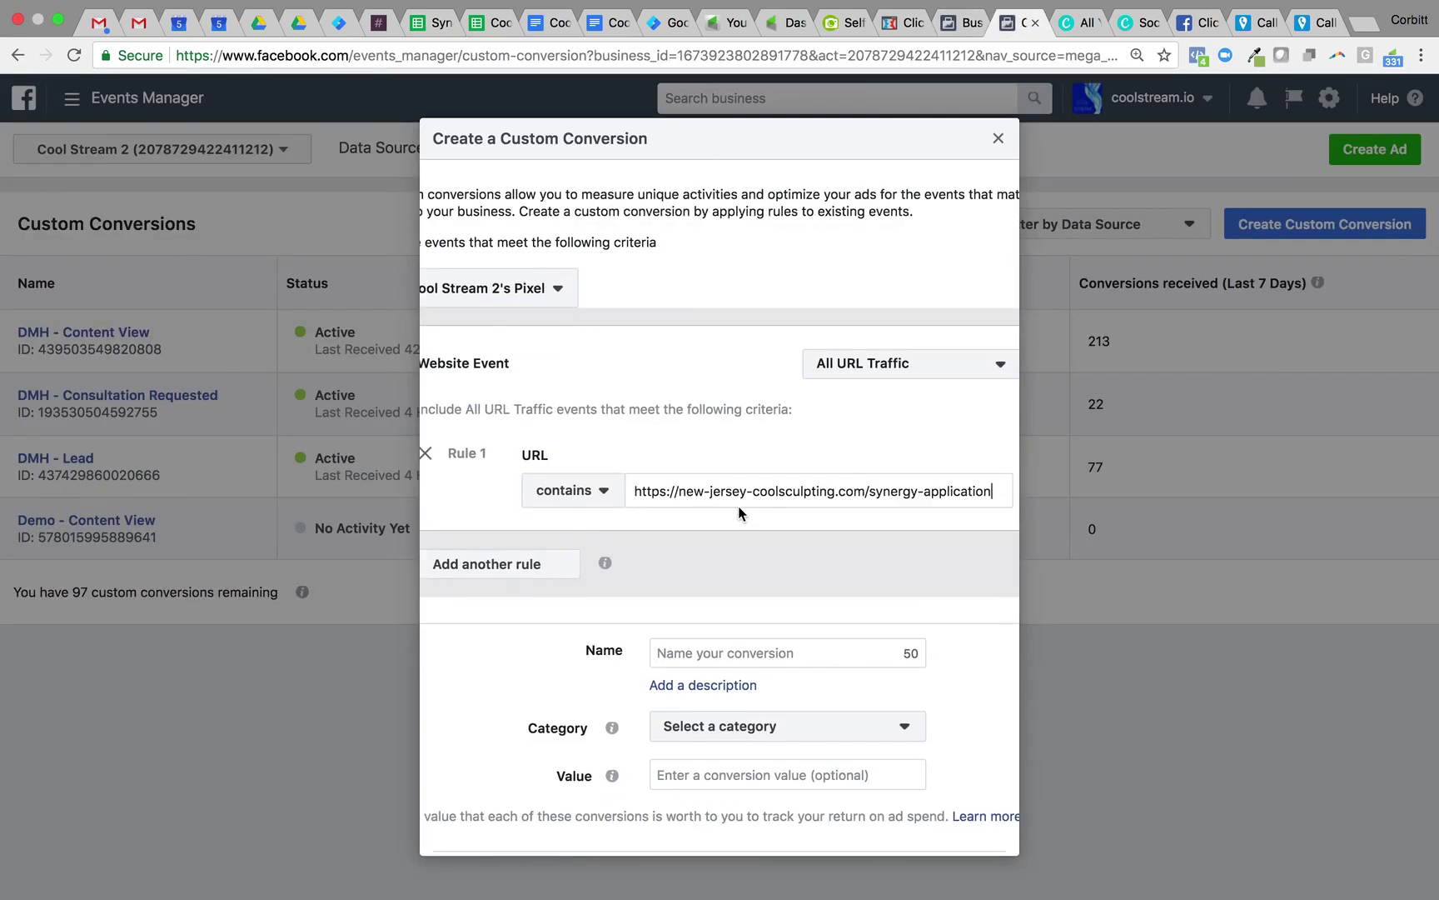
key(Return)
key(super+v)
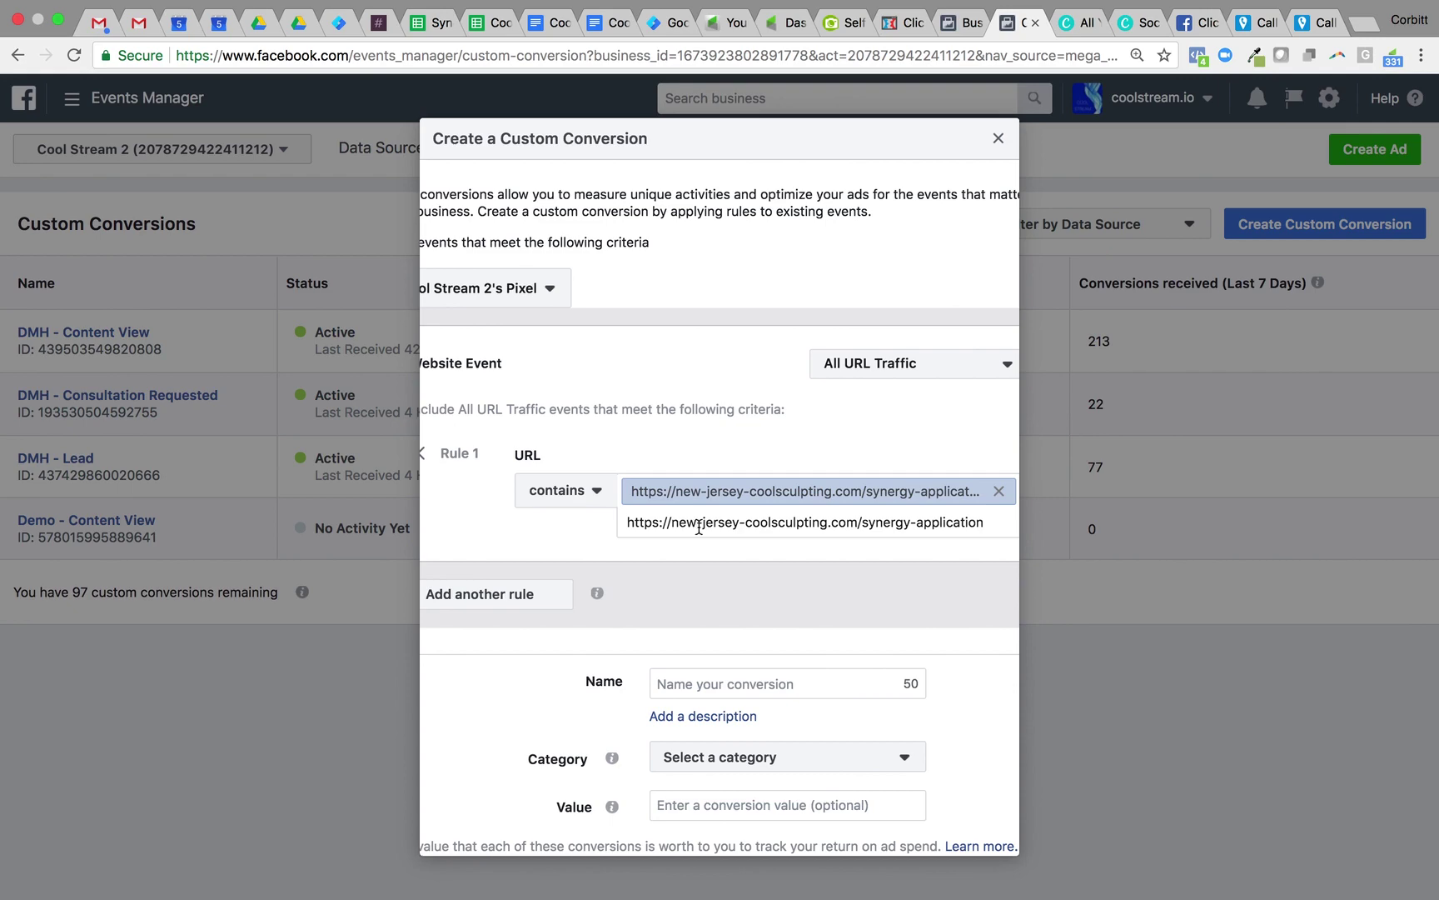
drag(671, 521, 601, 529)
key(BackSpace)
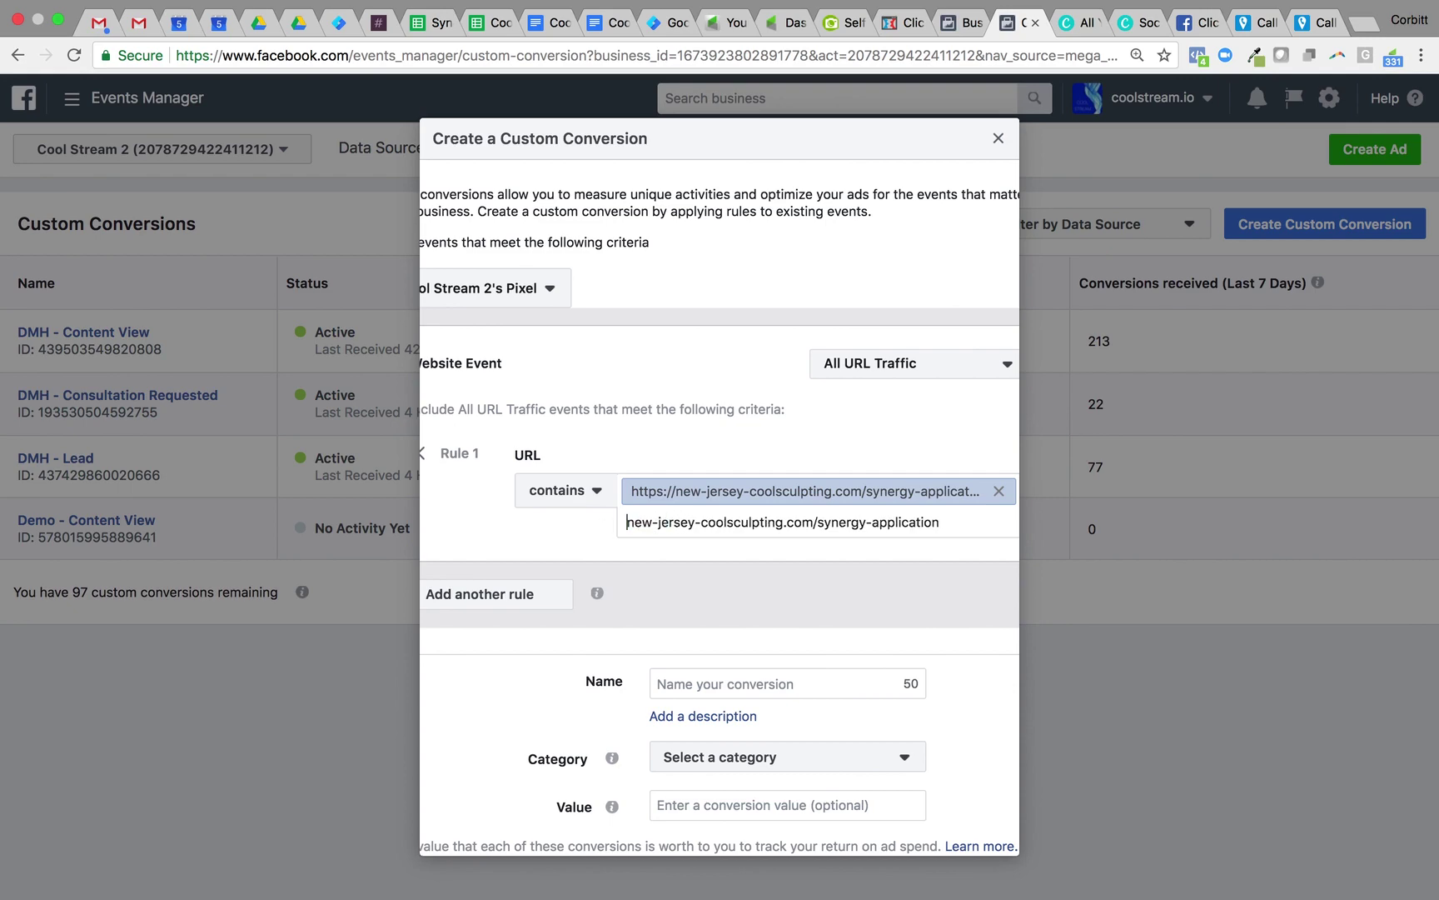
key(Return)
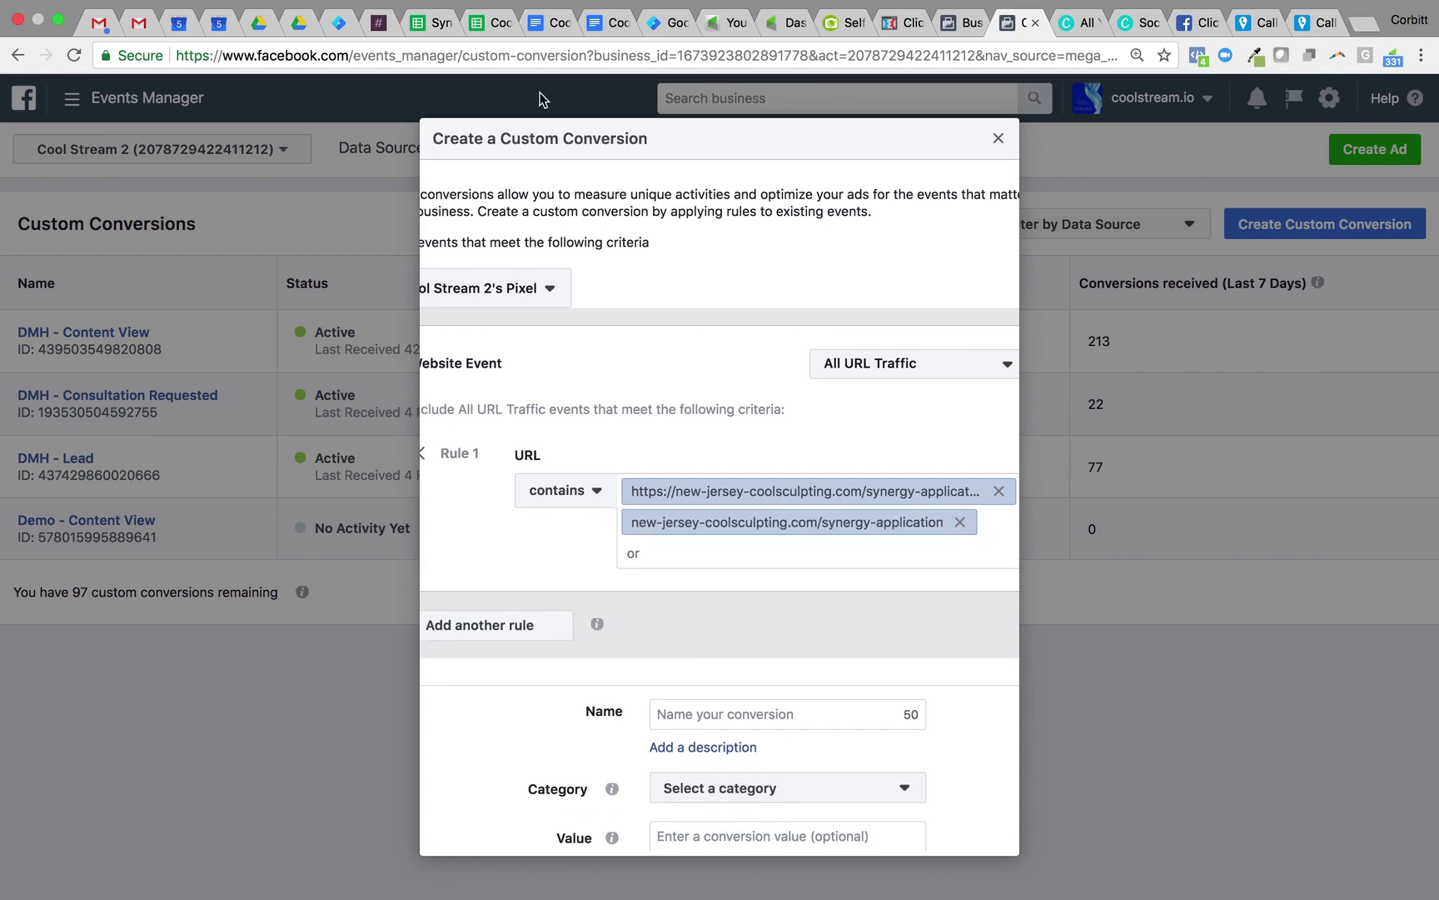
click(489, 30)
click(447, 30)
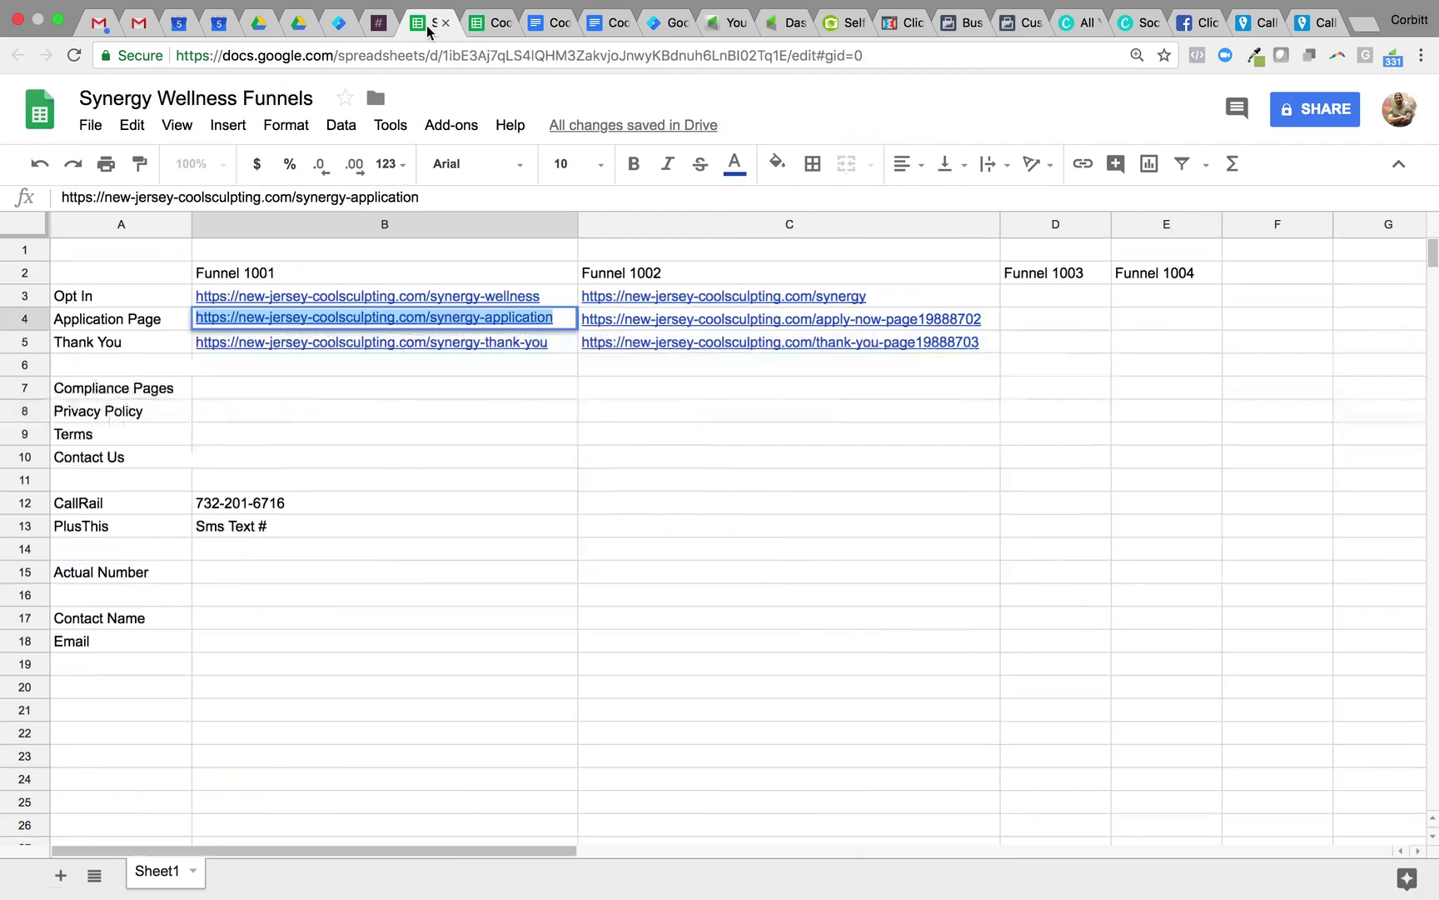
click(671, 319)
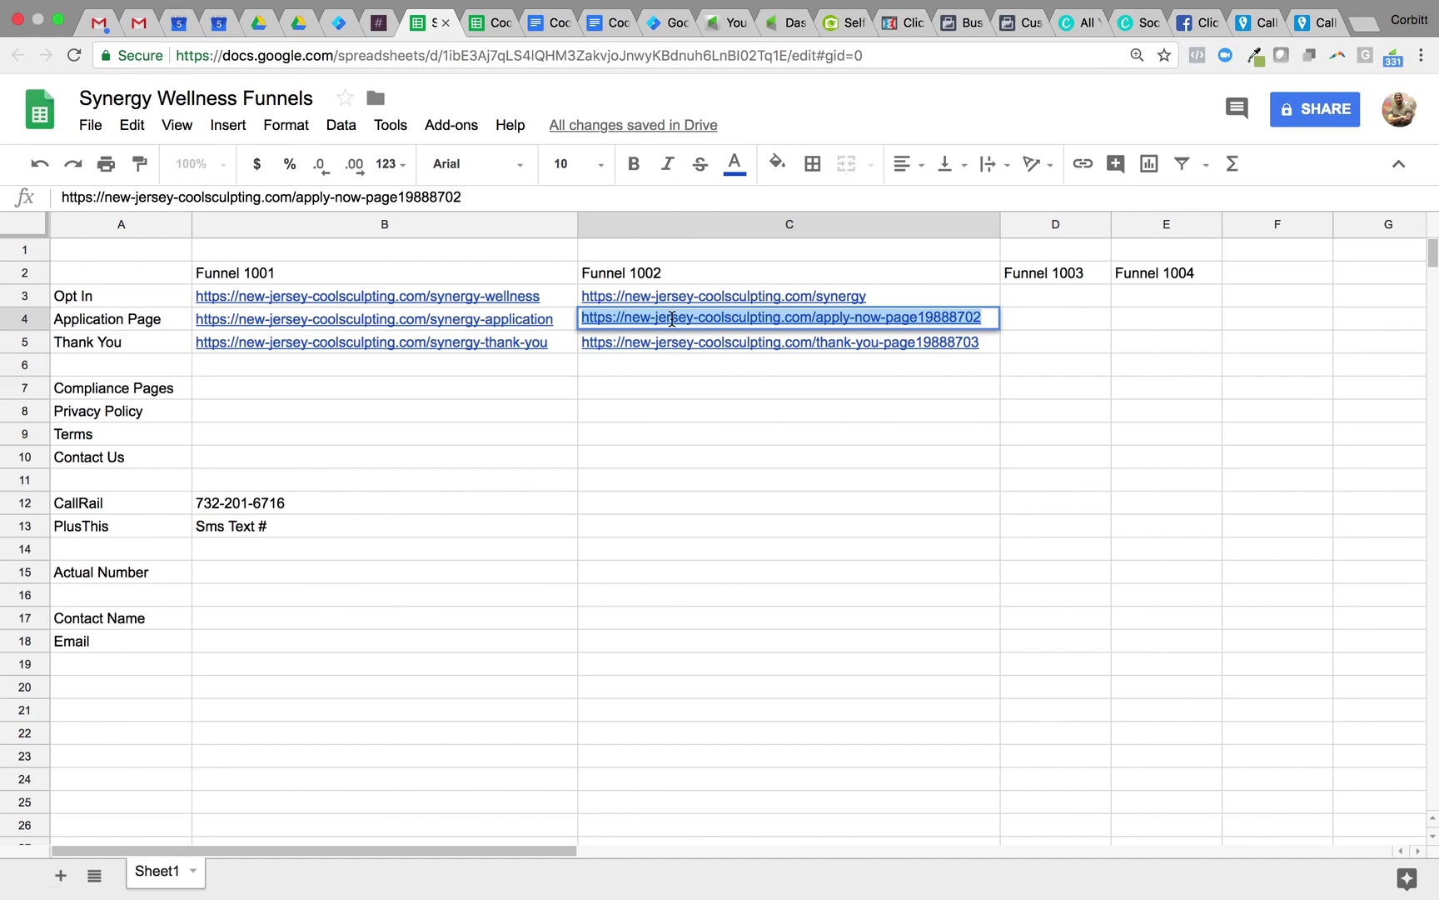
click(1009, 27)
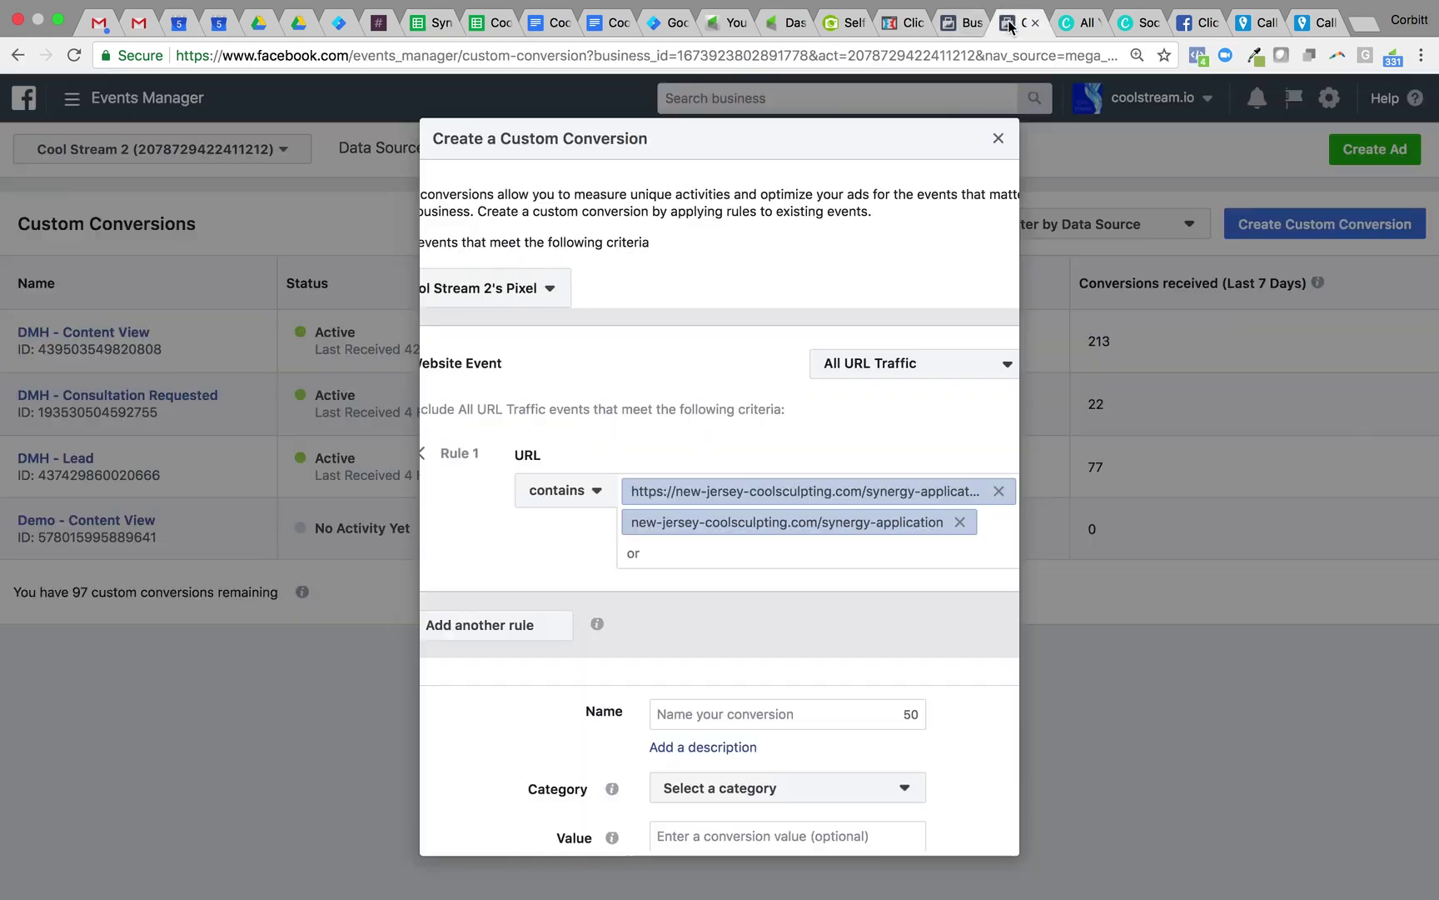
click(666, 554)
text(https://new-jersey-coolsculpting.com/apply-now-page19888702)
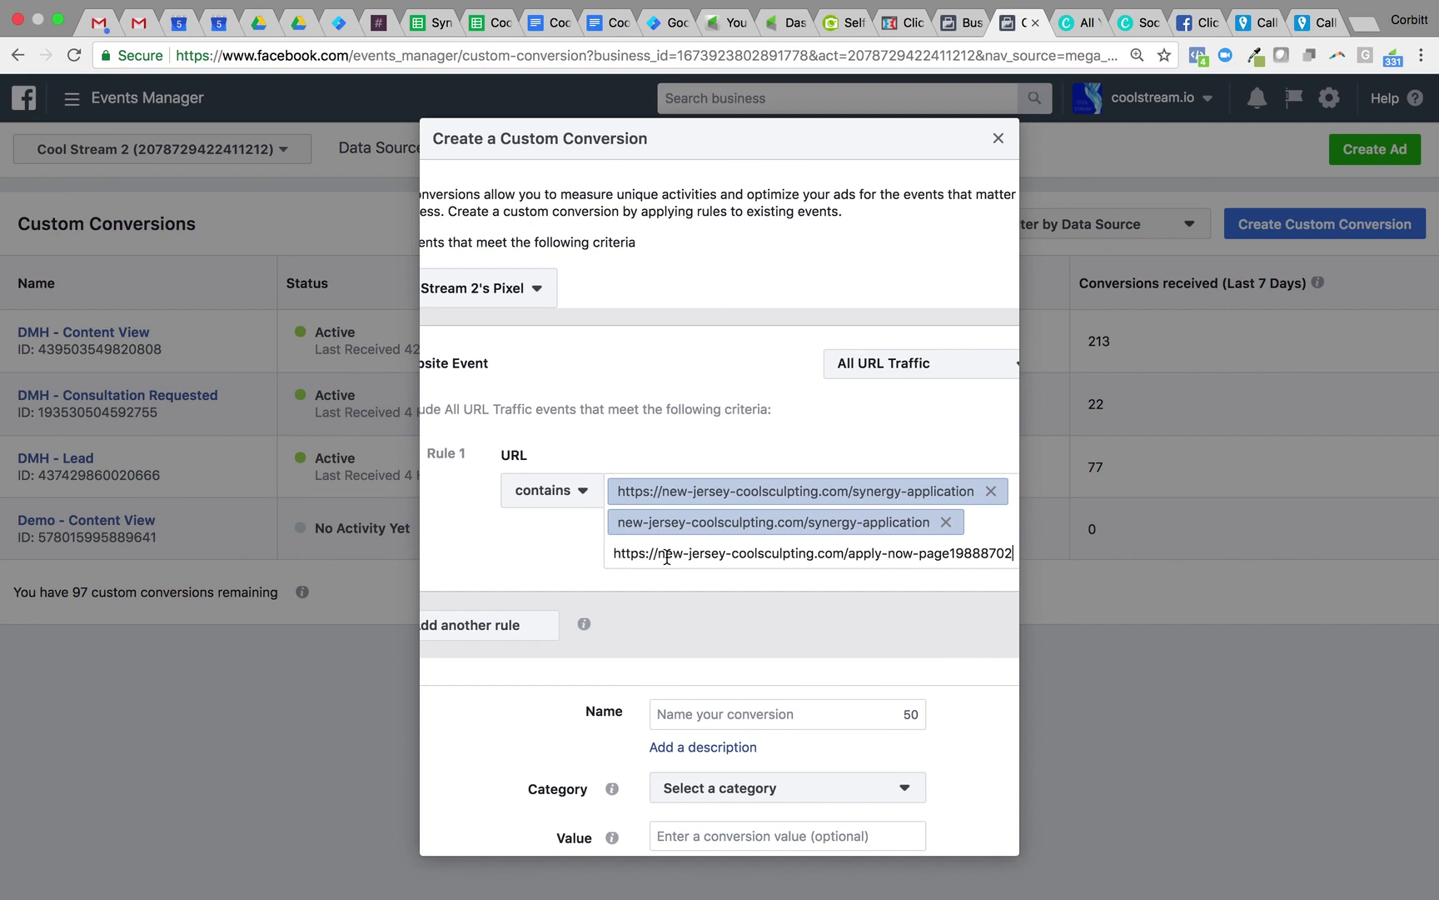
key(Return)
key(ctrl+v)
drag(651, 584, 548, 592)
key(BackSpace)
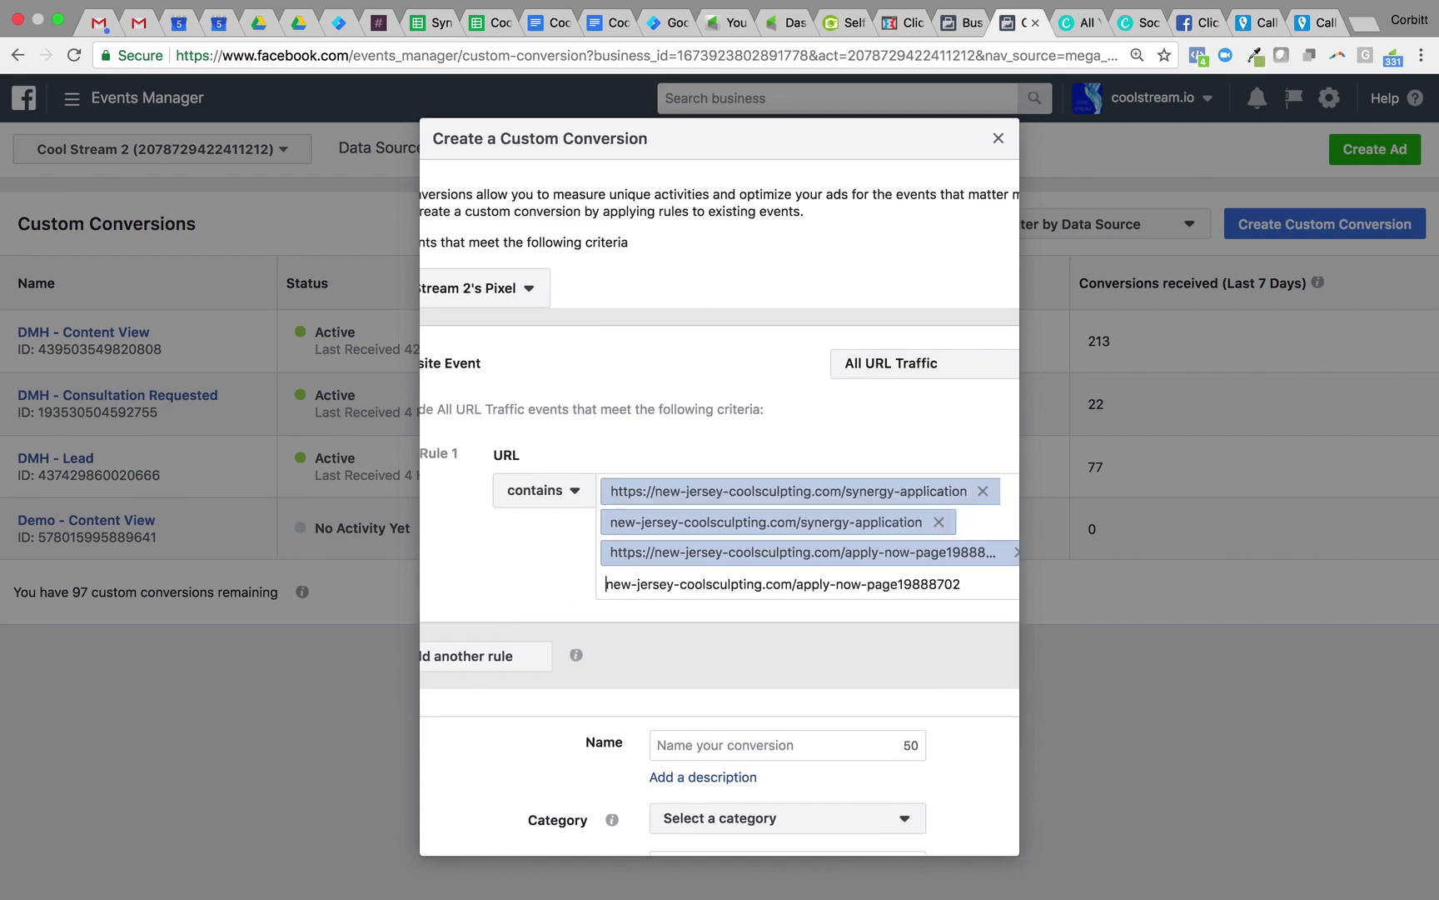
key(Return)
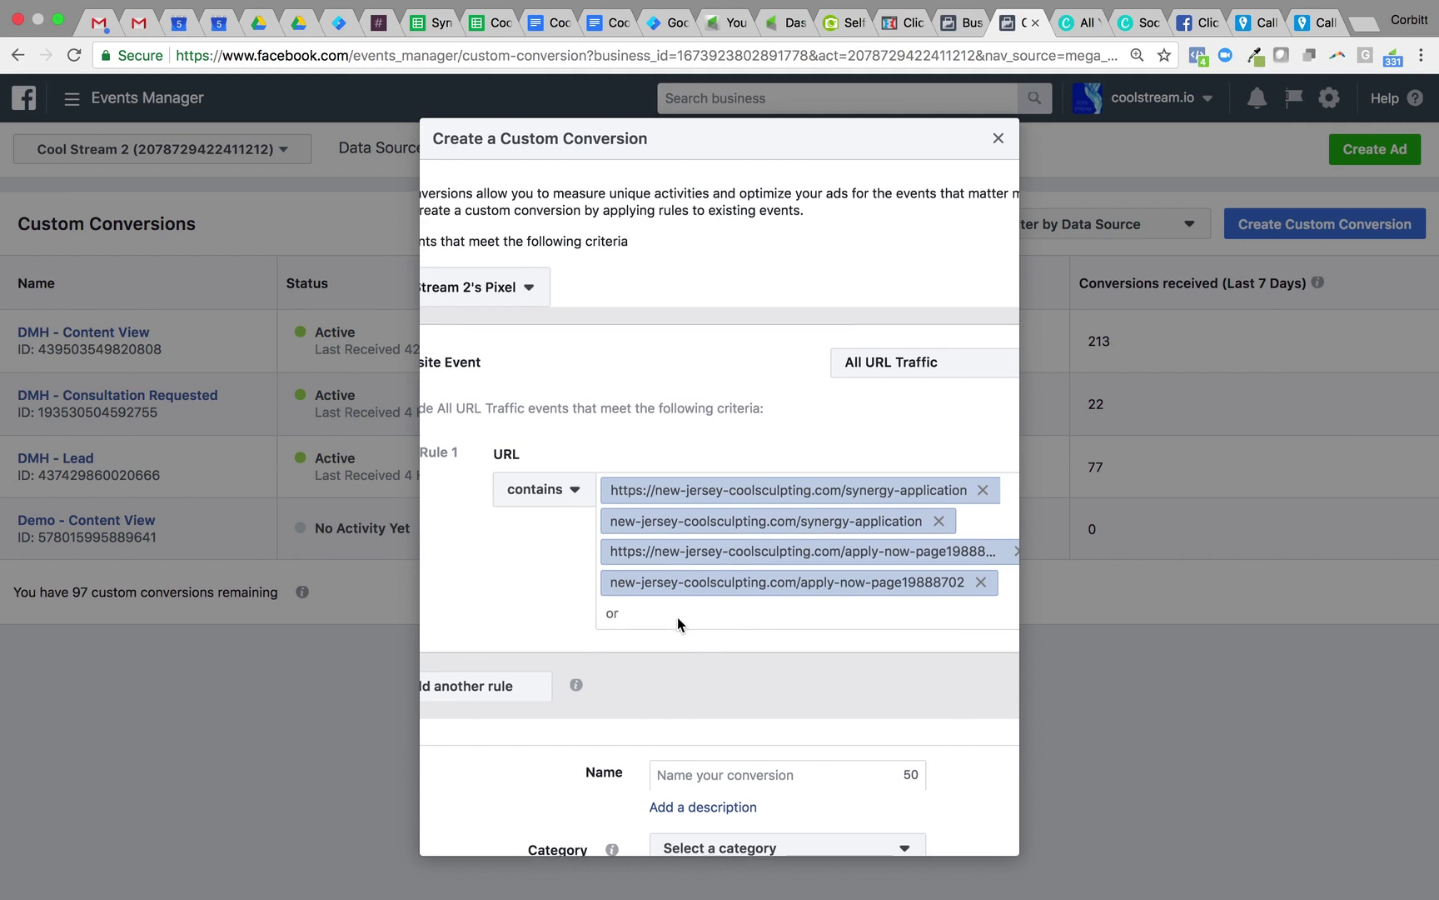
scroll(677, 624, down, 3)
scroll(677, 623, down, 1)
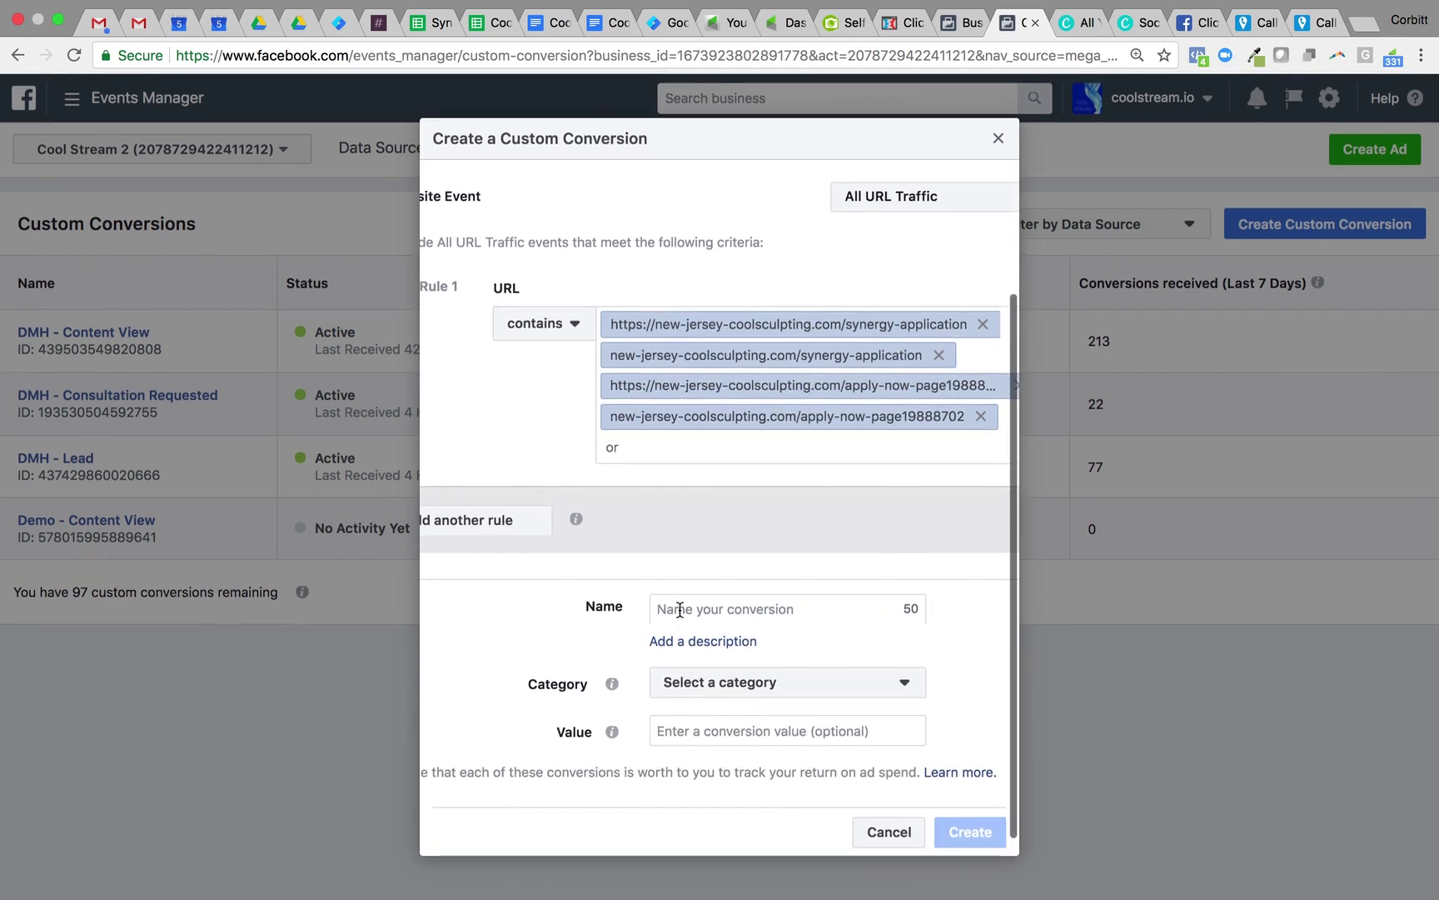
Name the conversion 'Demo - Lead', set category Lead and value 8, and create it
click(681, 609)
text(Demo - Lae)
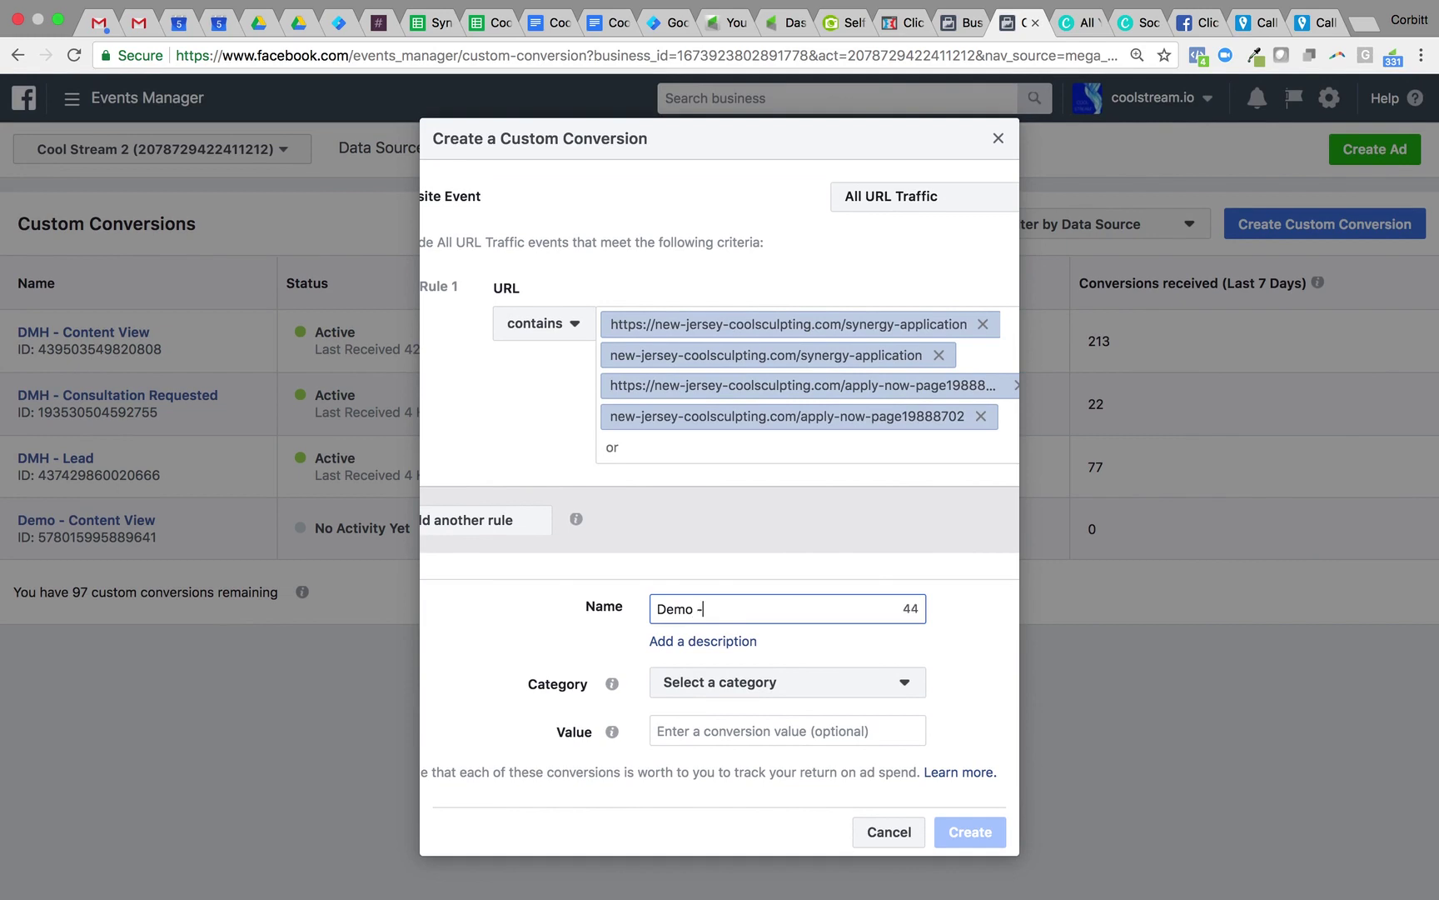
key(BackSpace)
key(BackSpace)
text(ead)
click(667, 682)
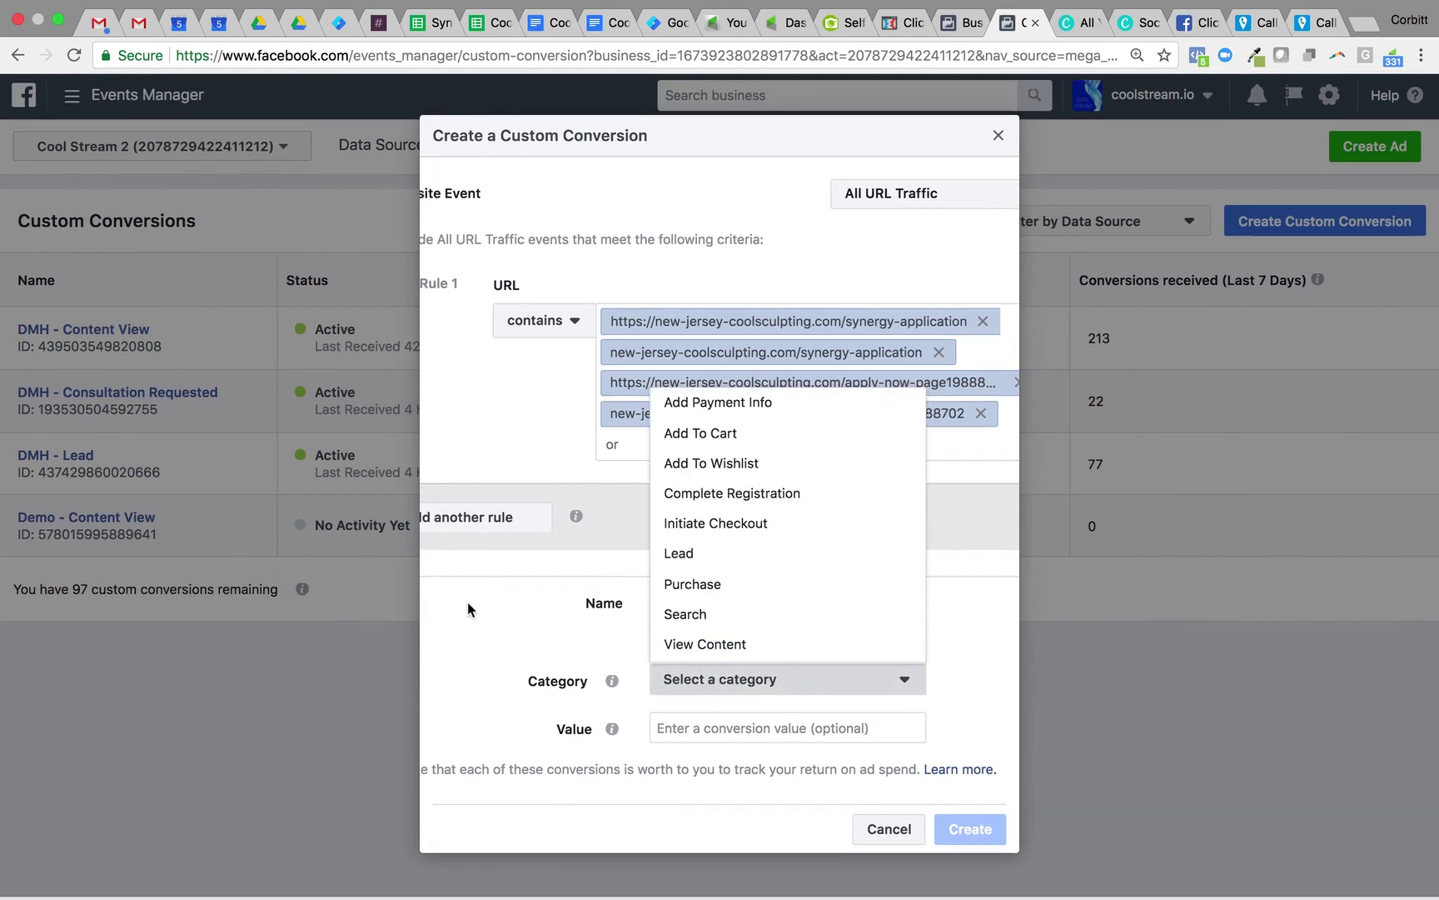
click(691, 555)
click(687, 730)
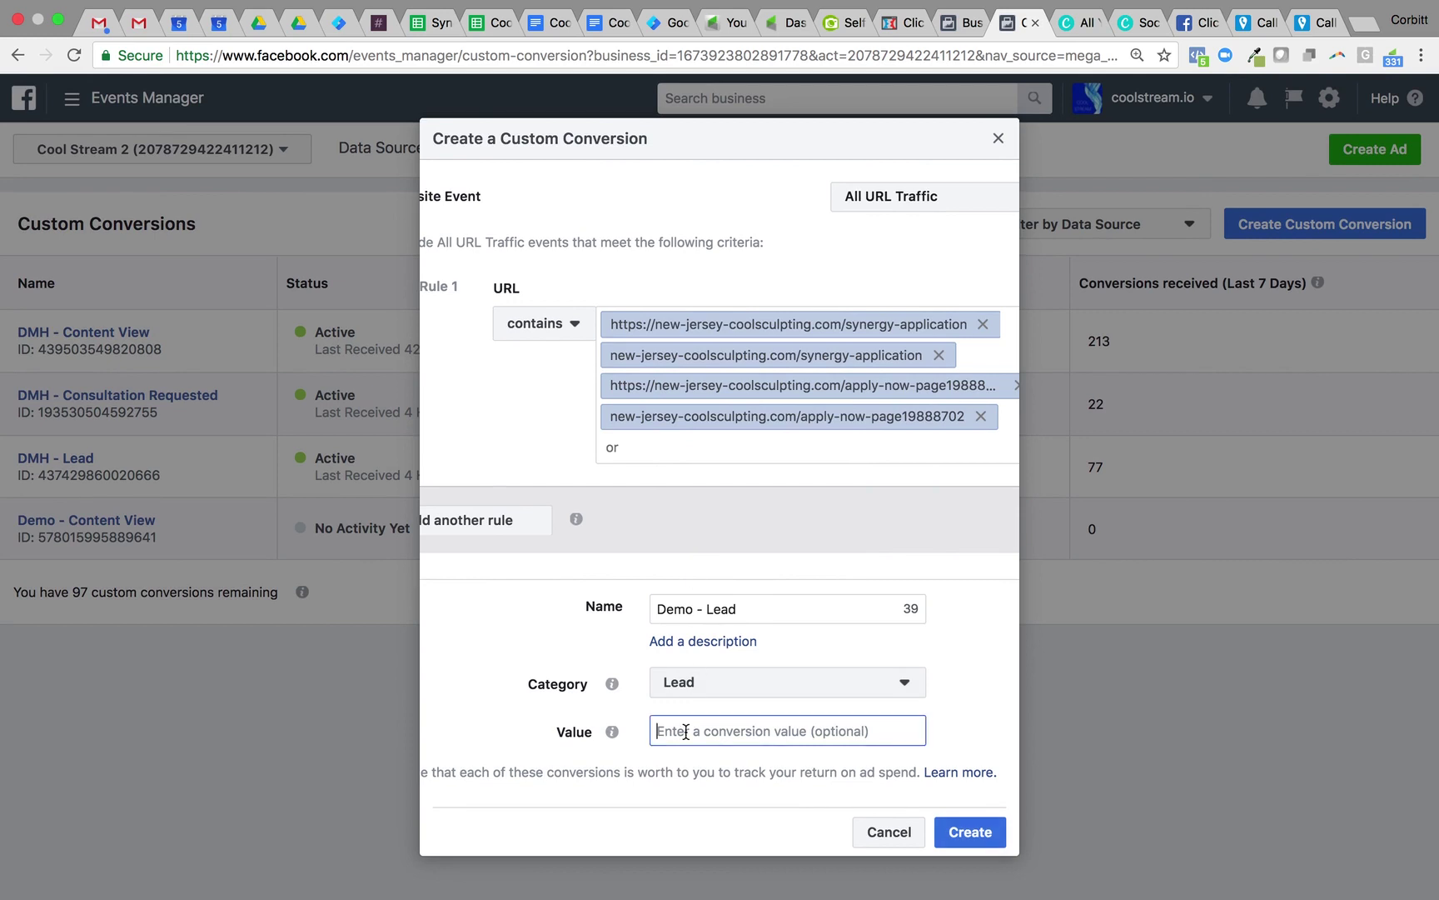
text(8)
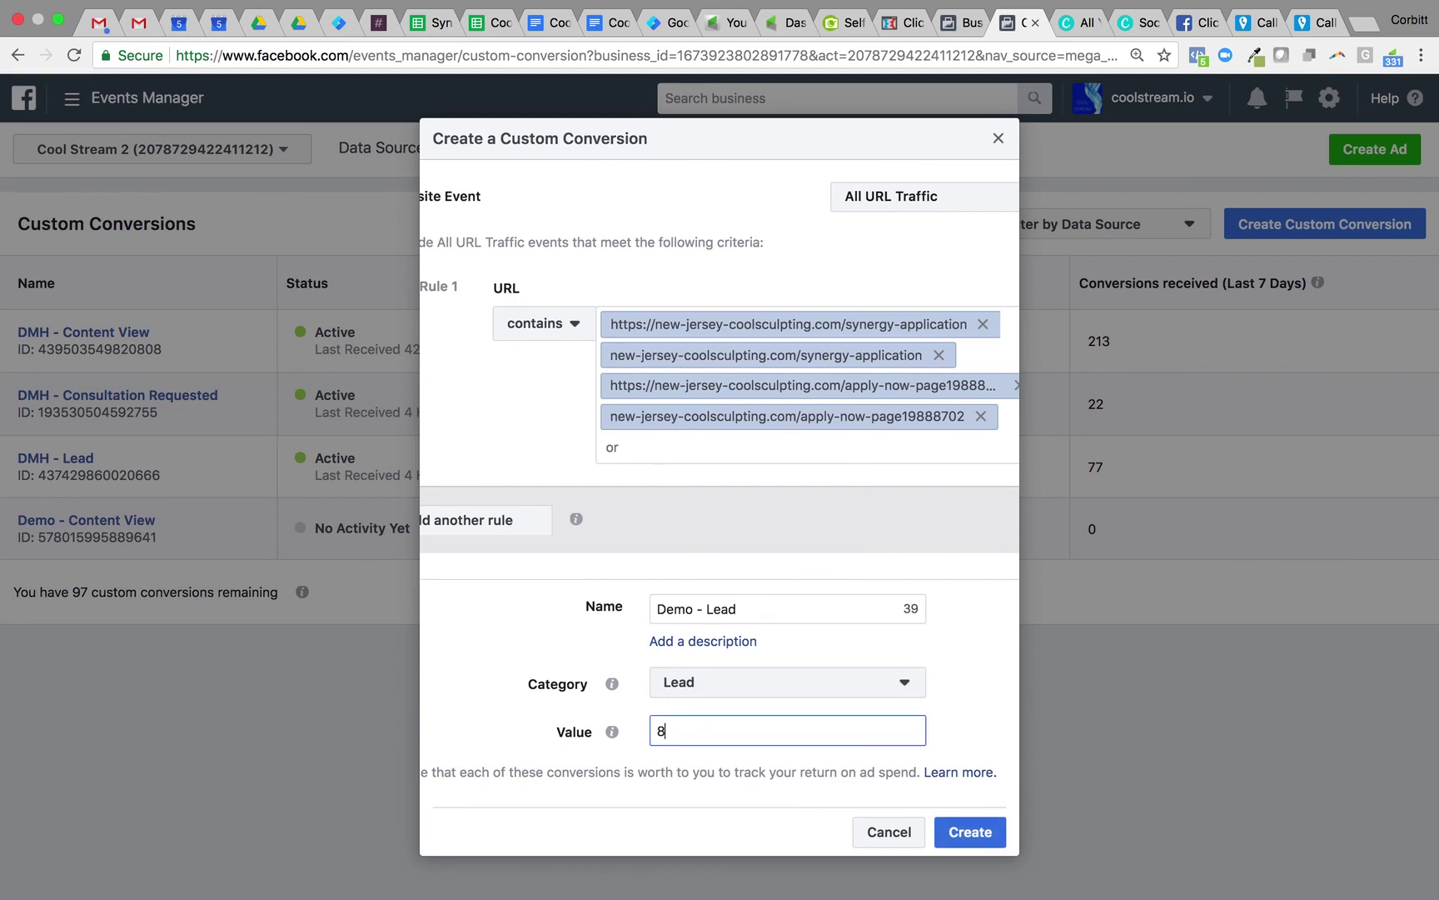
click(957, 832)
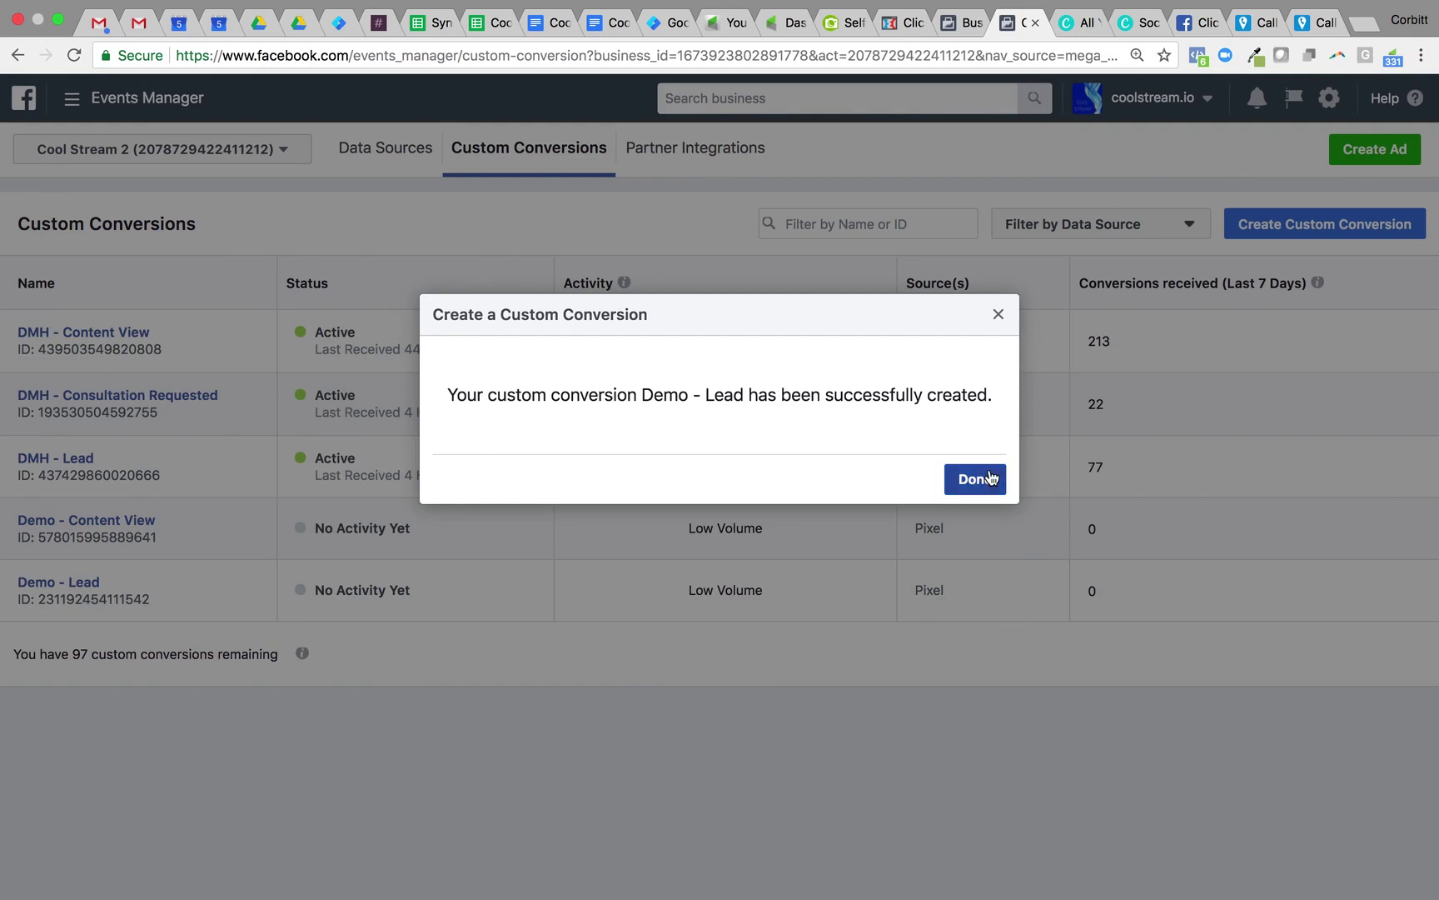
Dismiss the Demo - Lead success message, check its rules, and close the overview panel
click(990, 477)
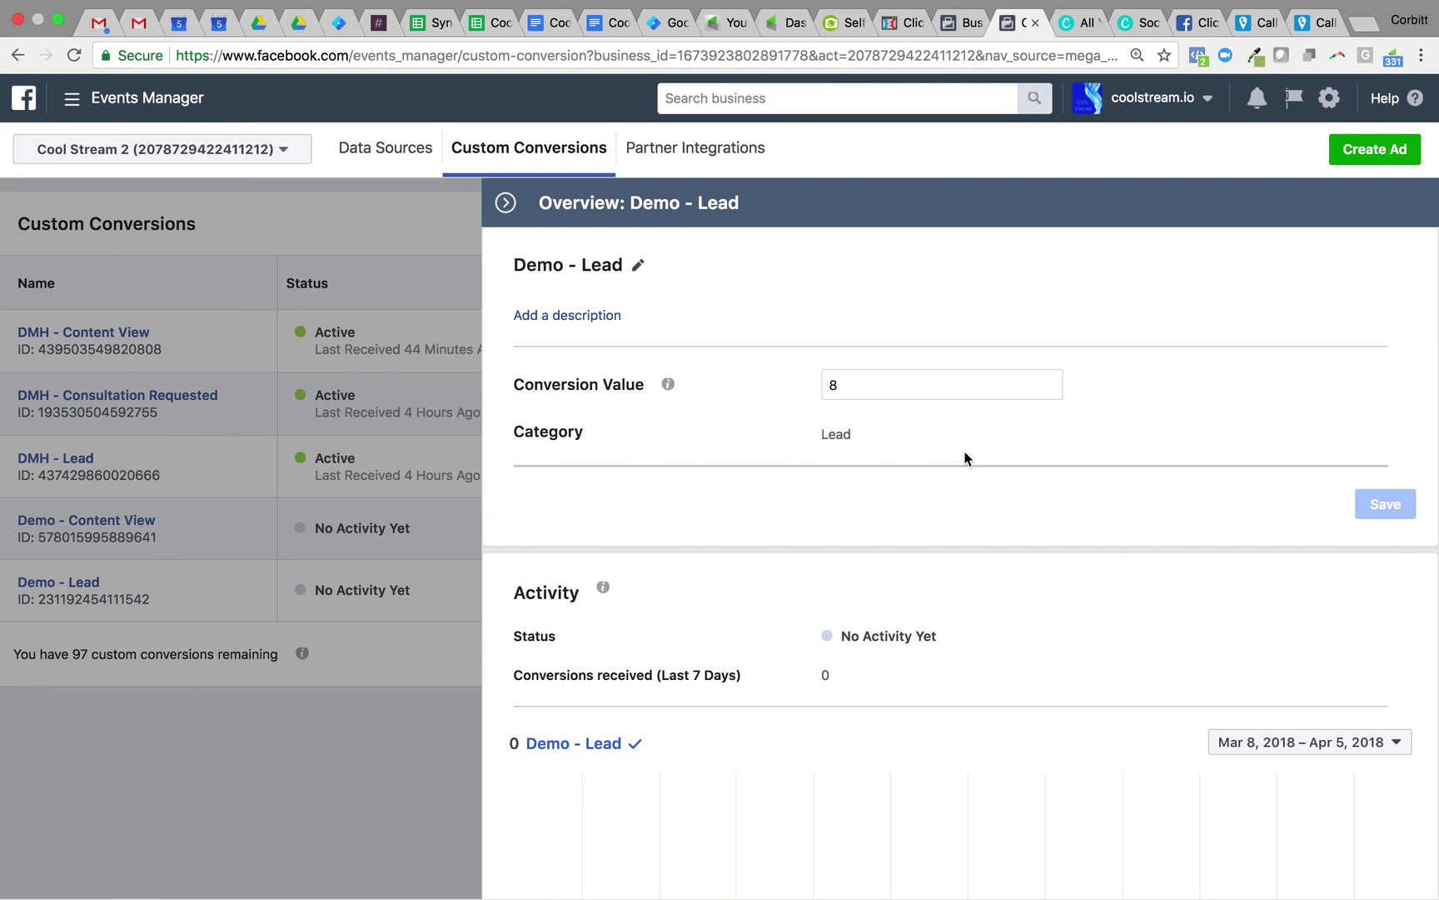
scroll(965, 458, down, 7)
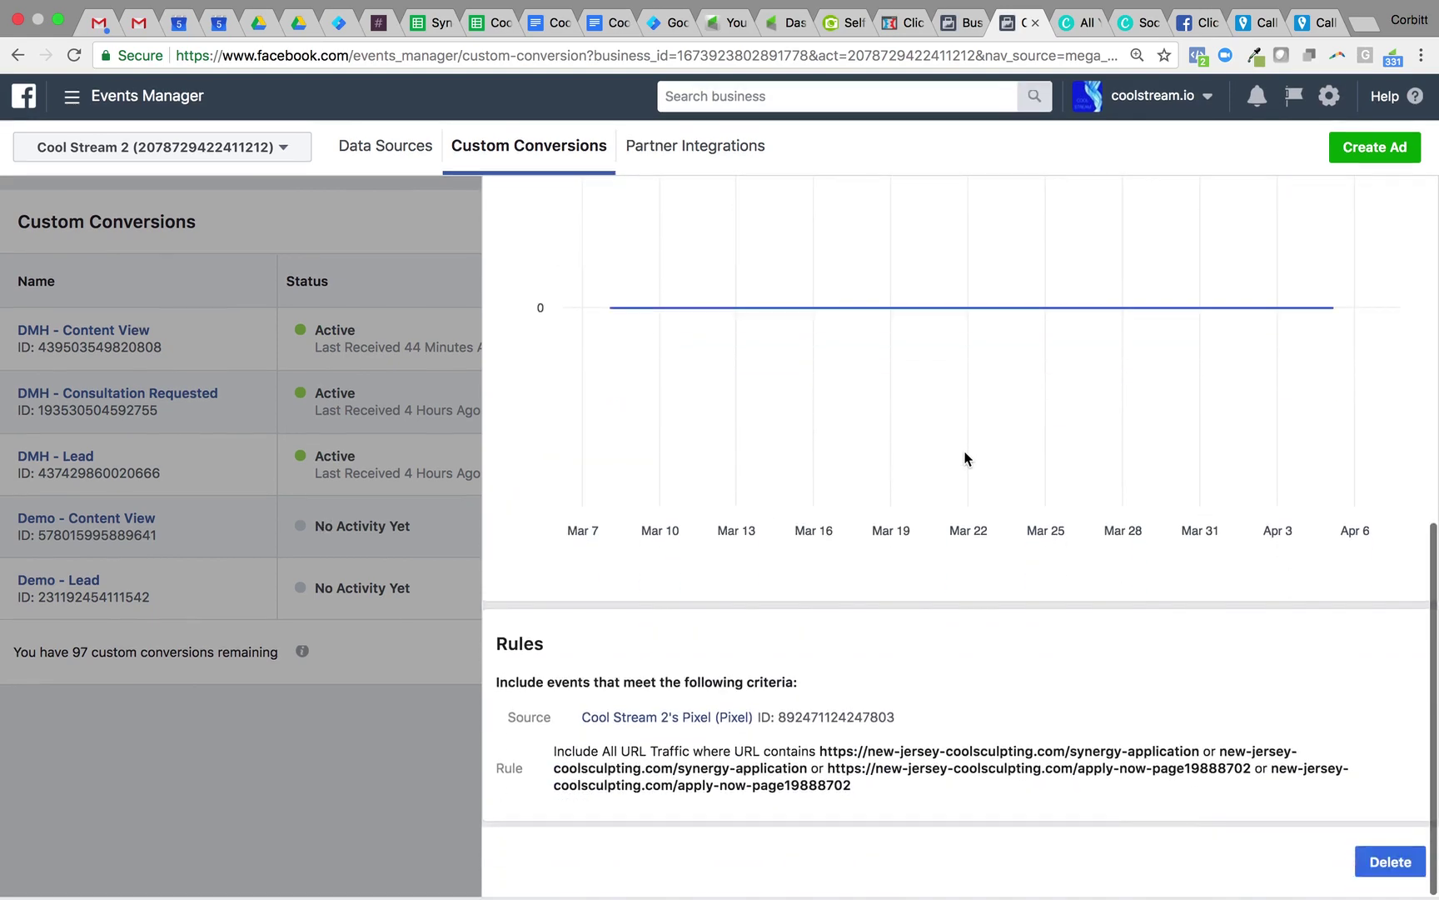
scroll(964, 458, up, 10)
click(508, 204)
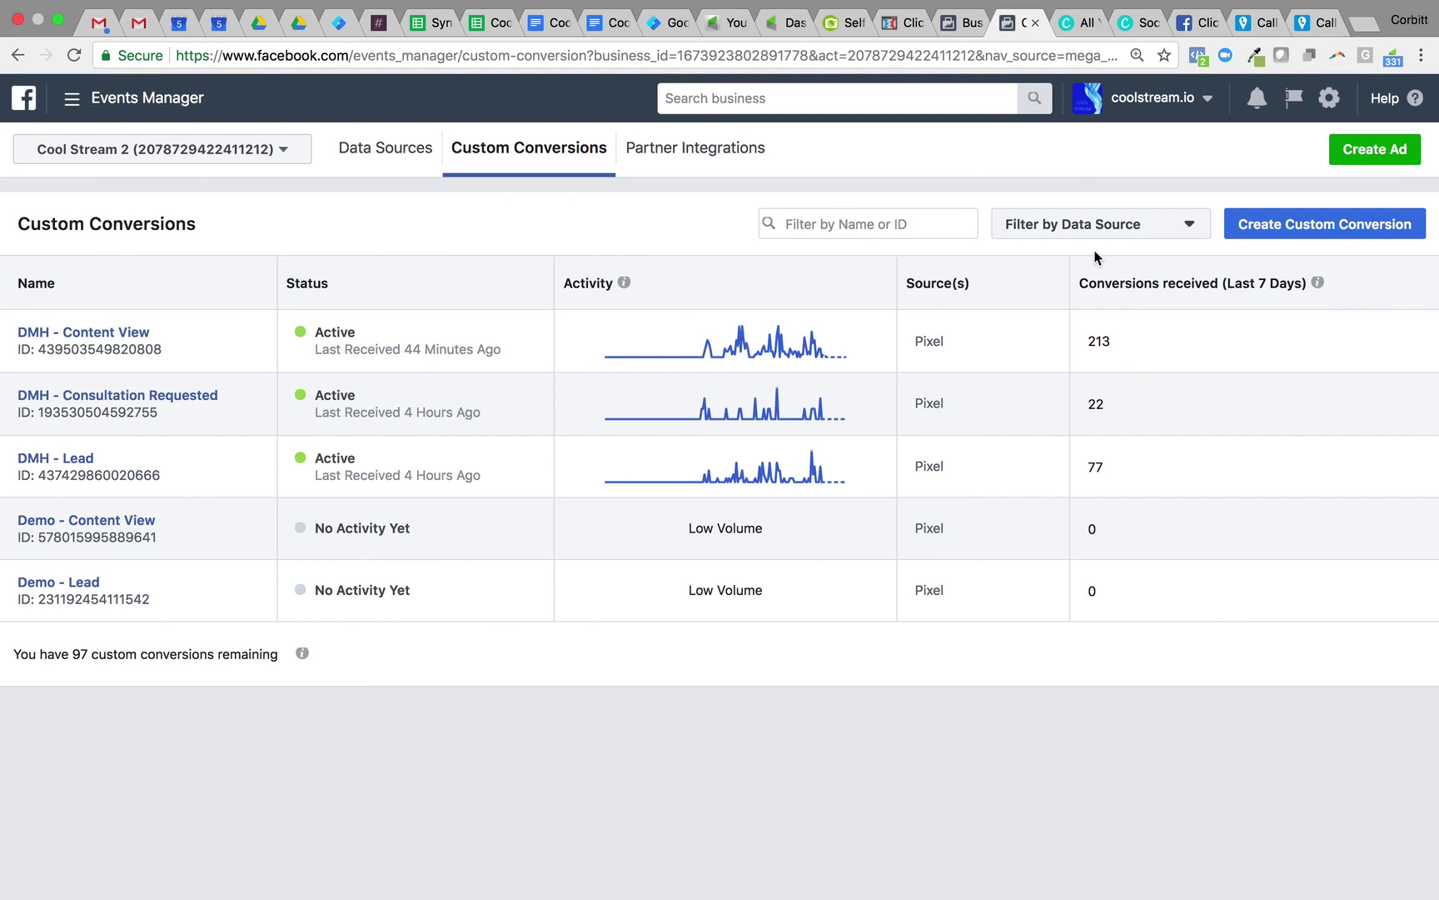
Start a new custom conversion and copy the synergy-thank-you URL from cell B5
click(1254, 234)
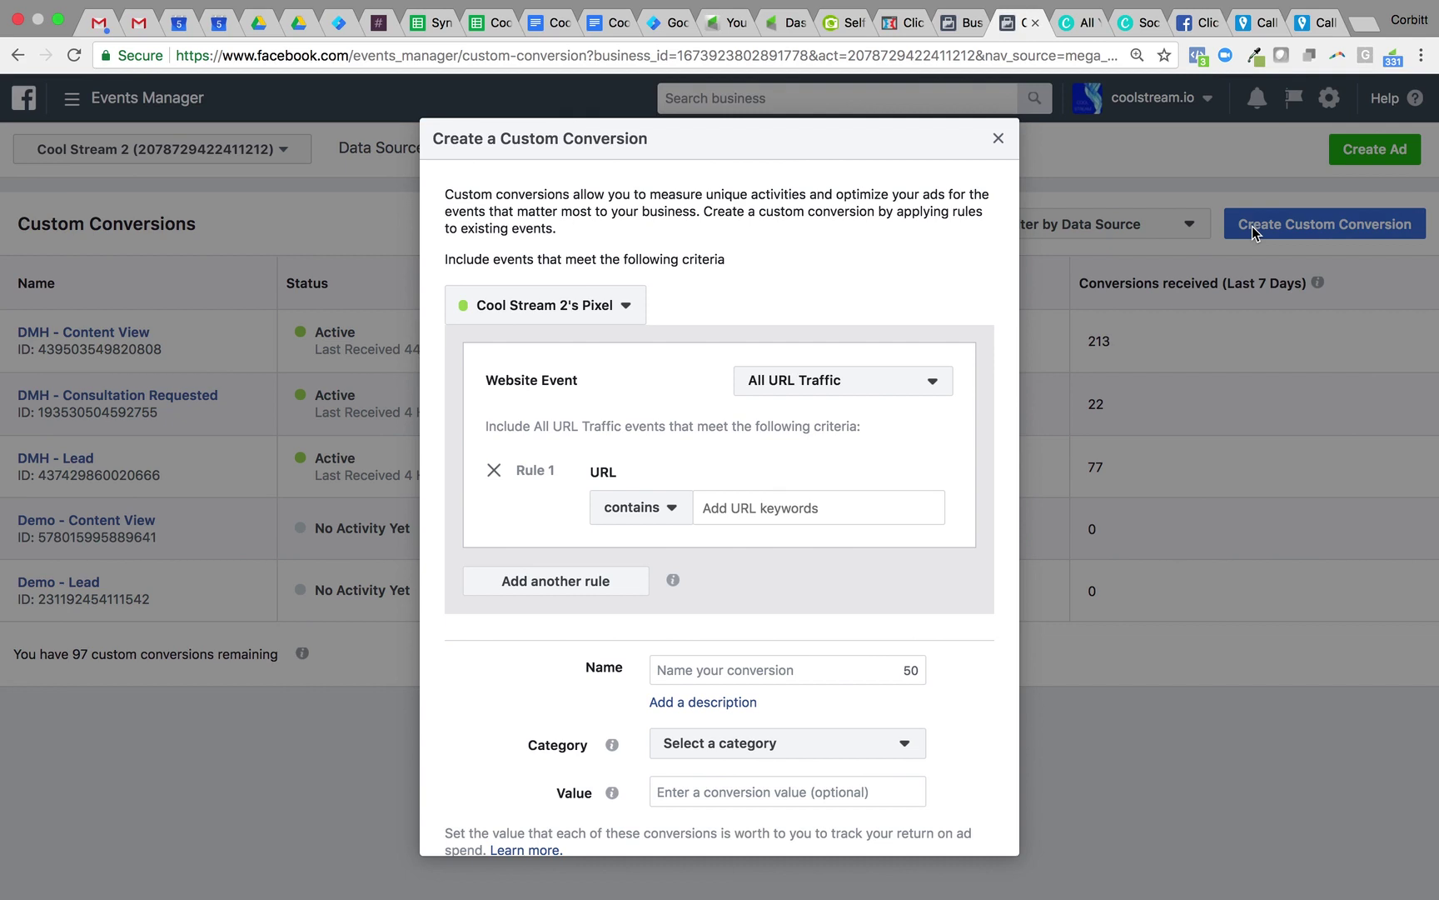
click(419, 25)
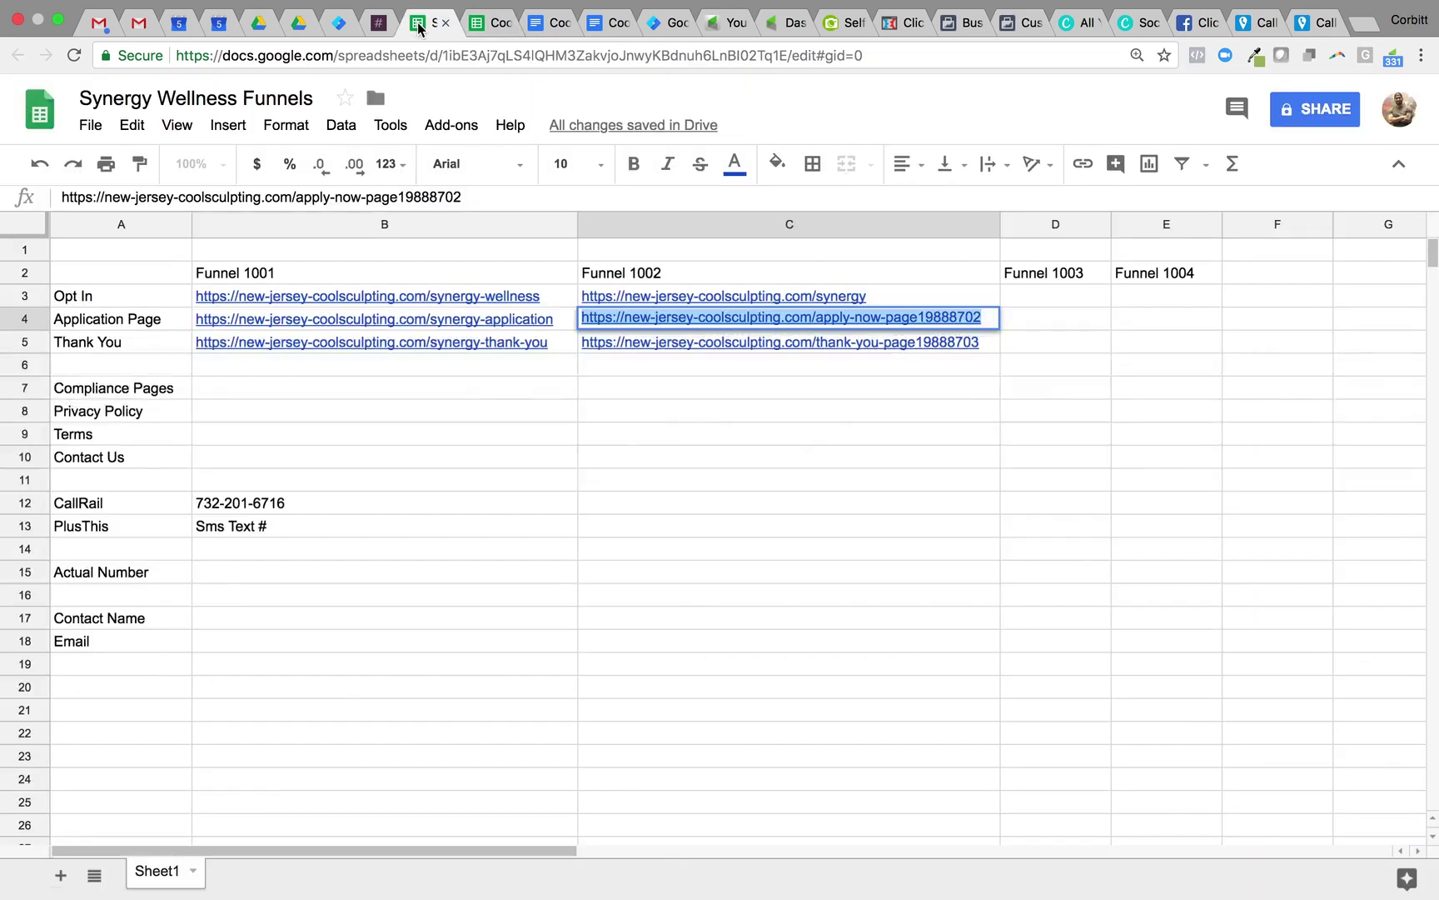
click(365, 340)
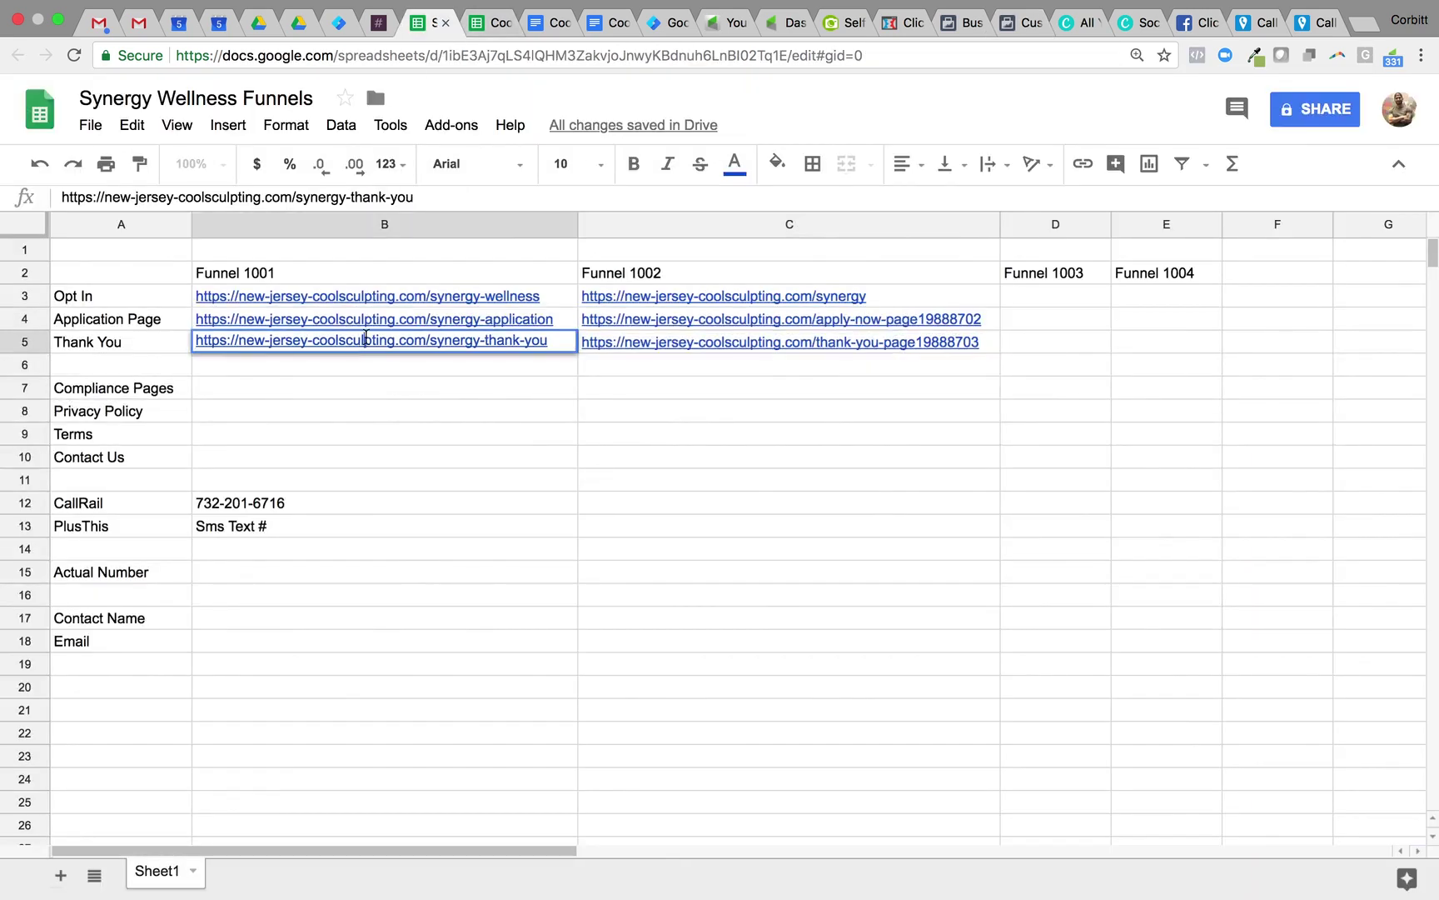
double_click(366, 338)
key(cmd+c)
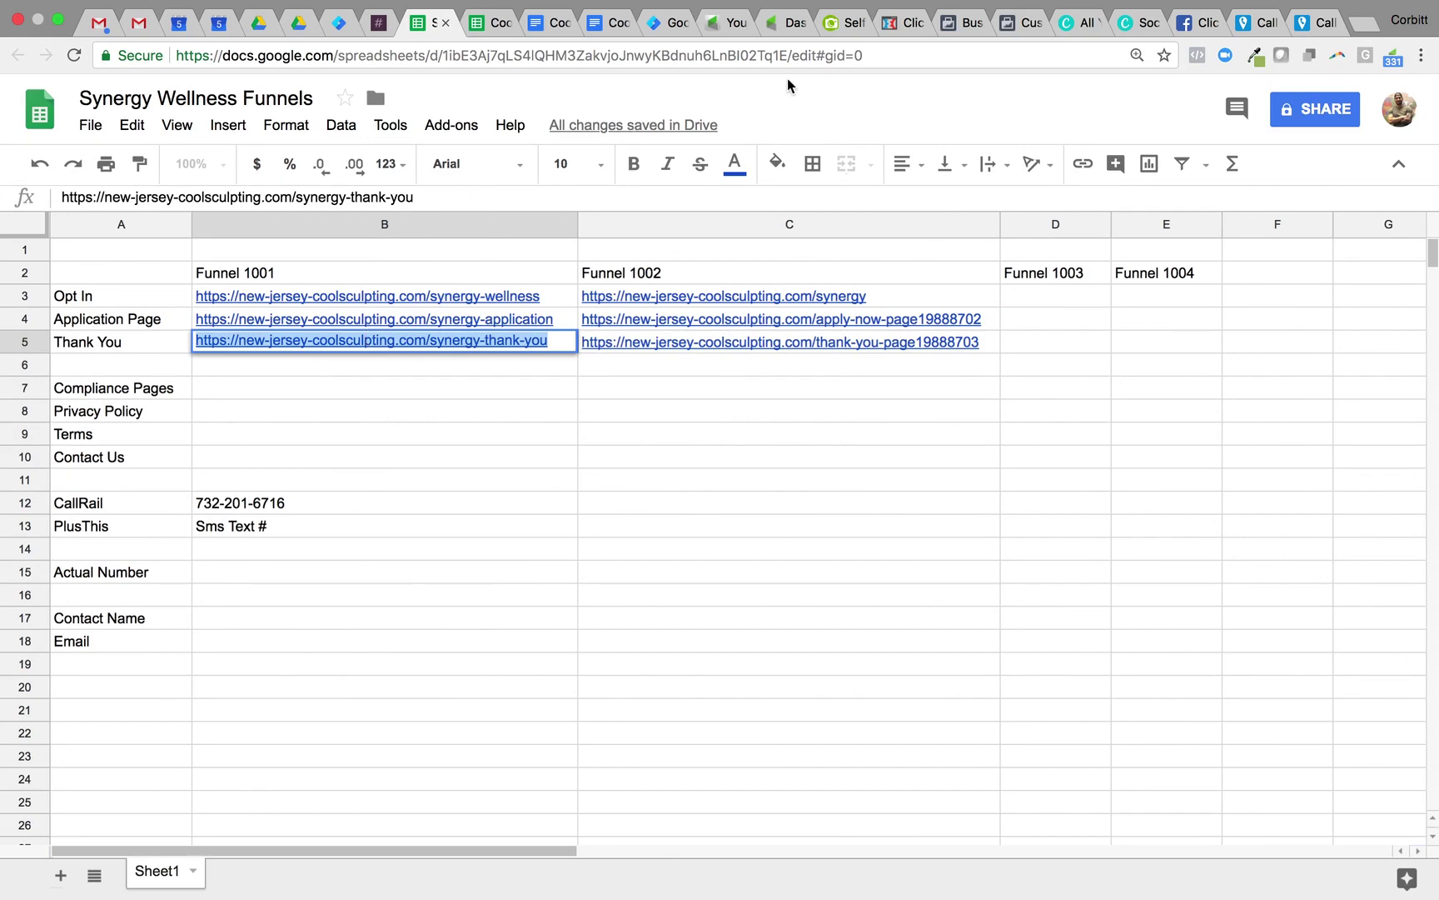
click(1011, 27)
click(723, 510)
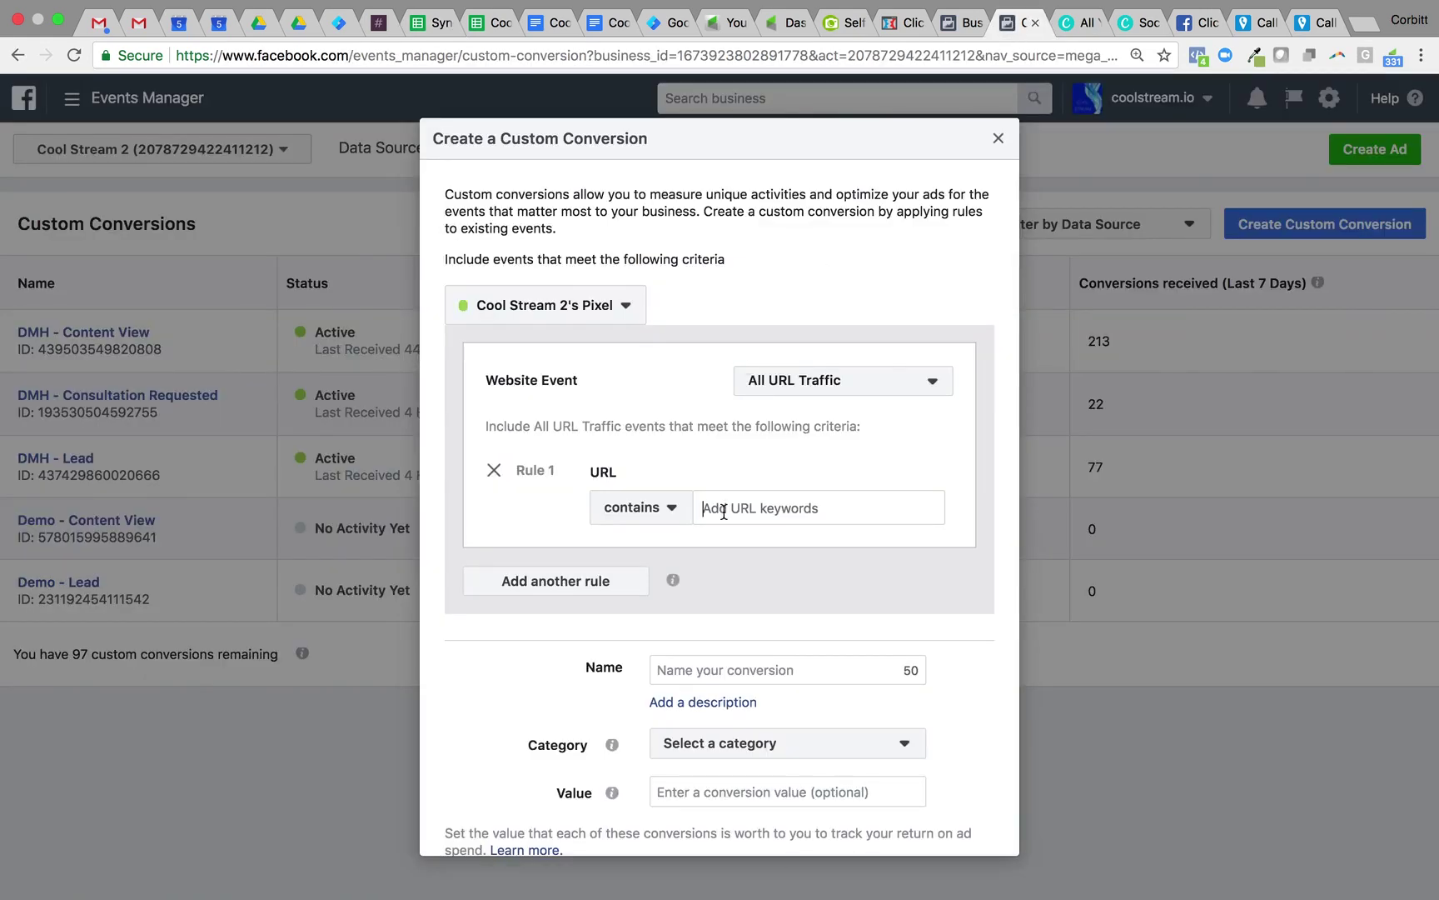
key(cmd+v)
key(Return)
text(pr)
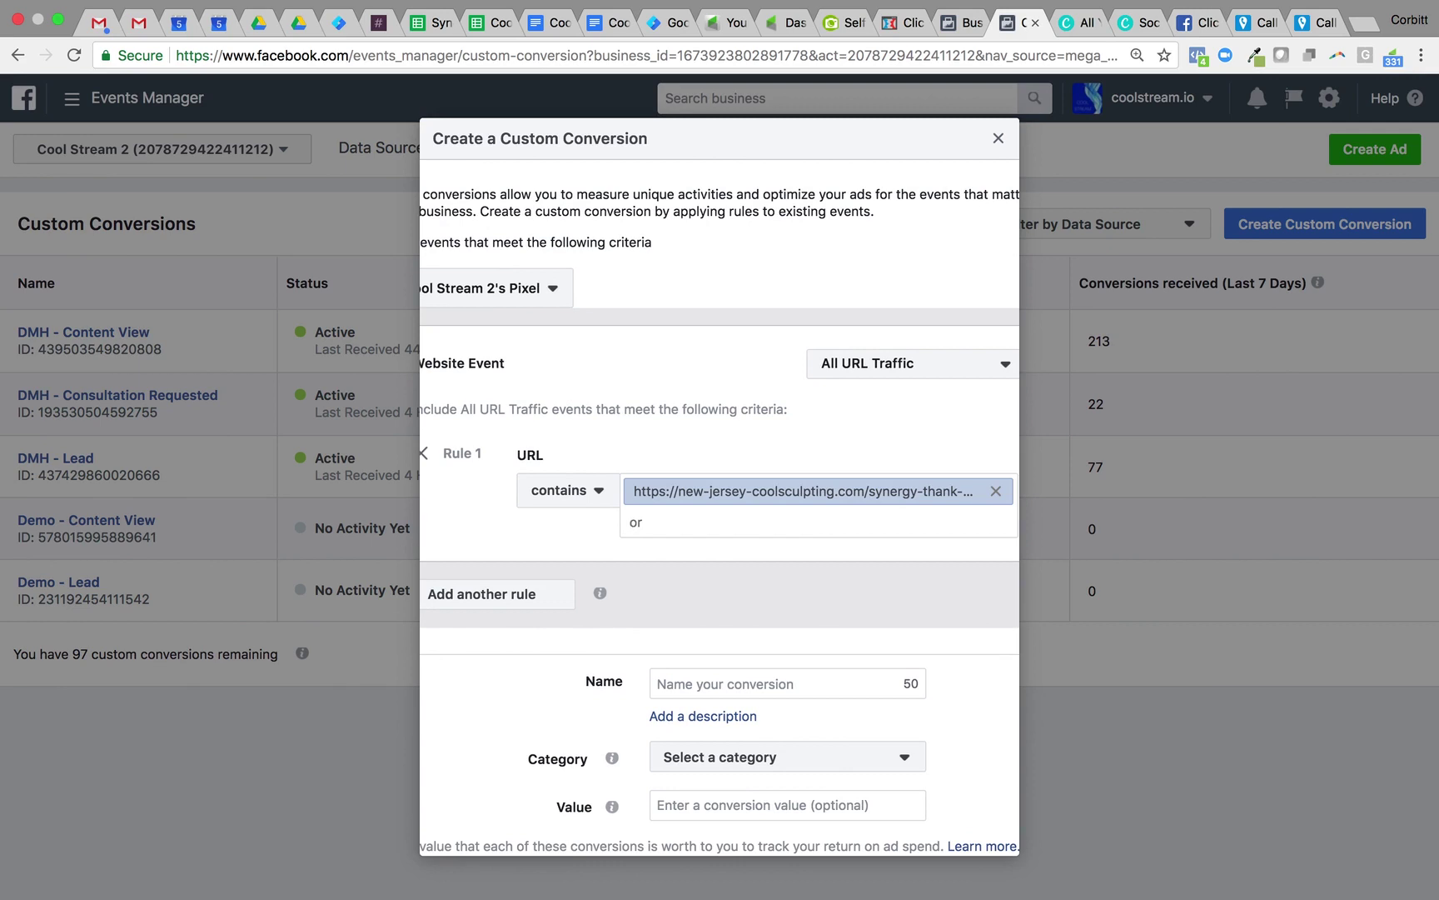
key(cmd+v)
drag(673, 522, 576, 518)
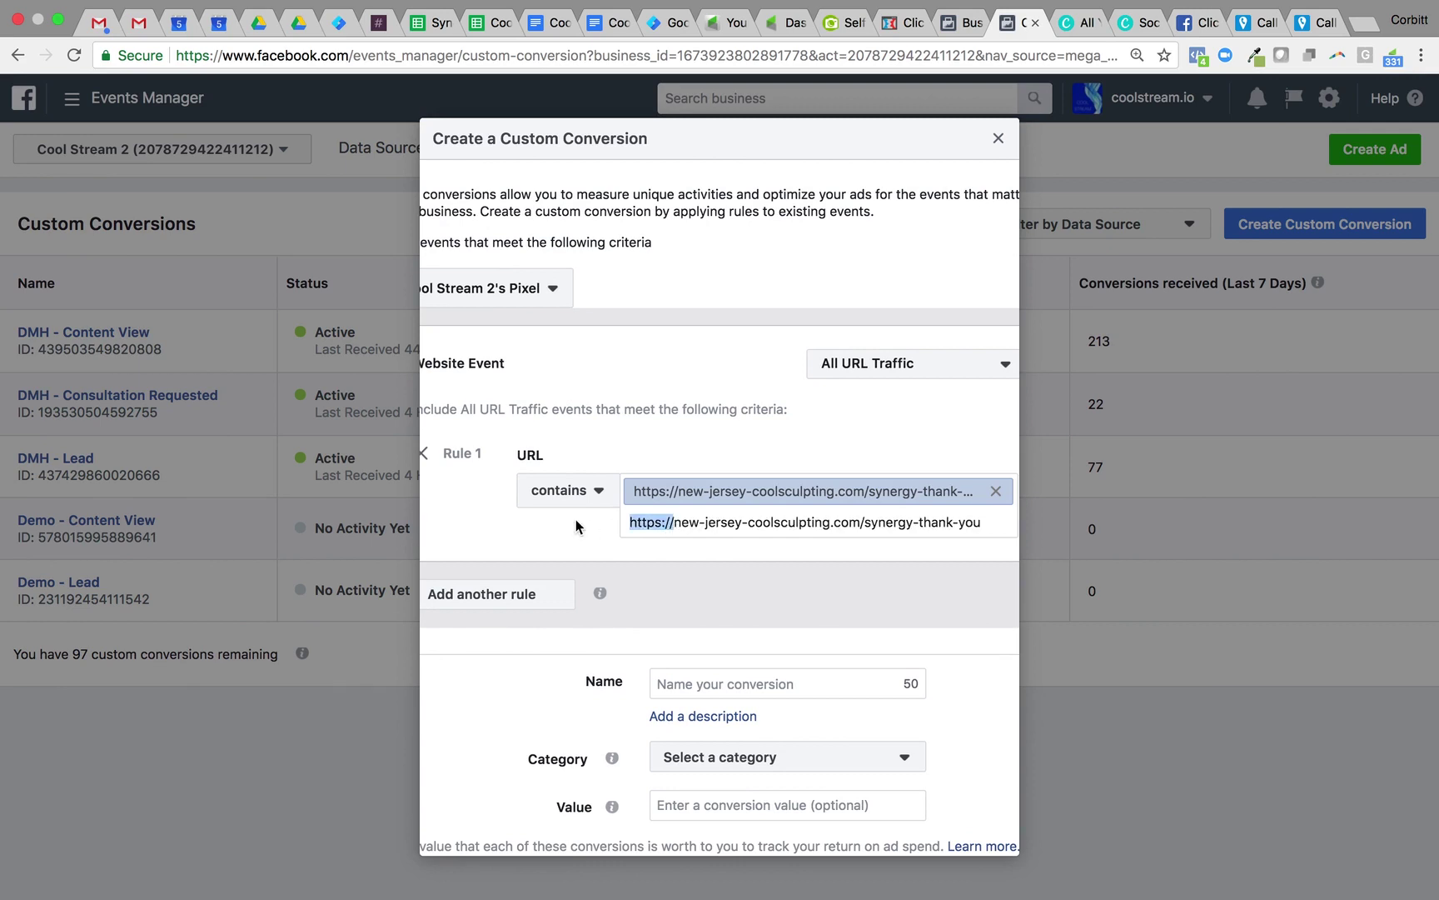
key(BackSpace)
key(Return)
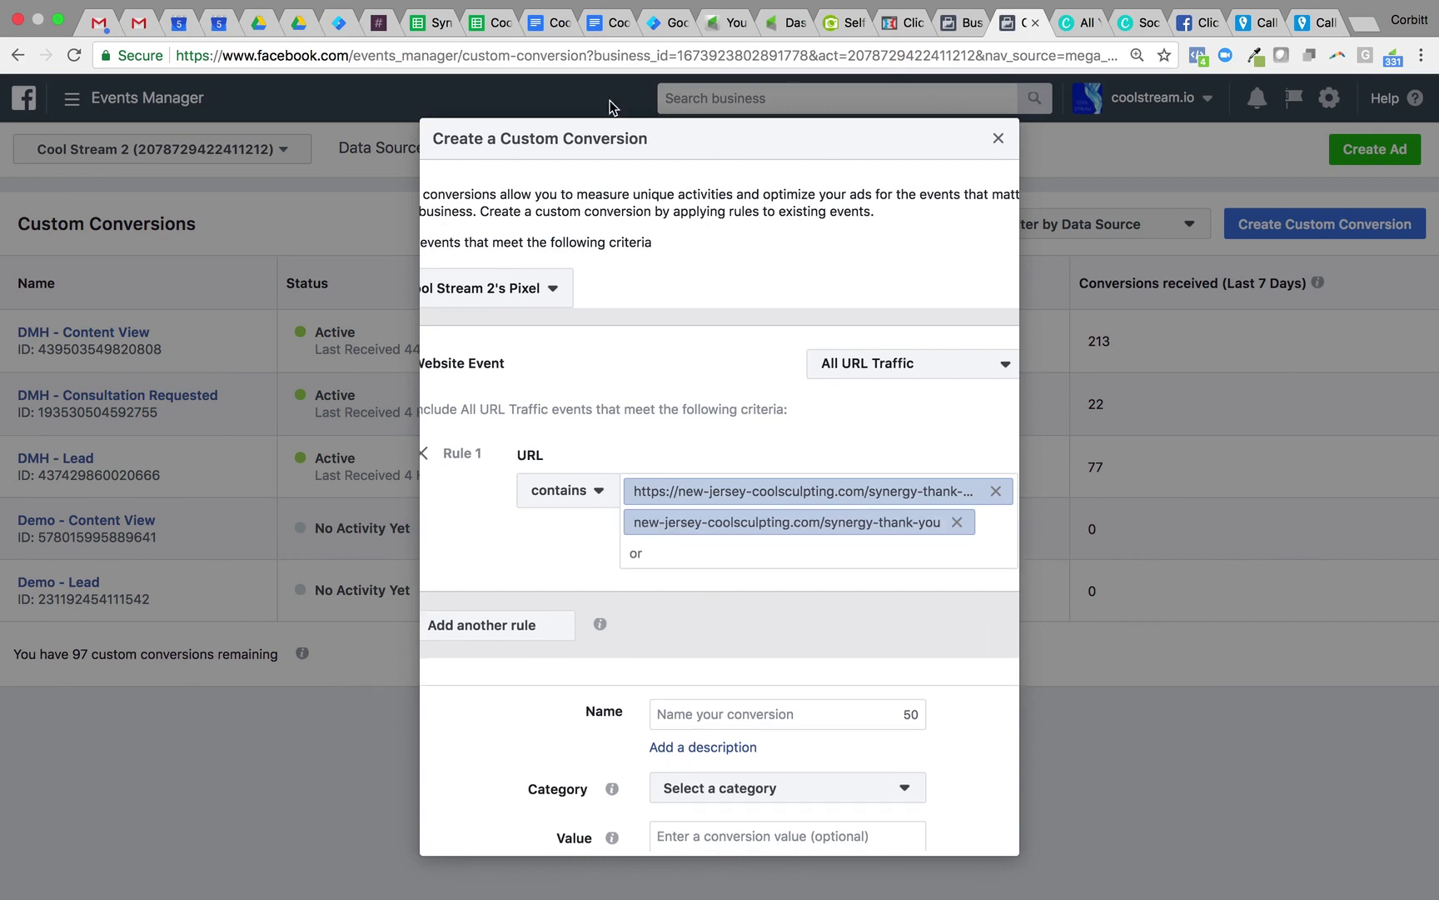
click(427, 25)
click(682, 348)
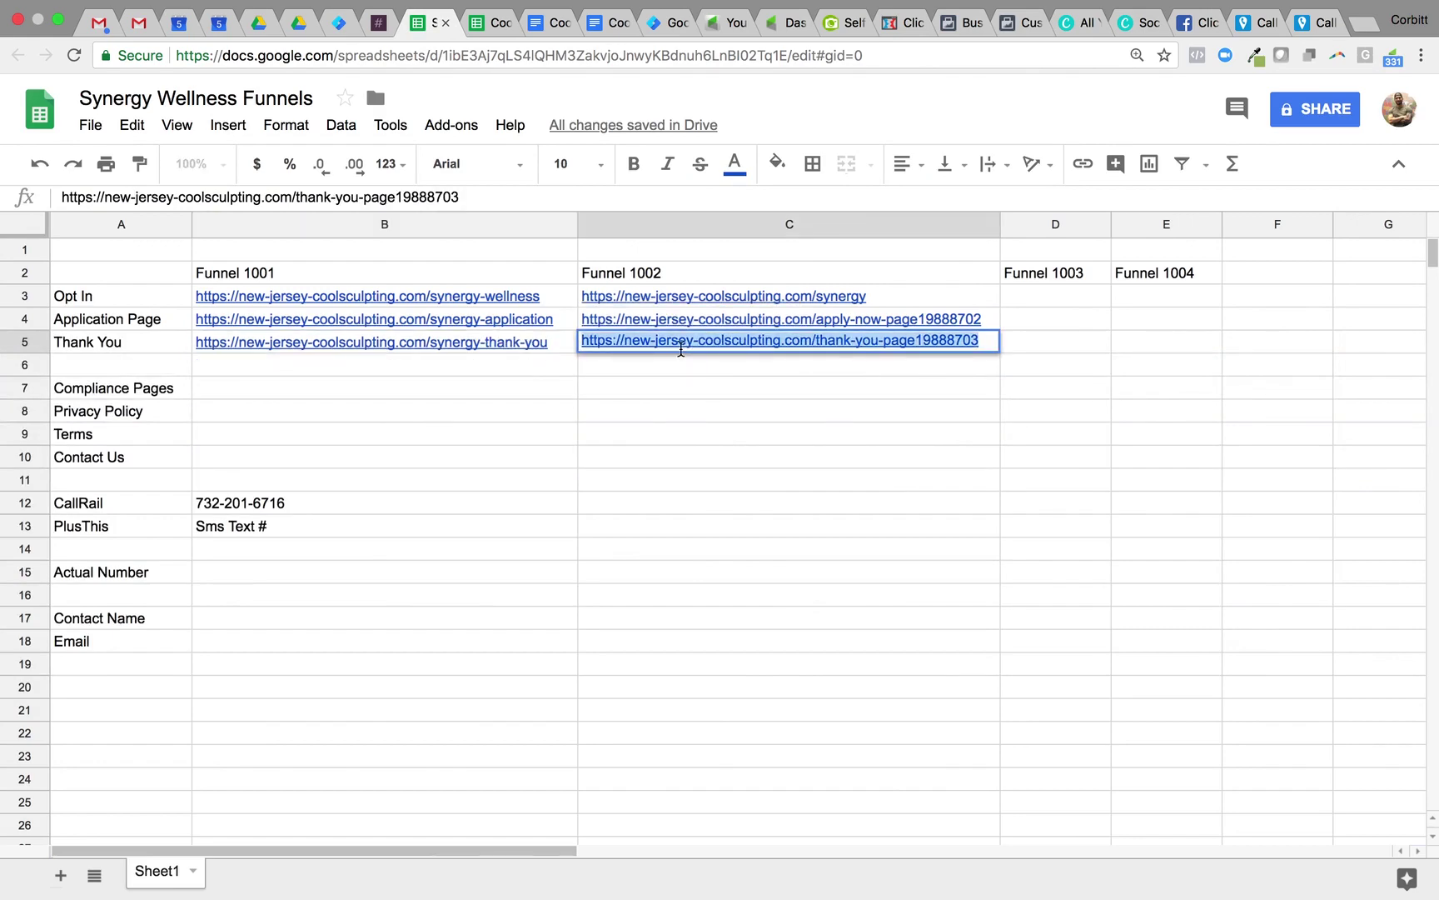
click(1018, 24)
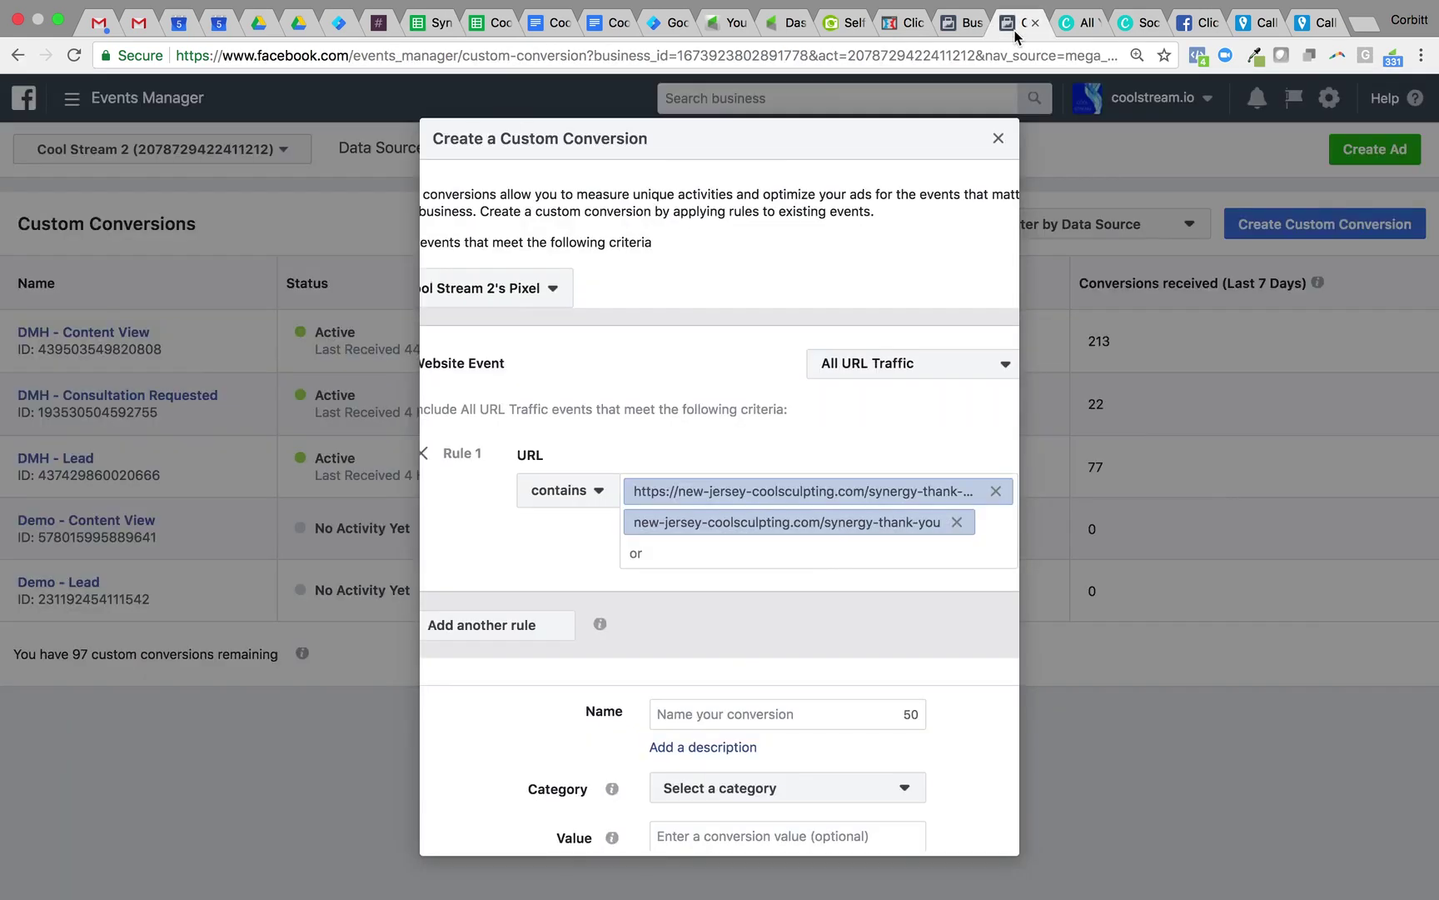
text(https://new-jersey-coolsculpting.com/thank-you-page19888703)
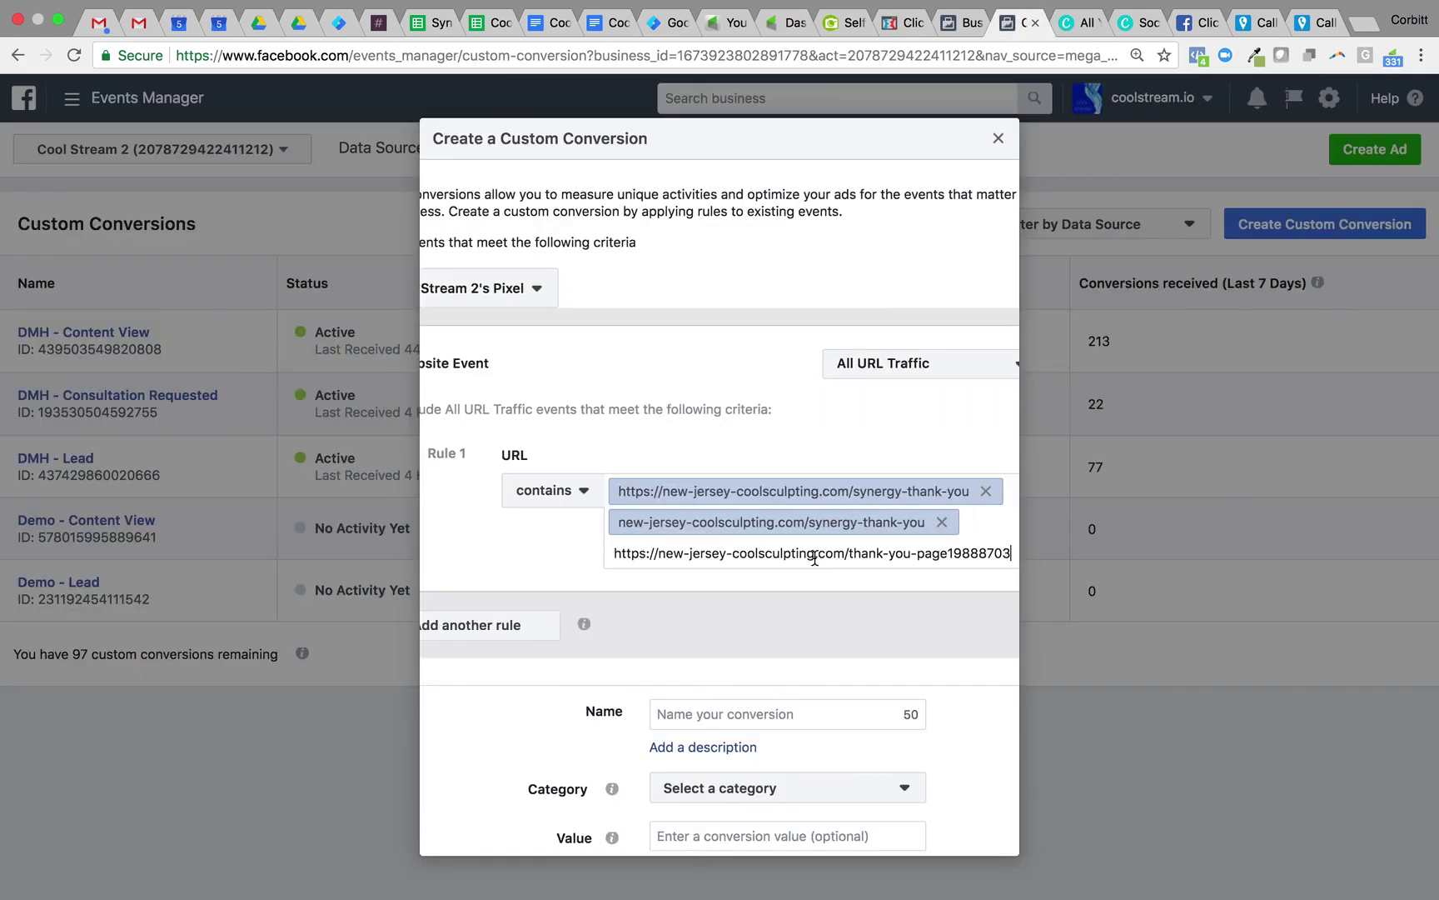
key(Return)
text(https://new-jersey-coolsculpting.com/thank-you-page19888703)
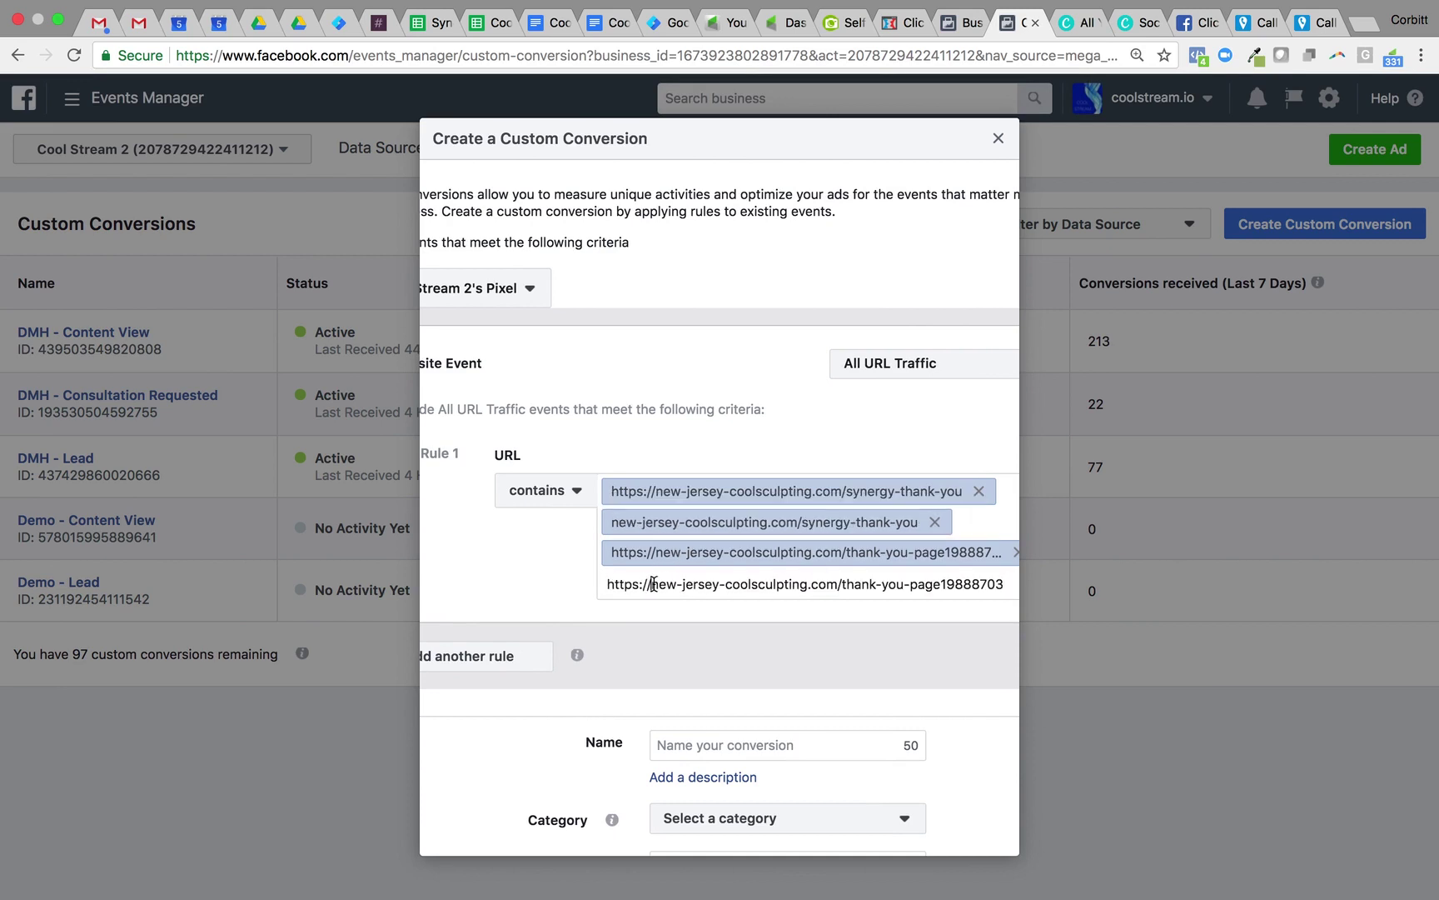
drag(658, 585, 533, 588)
key(BackSpace)
key(Return)
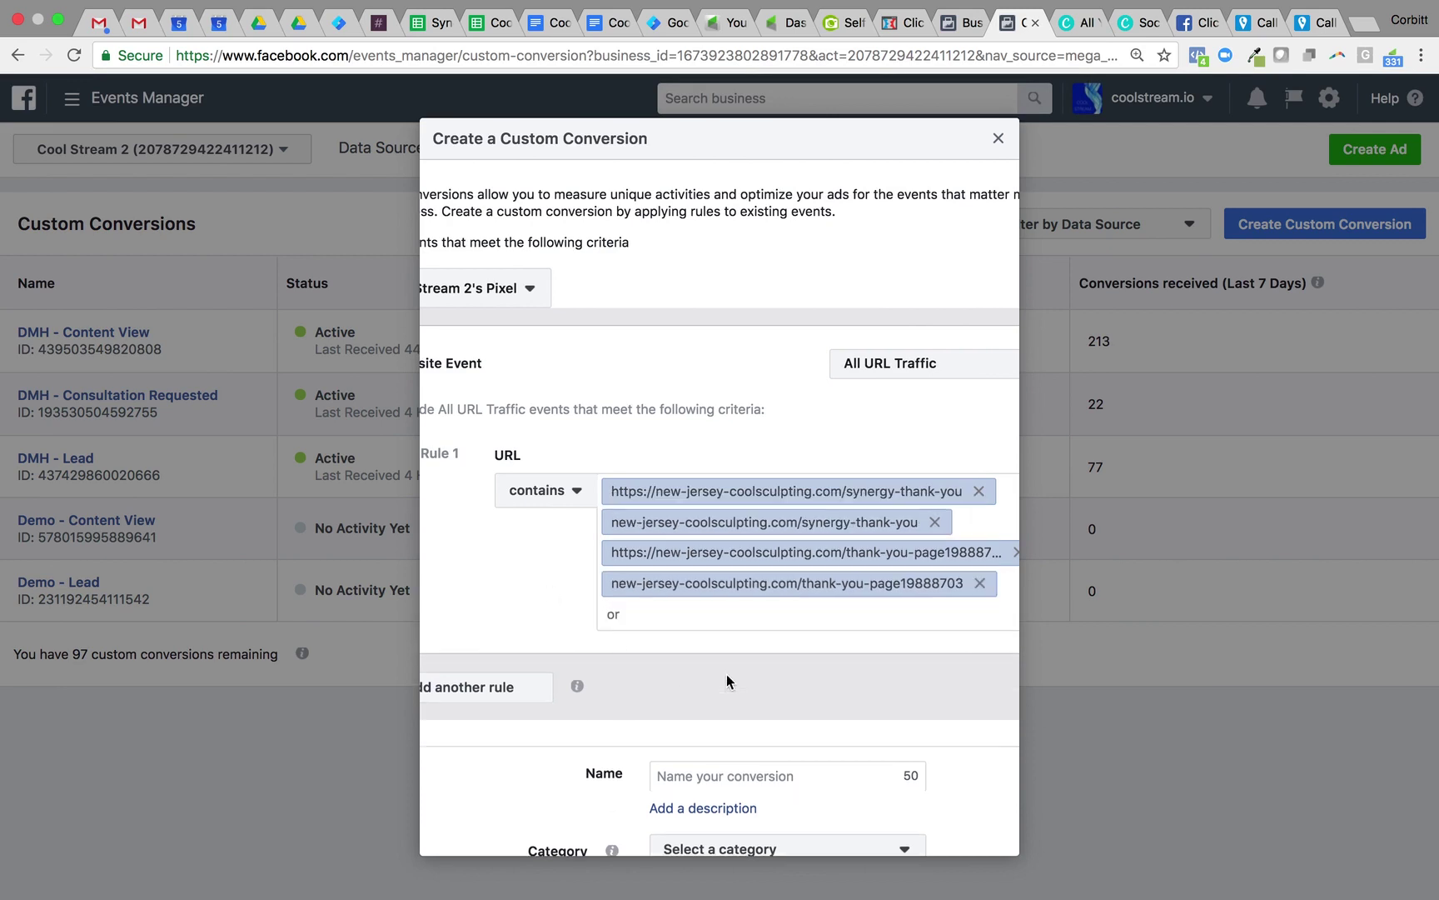
scroll(726, 674, down, 3)
Name it 'Demo - Application Submitted', set category Complete Registration and value 35, and create it
click(732, 656)
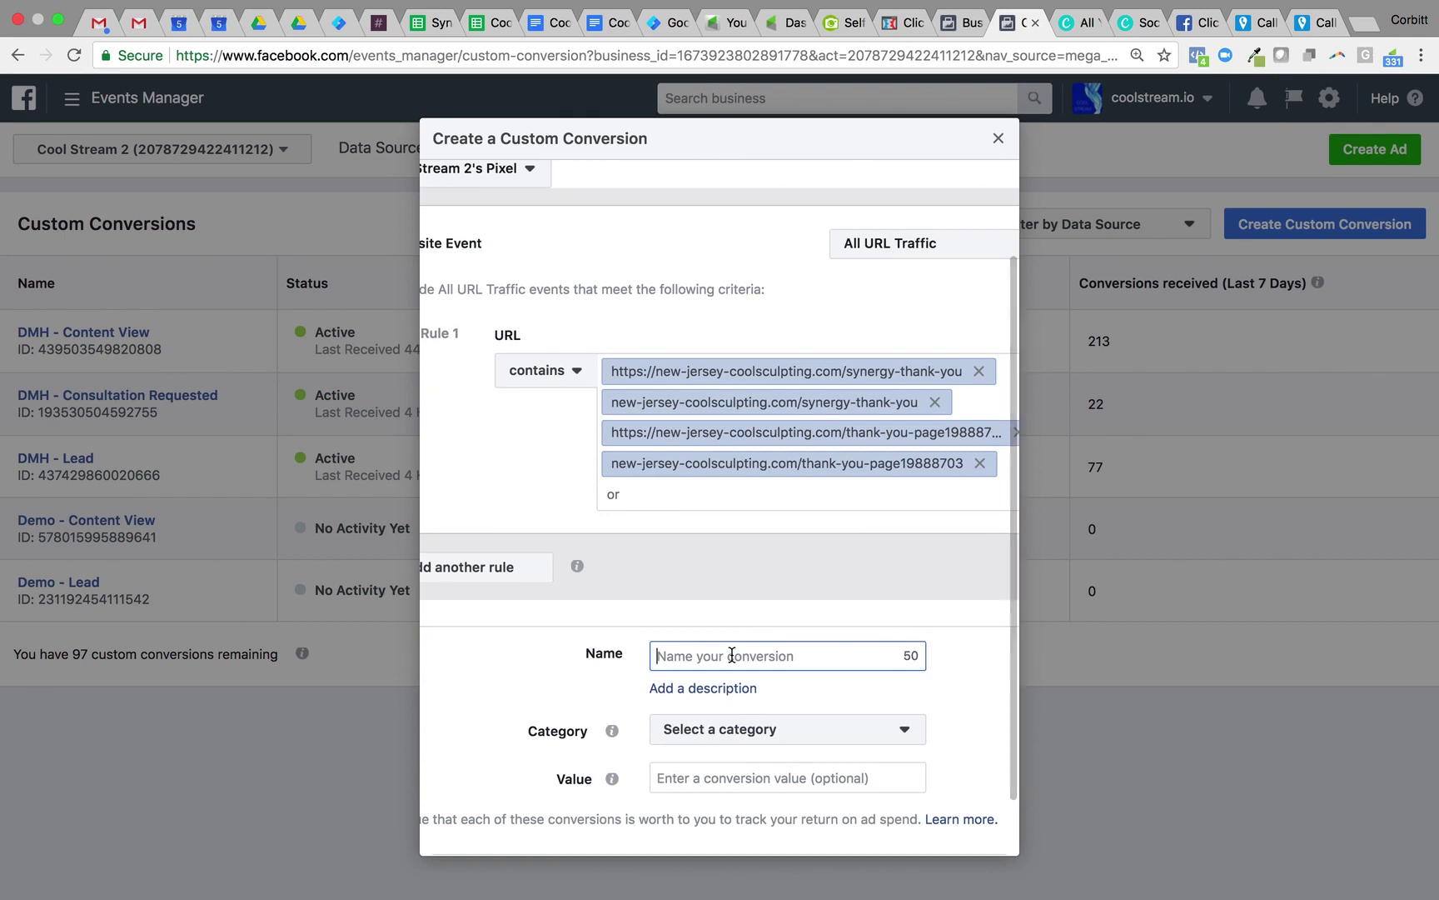
text(Demo )
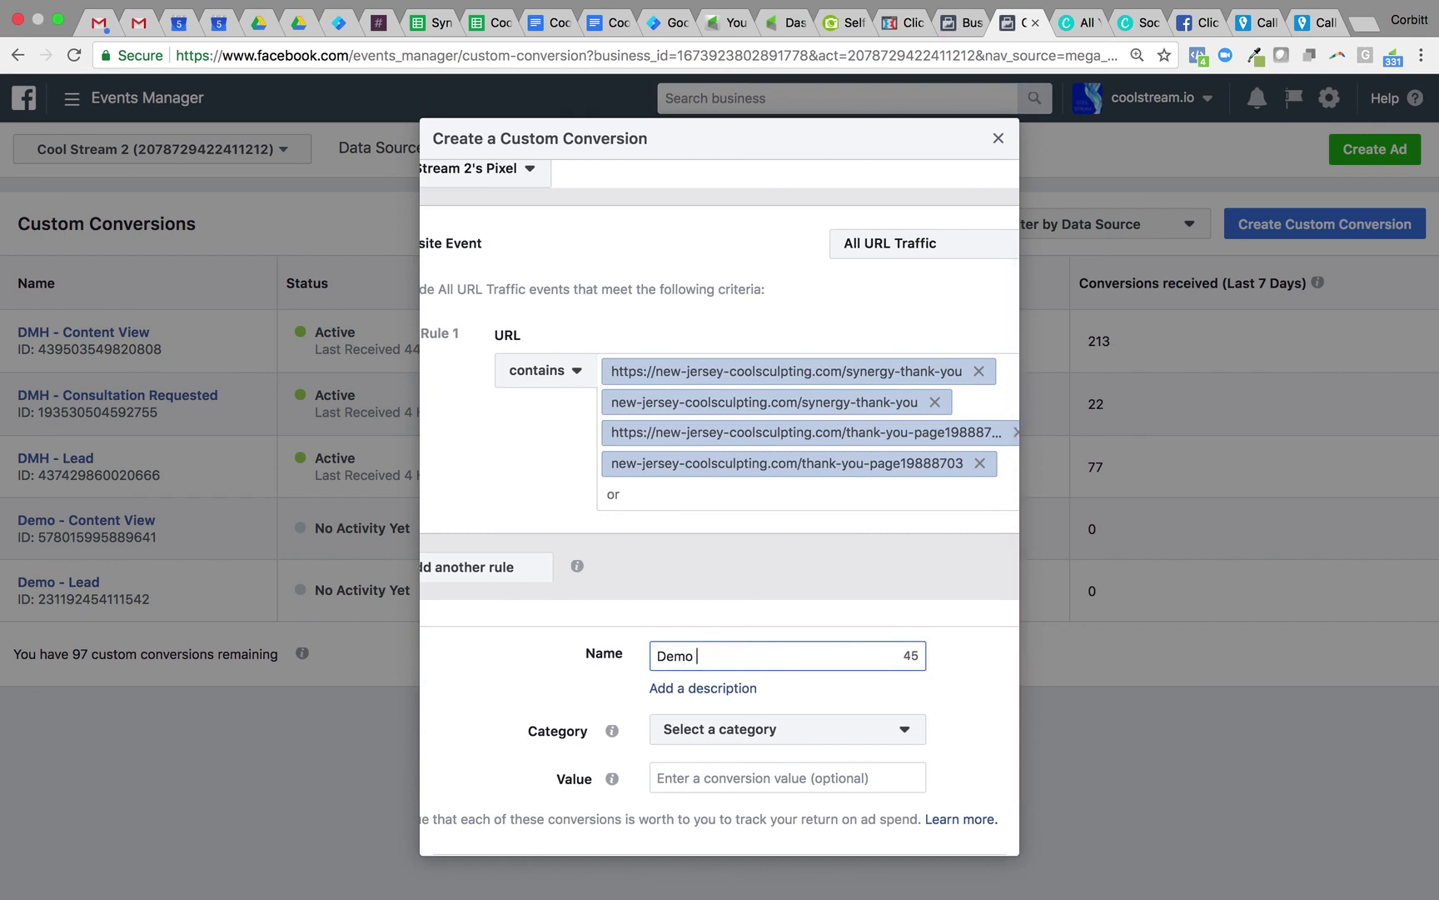
text(-)
text(Application Subm)
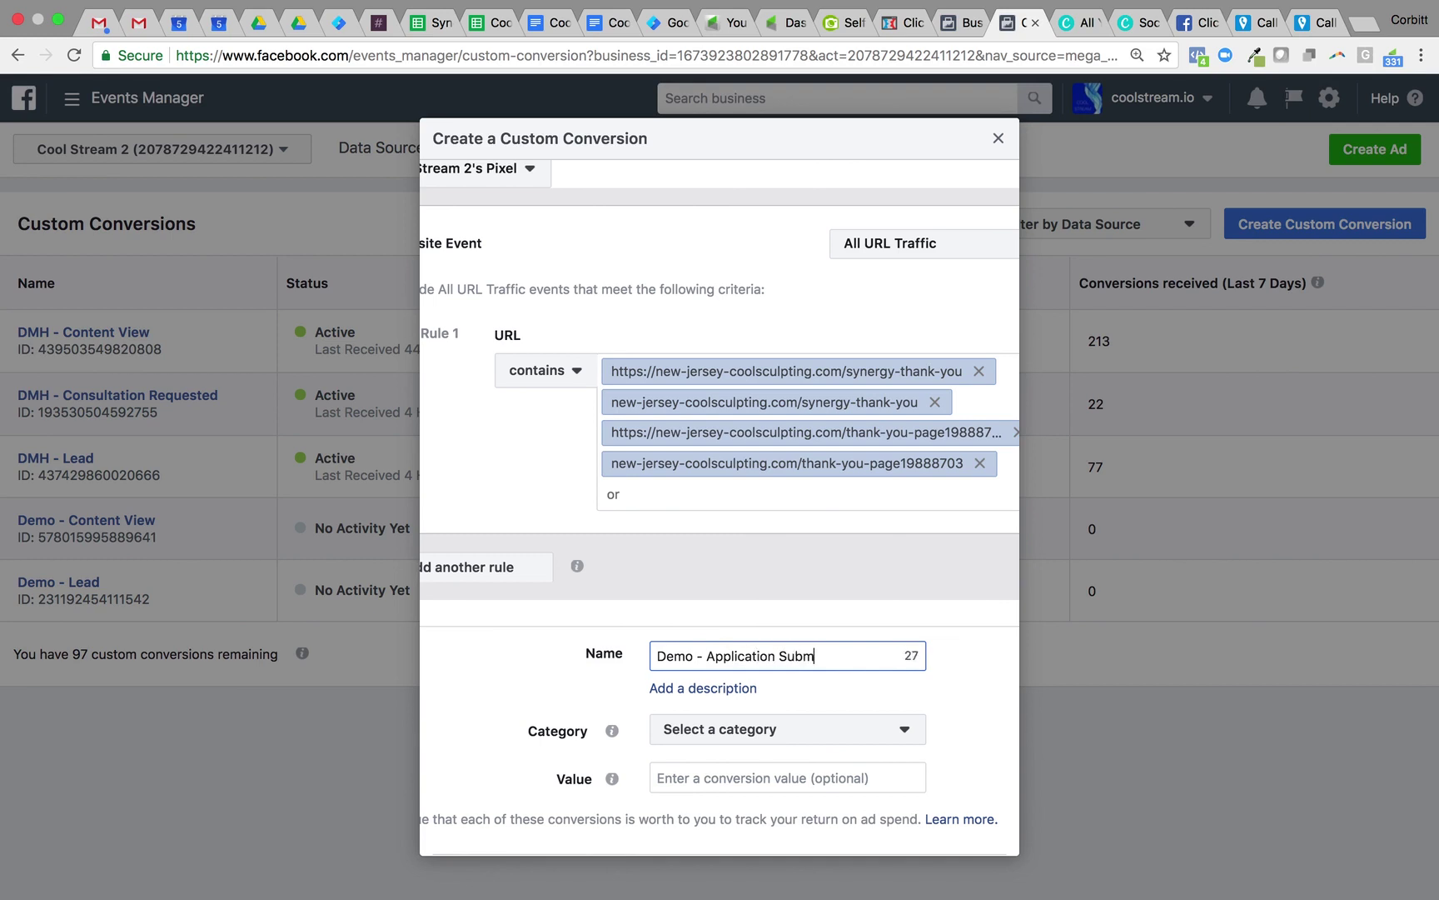
text(itted)
scroll(733, 691, down, 1)
click(744, 696)
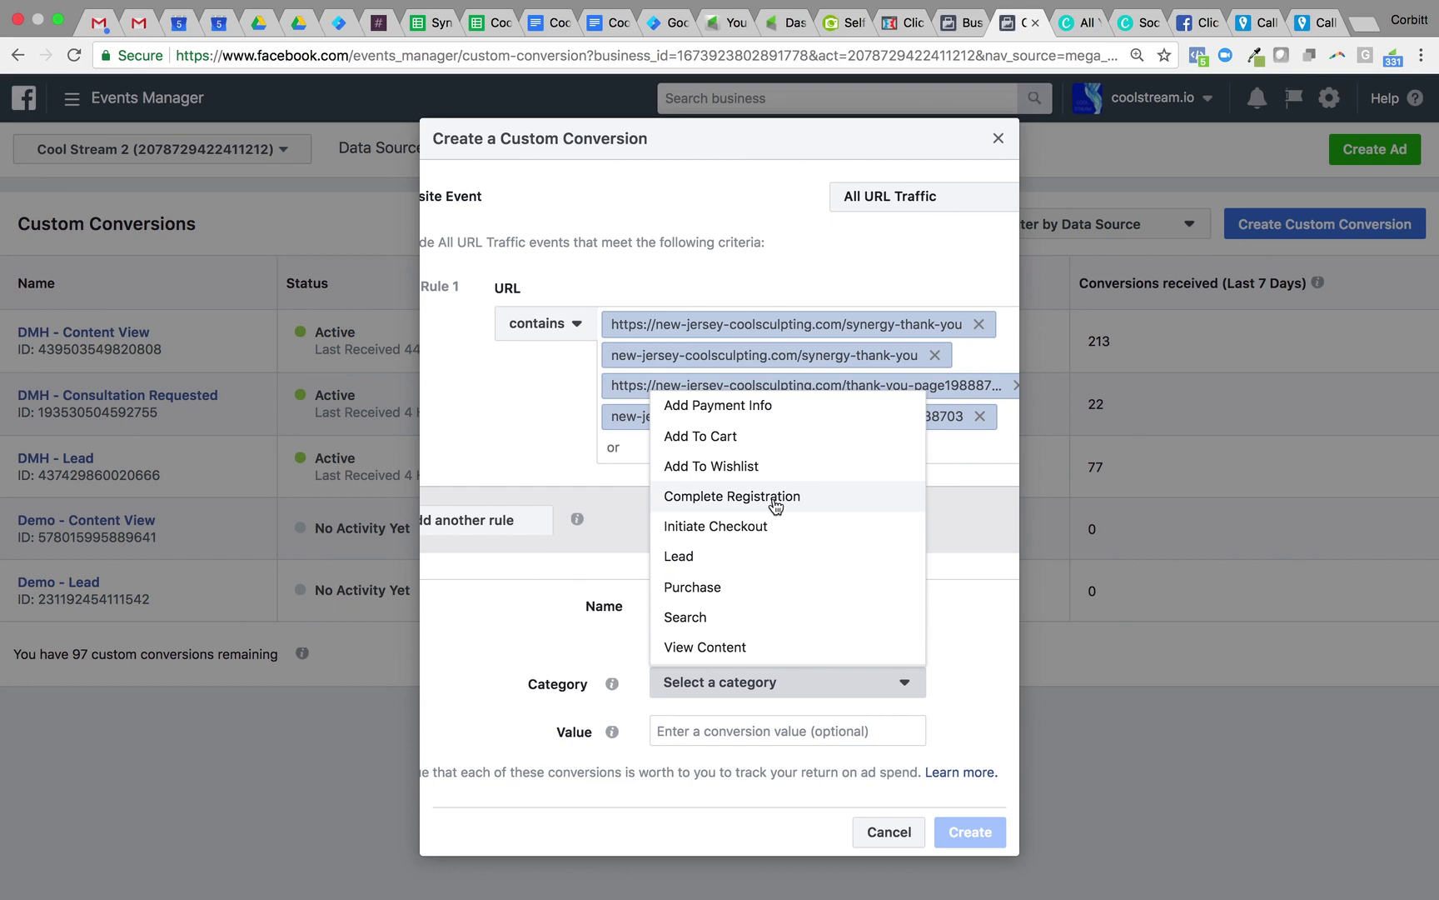
click(775, 504)
click(721, 723)
text(3)
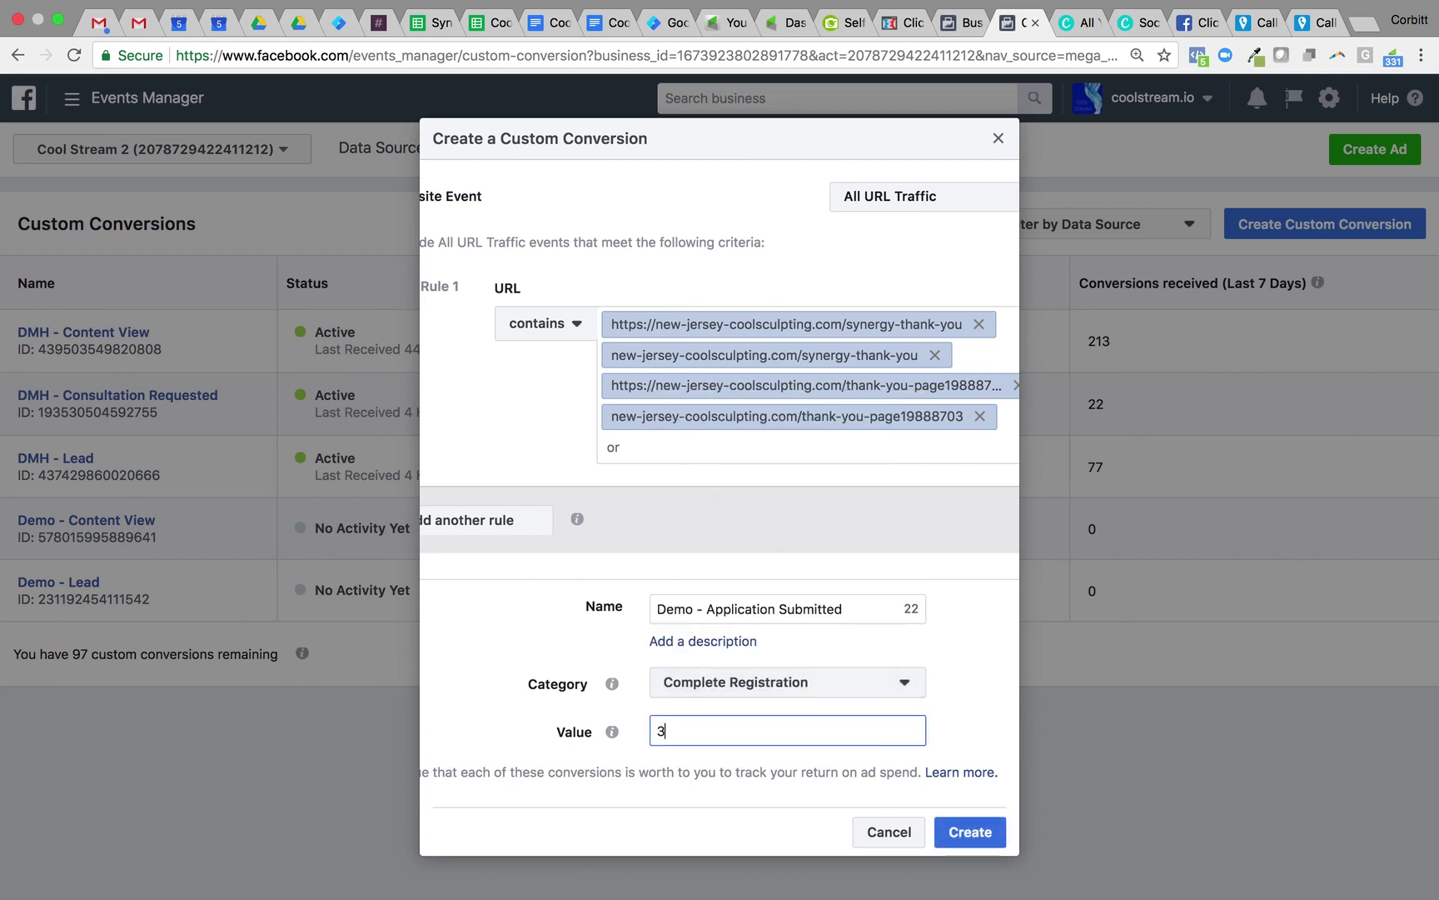
text(5)
click(966, 739)
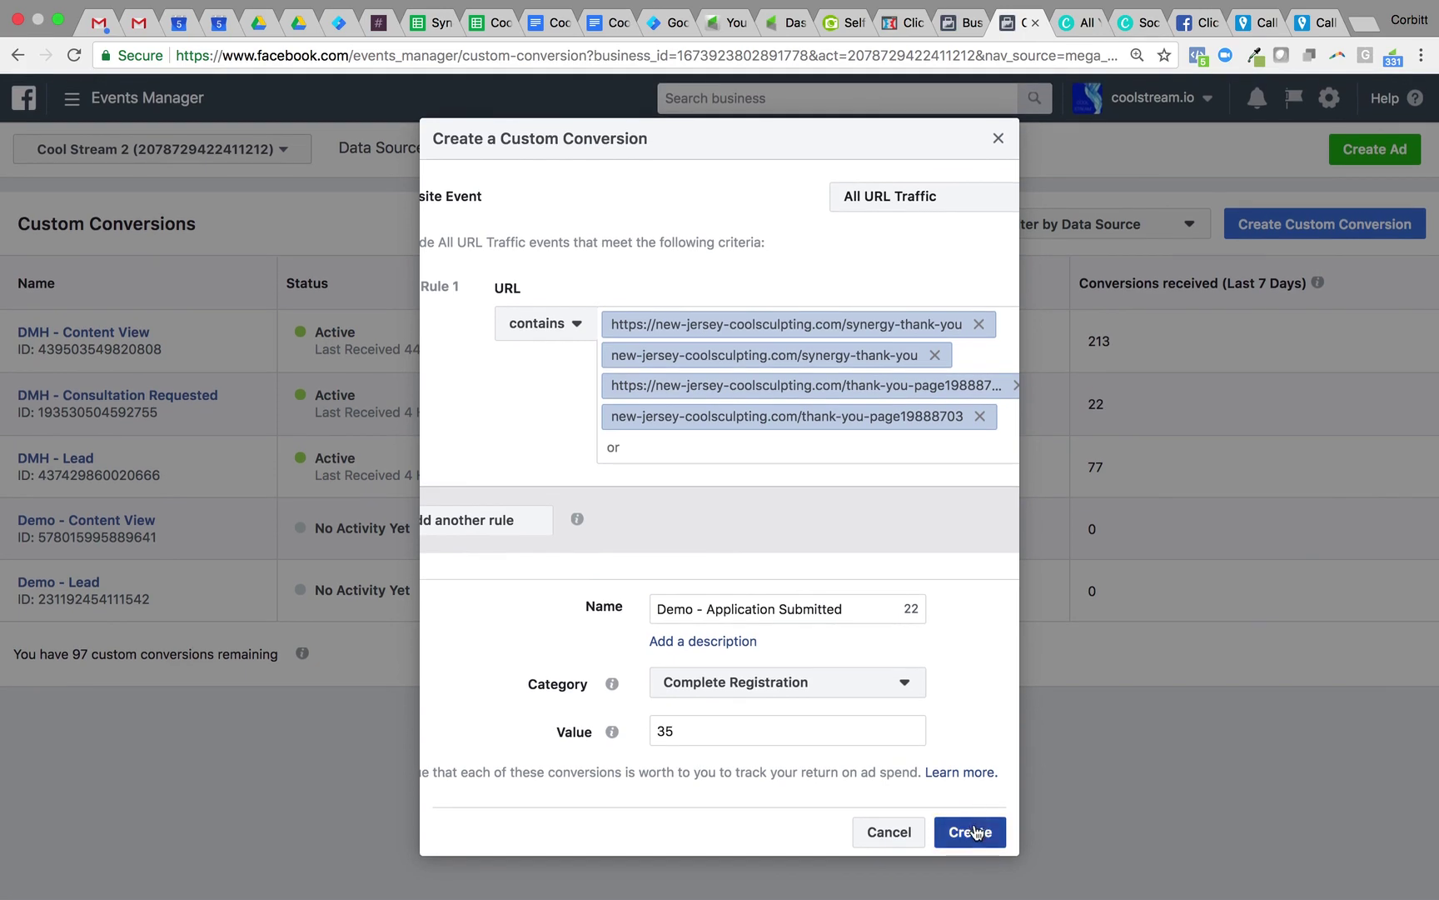
click(974, 831)
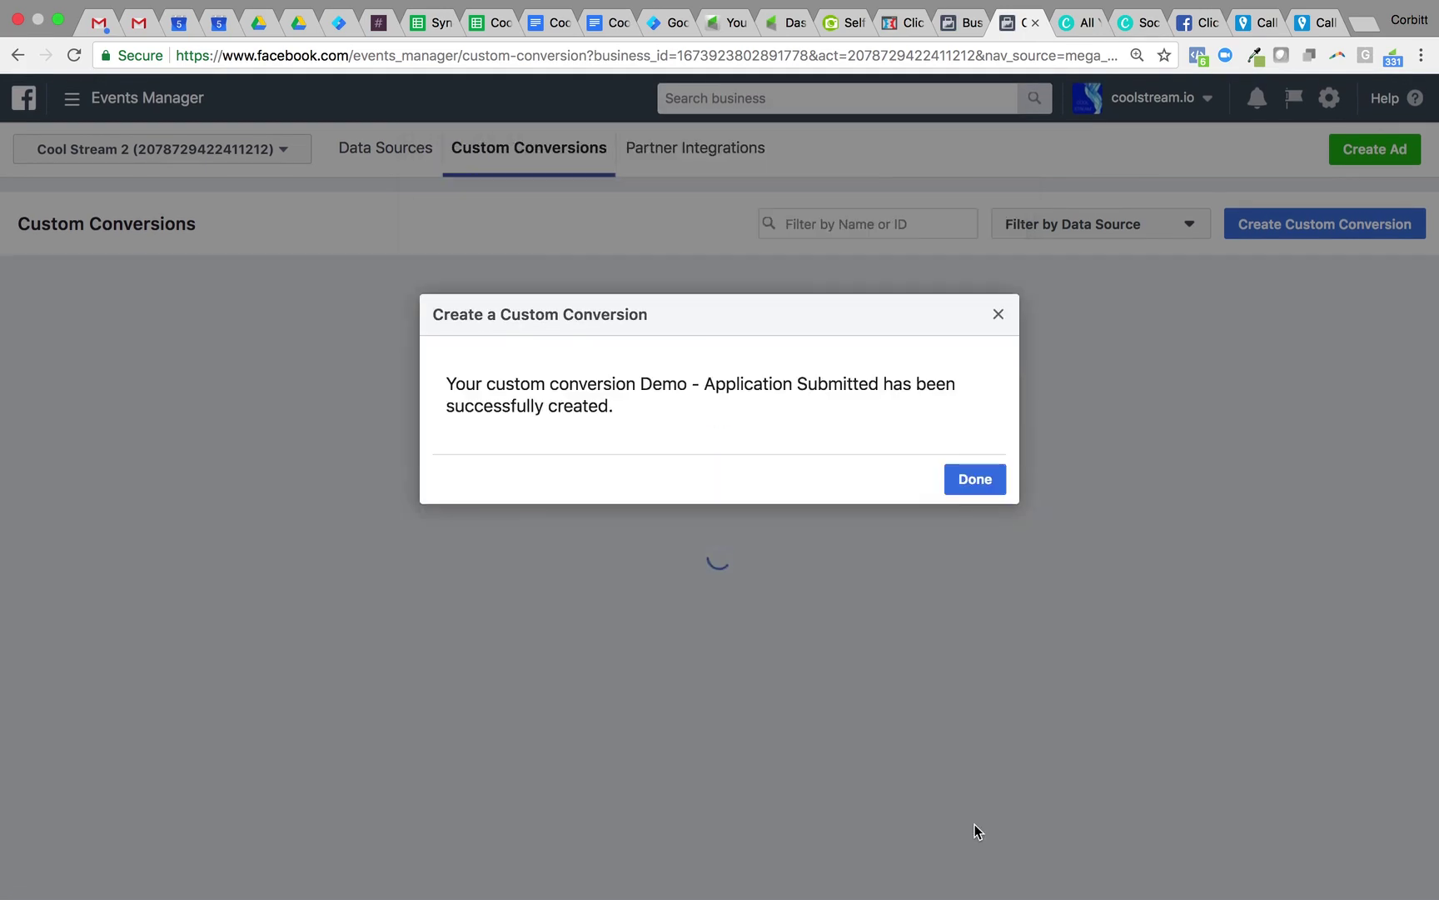
Dismiss the success message and close the Demo - Application Submitted overview panel
click(976, 481)
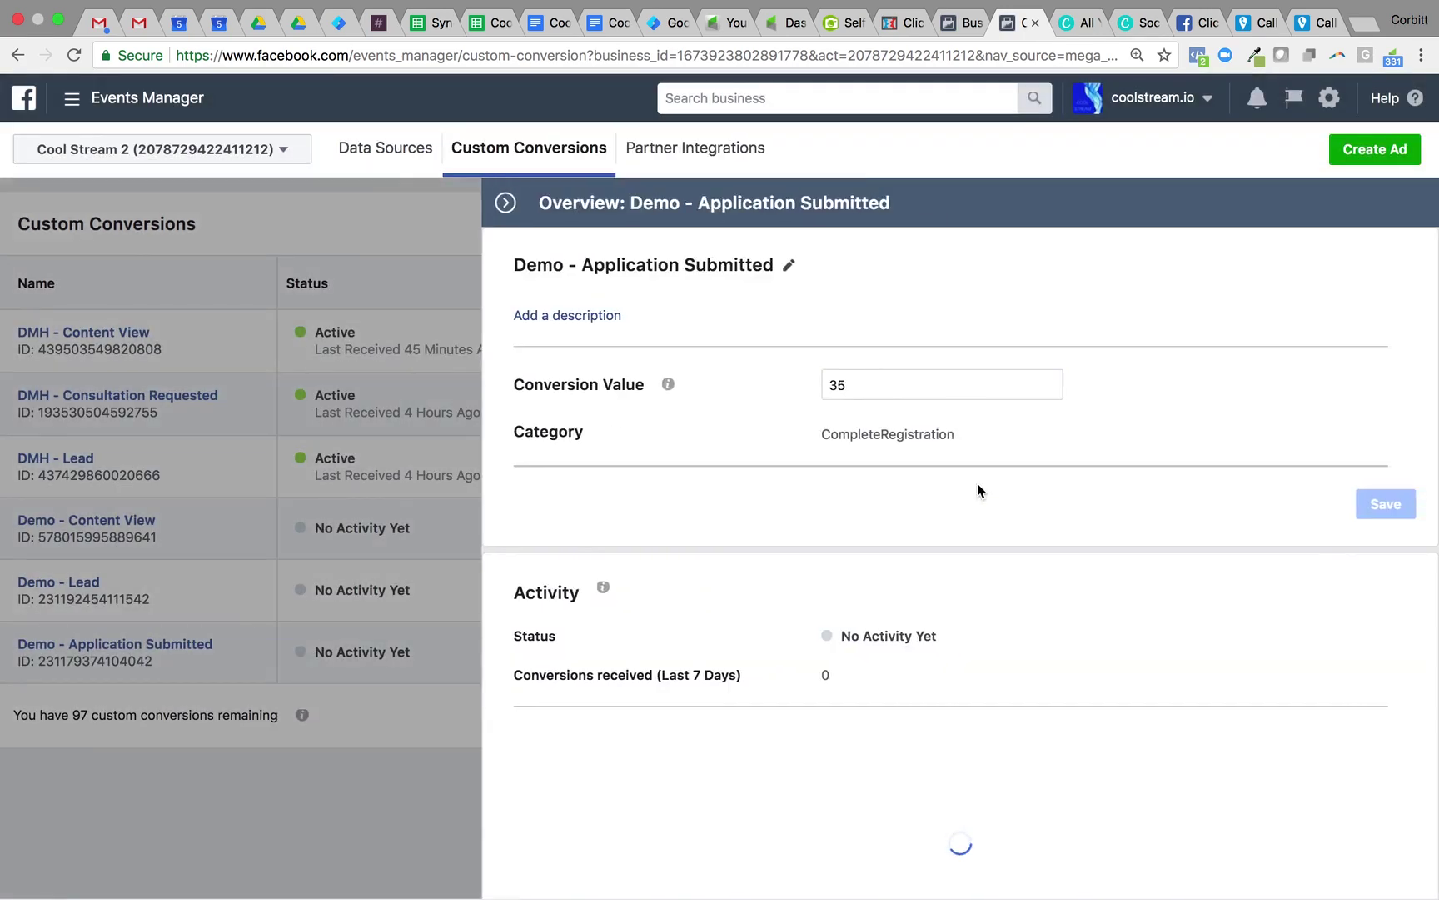
click(504, 203)
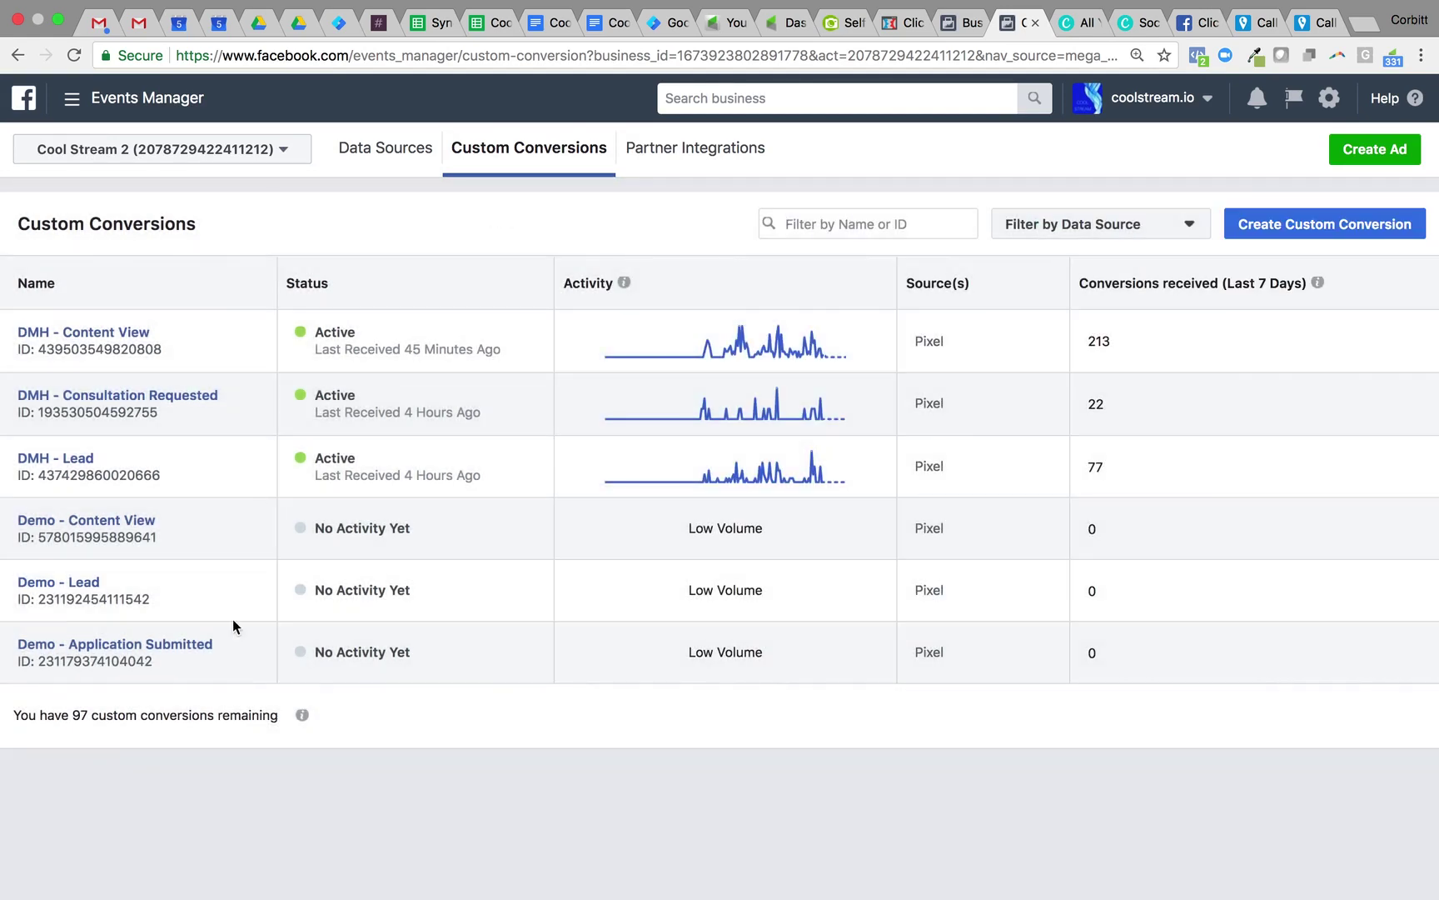